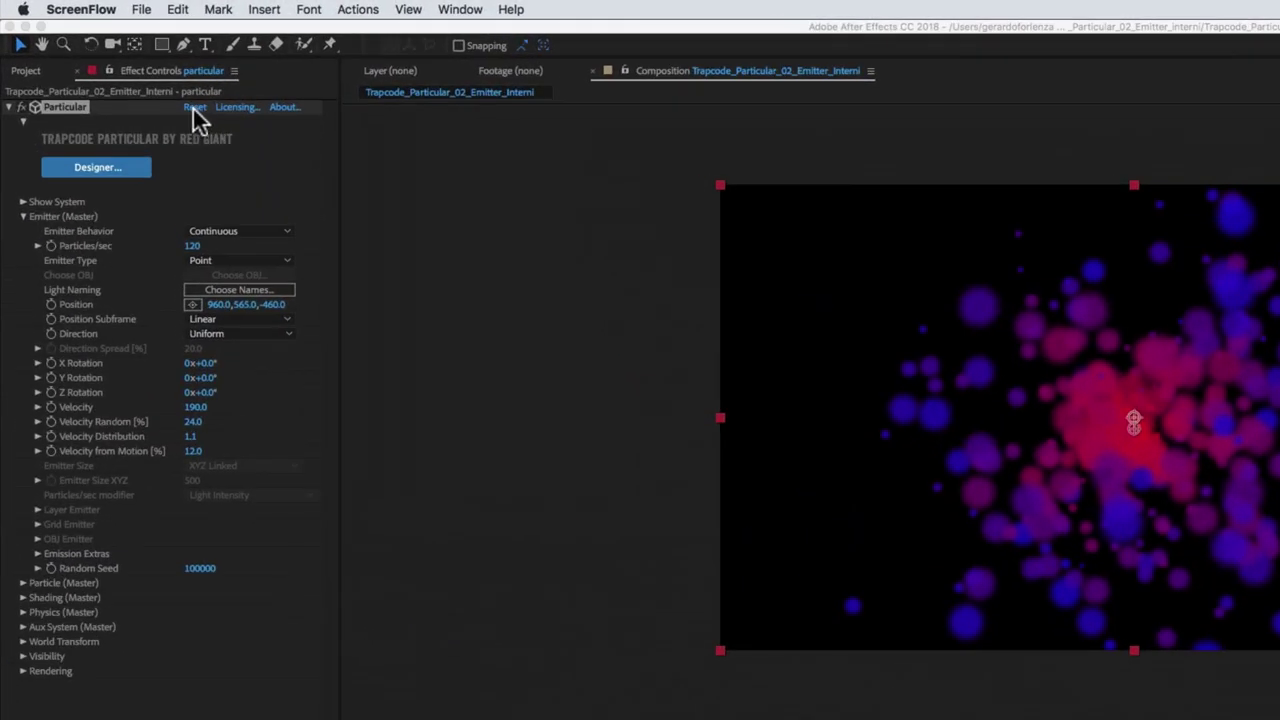
Reset Particular to its defaults and review the Emitter Type and Direction lists, keeping Uniform.
click(193, 109)
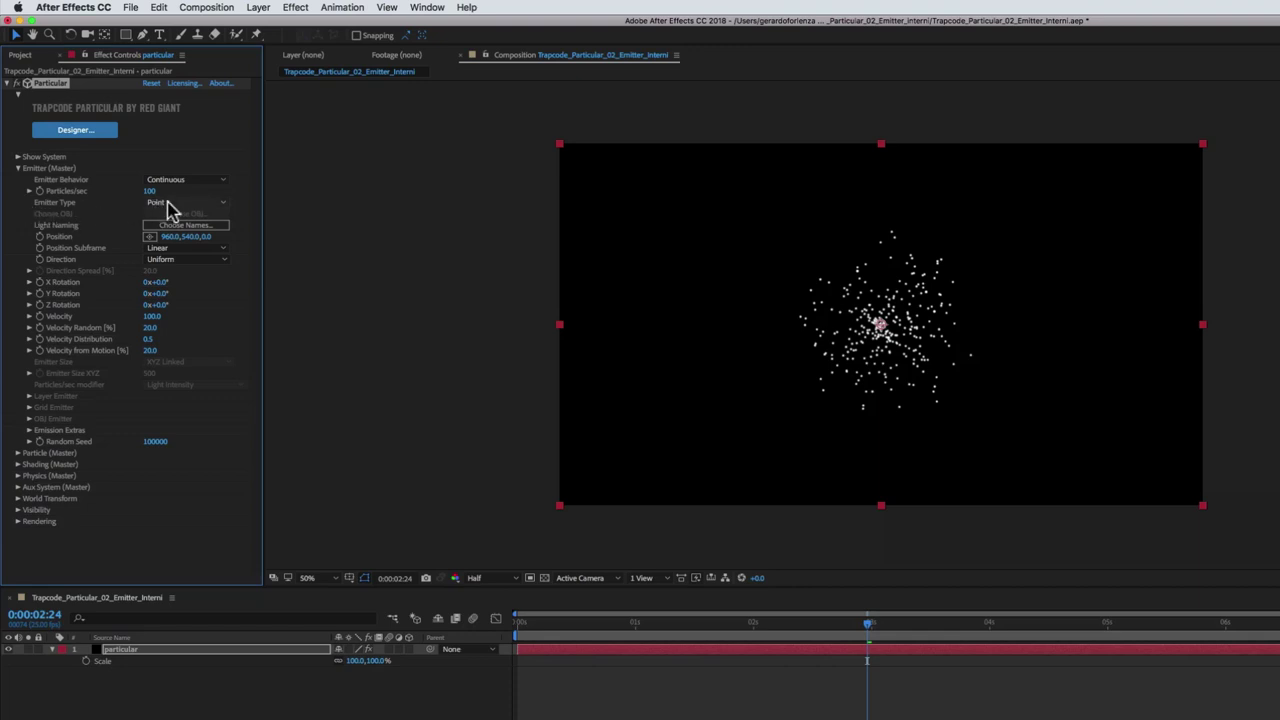
click(170, 208)
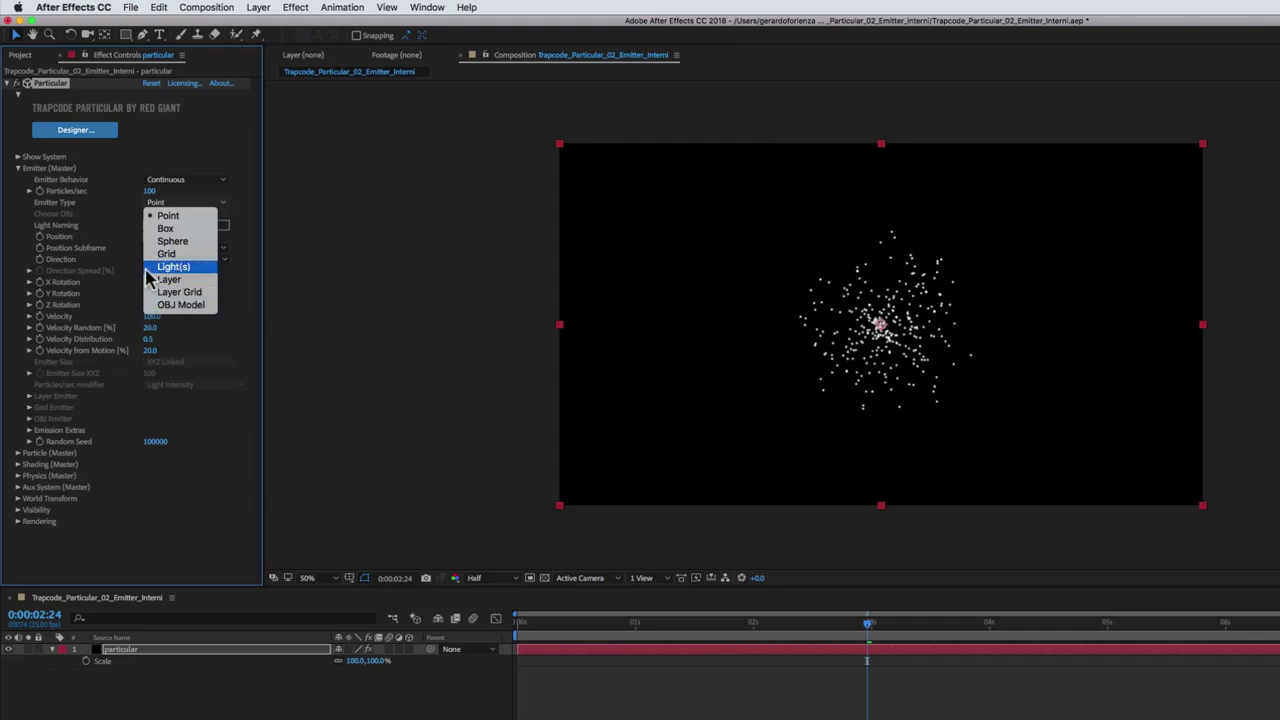
click(135, 278)
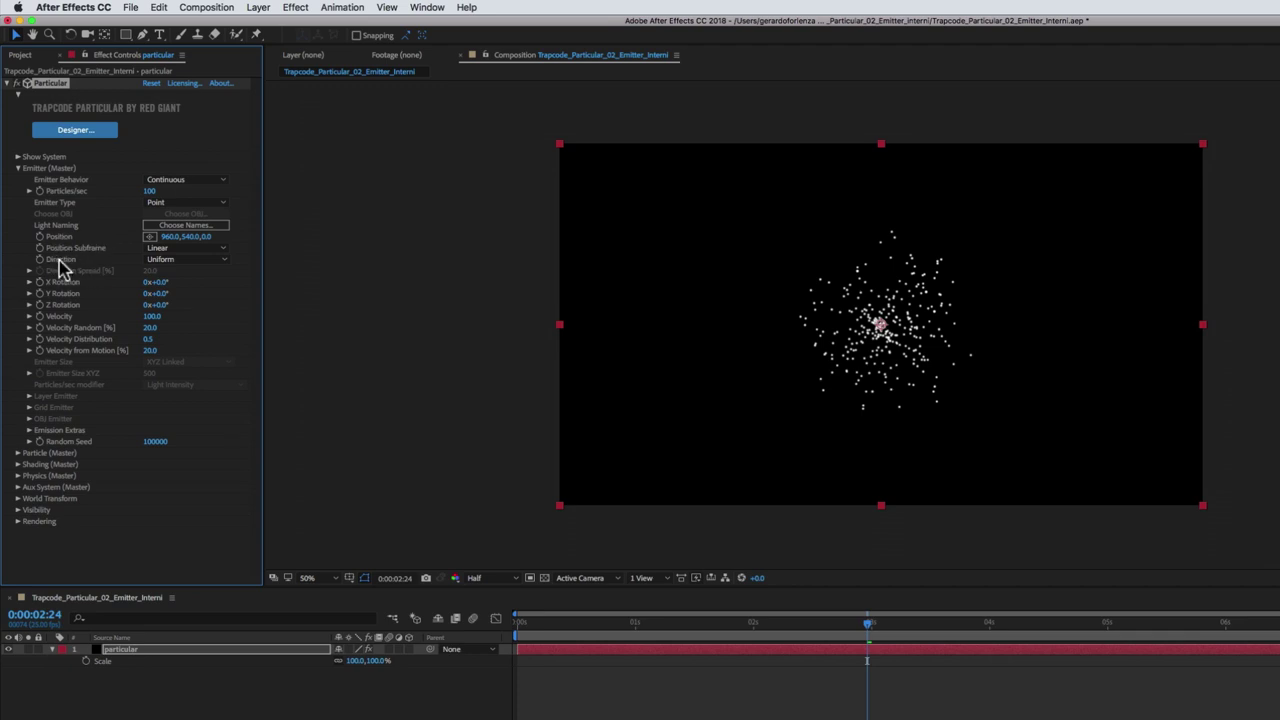
click(155, 262)
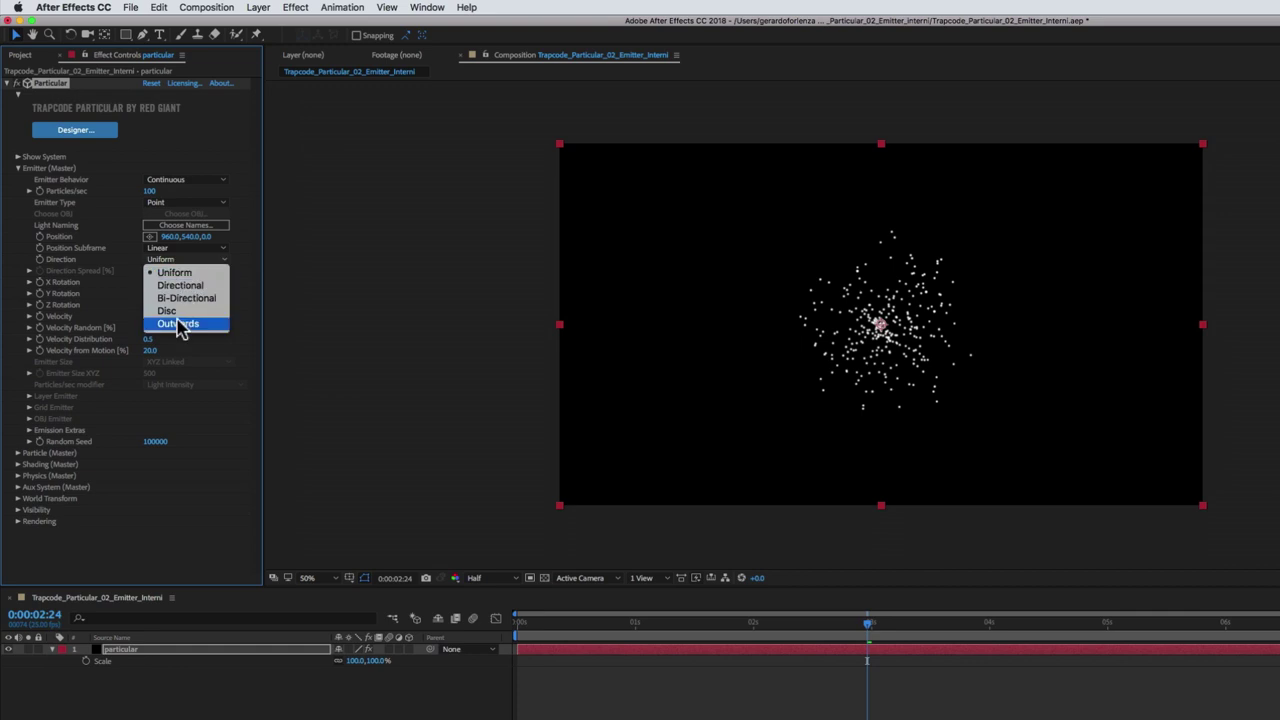
click(127, 285)
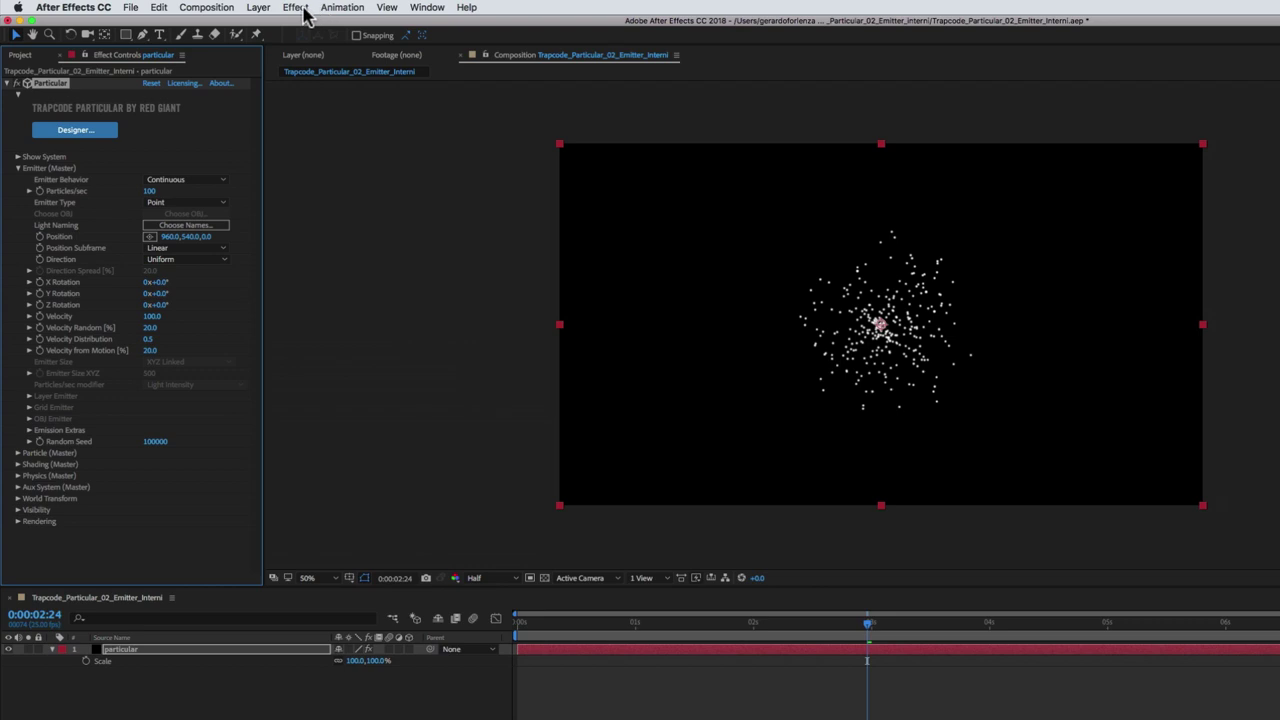
Add a One-Node Camera named Camera 1 with the 50mm preset via Layer > New > Camera.
click(259, 8)
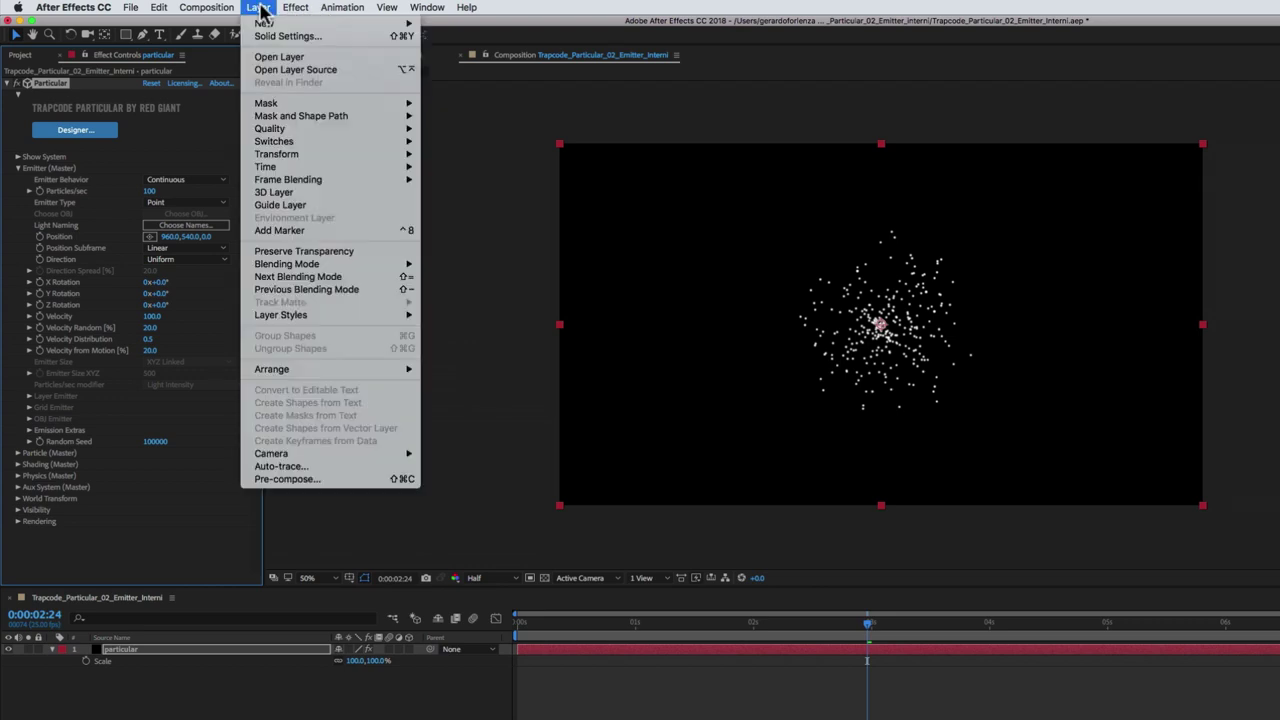
mouse_move(300, 23)
click(447, 66)
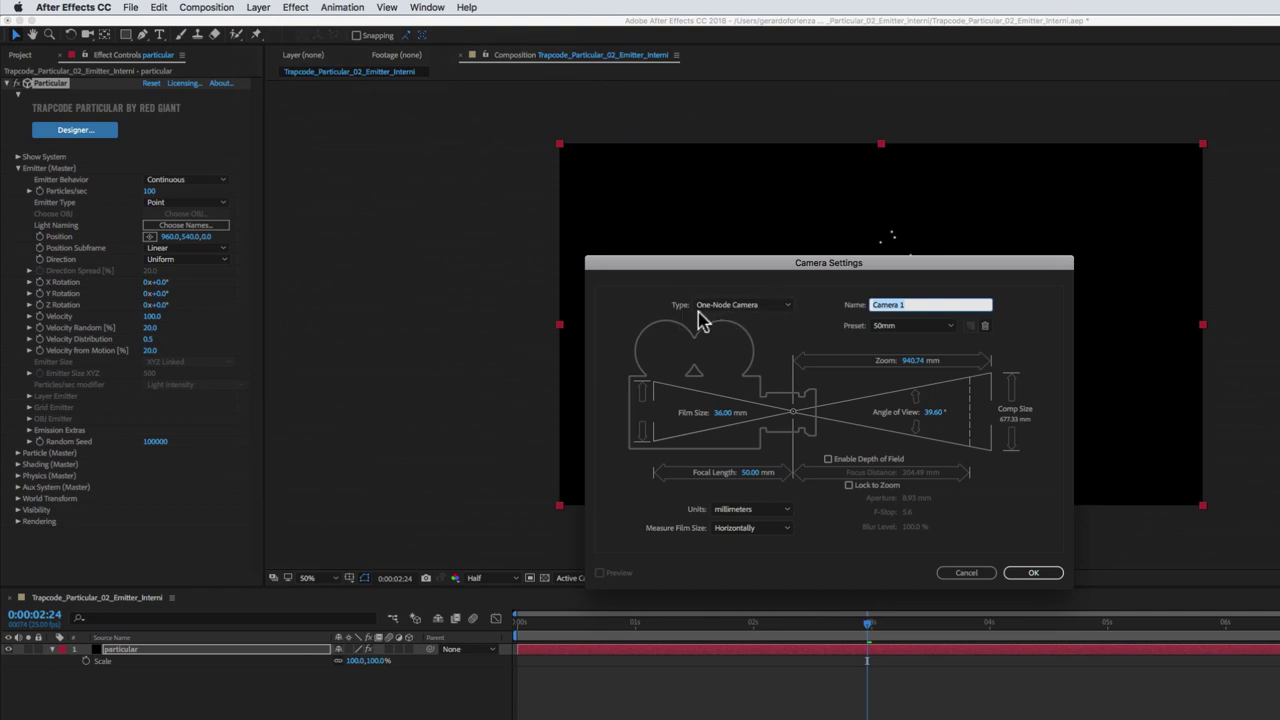
click(1033, 576)
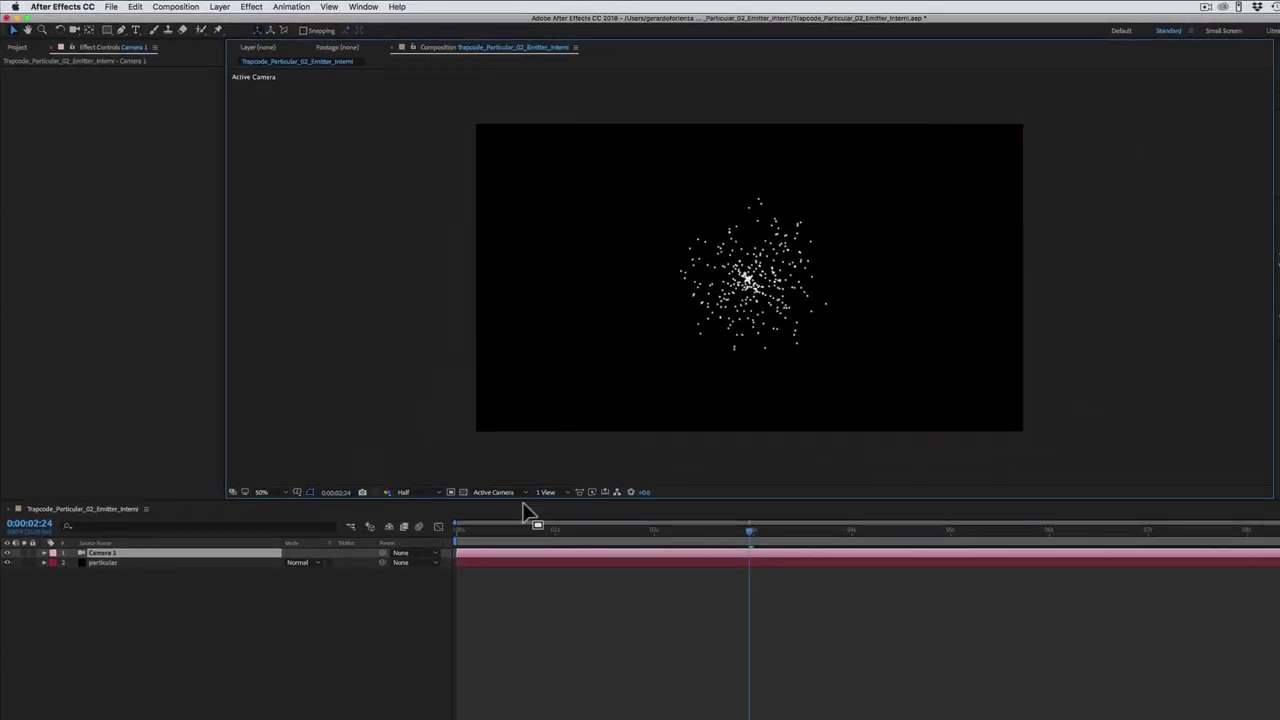
Switch to 2 Views - Horizontal, orbit Custom View 1 to show Camera 1, and select the particular layer.
click(565, 497)
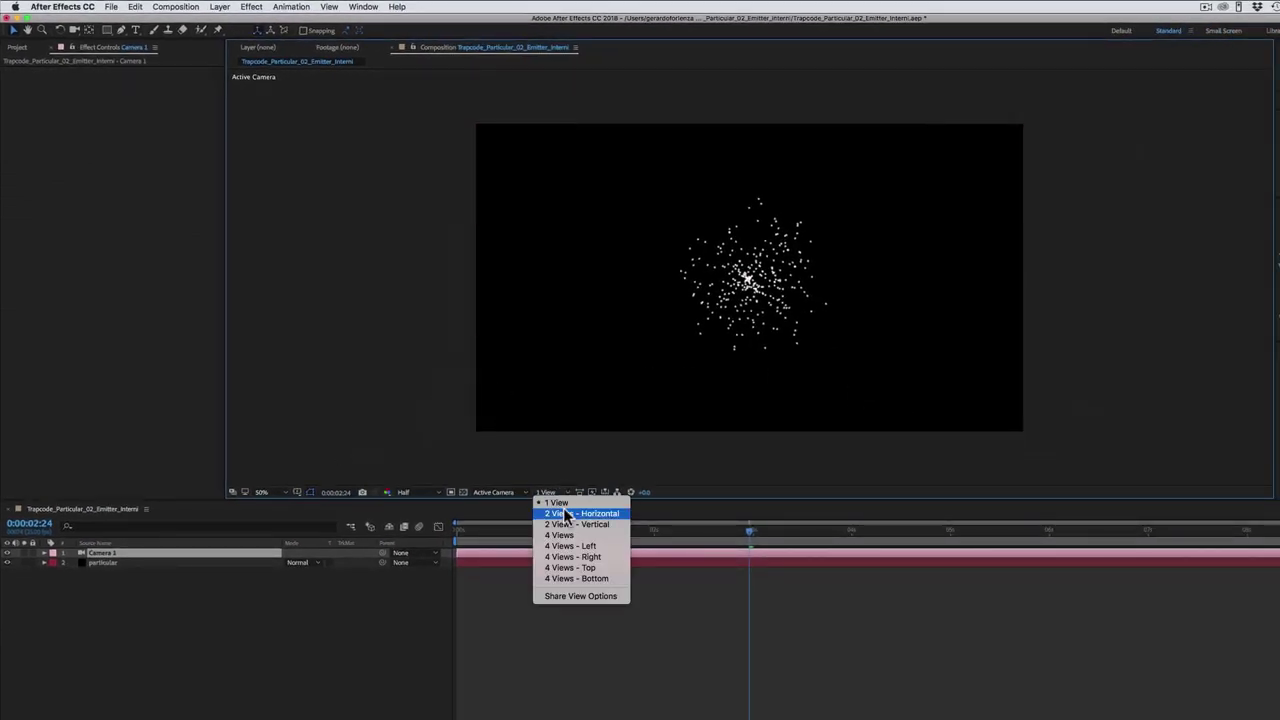
click(565, 515)
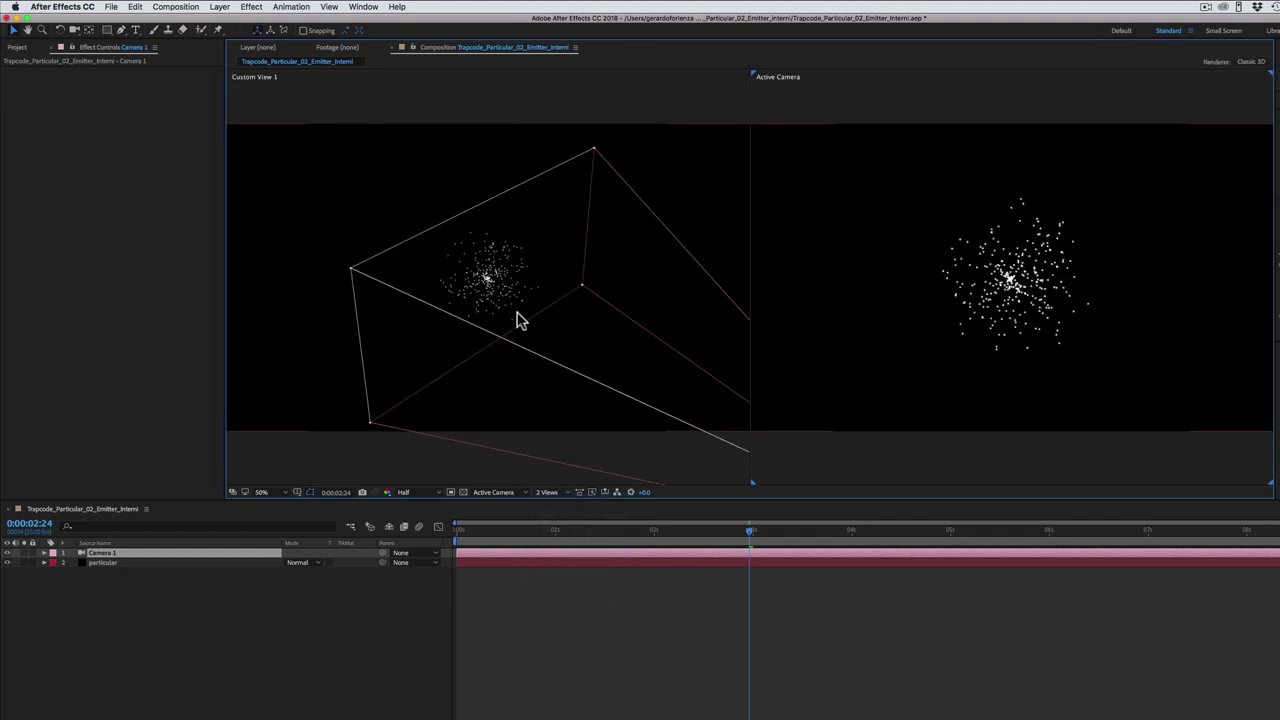
key(c)
mouse_move(530, 339)
mouse_down()
mouse_move(514, 353)
mouse_move(464, 316)
mouse_move(480, 374)
mouse_up()
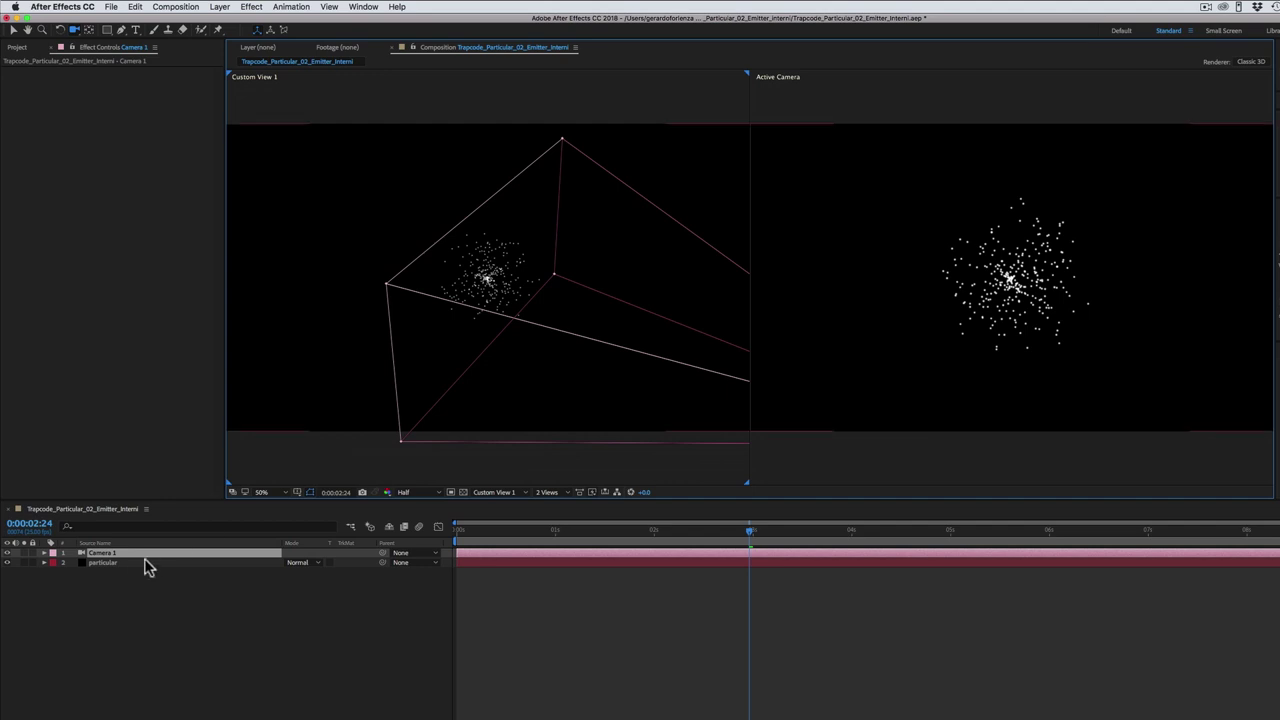
click(103, 562)
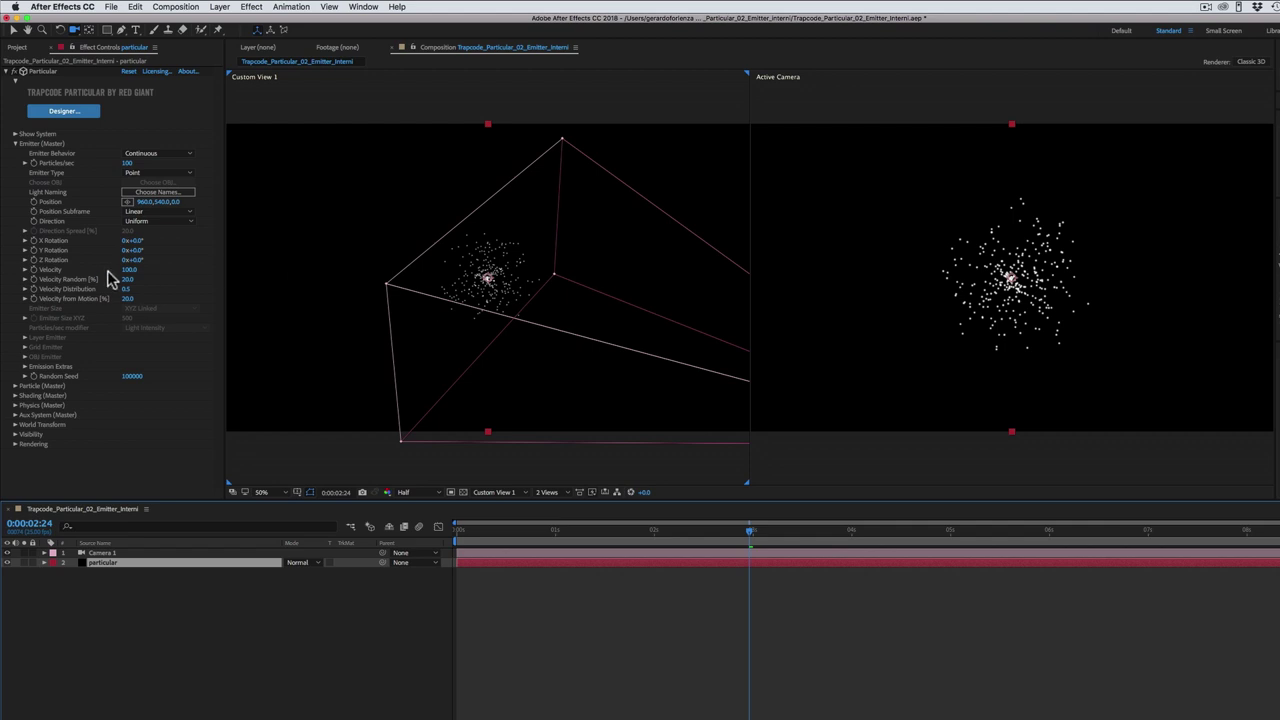
Expand Particle (Master), raise the particle Size to 12, then collapse the group.
click(15, 386)
scroll(29, 380, down, 5)
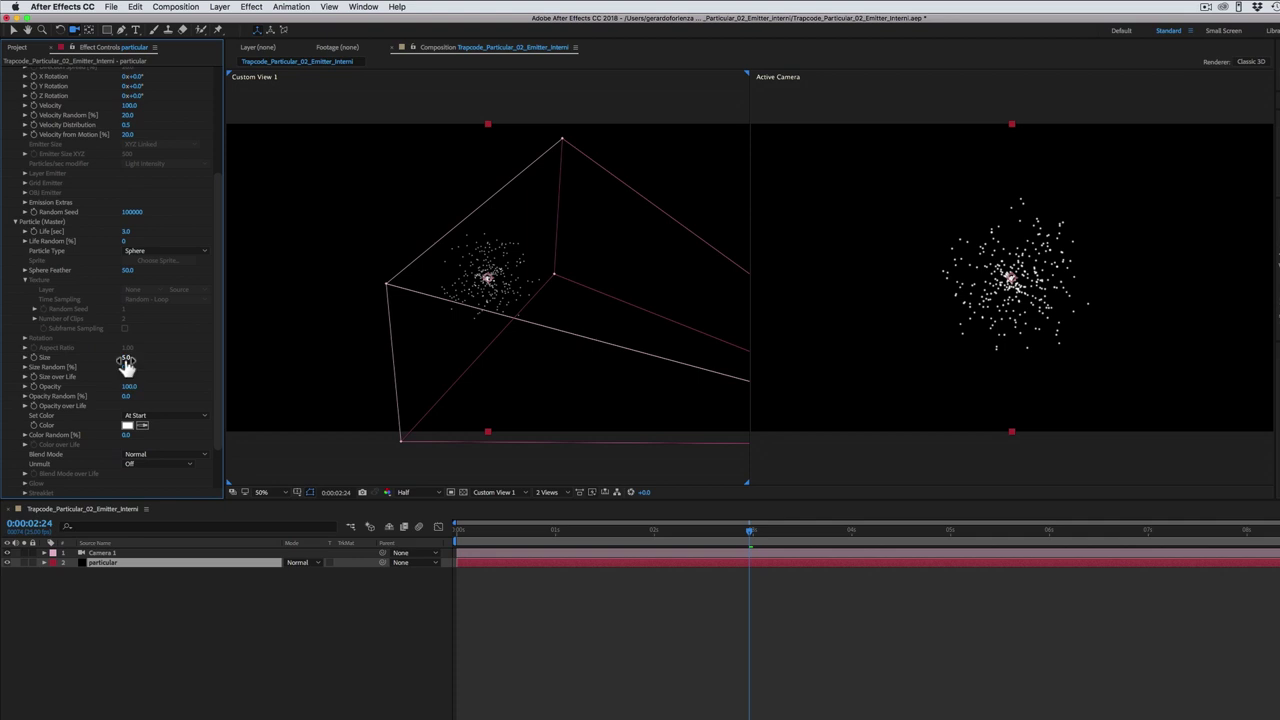
drag(127, 360, 130, 358)
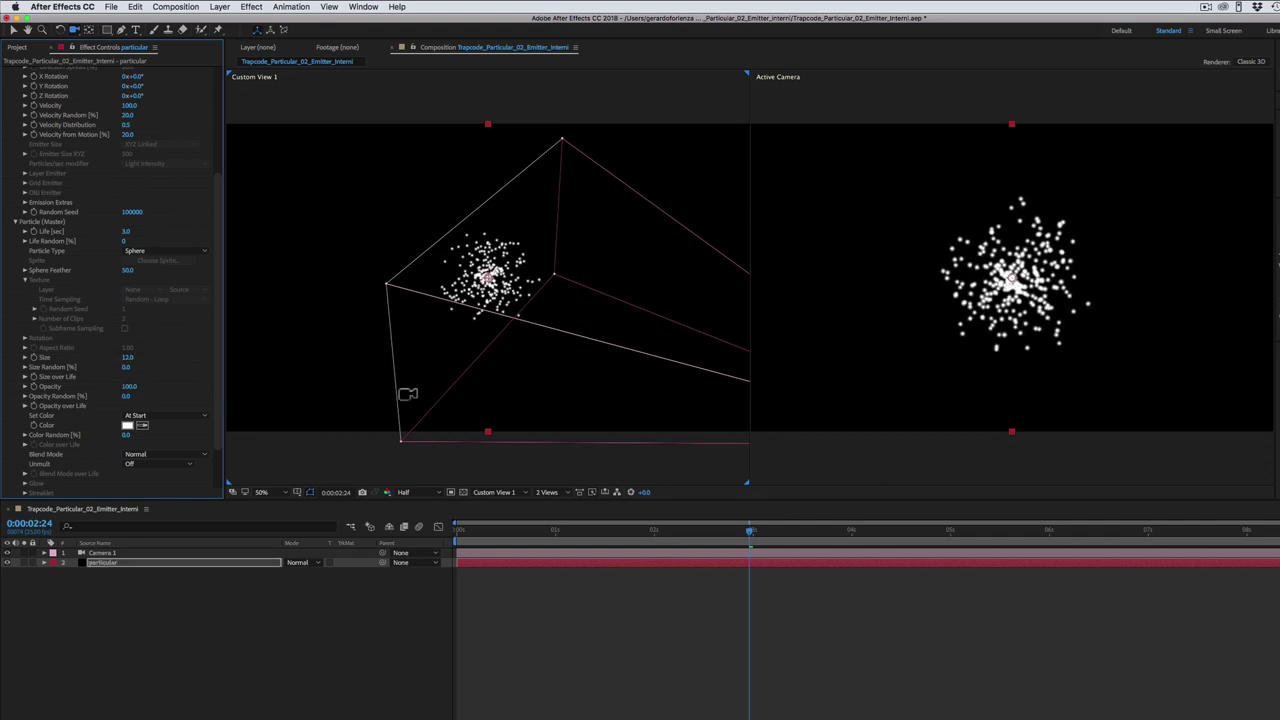
click(14, 222)
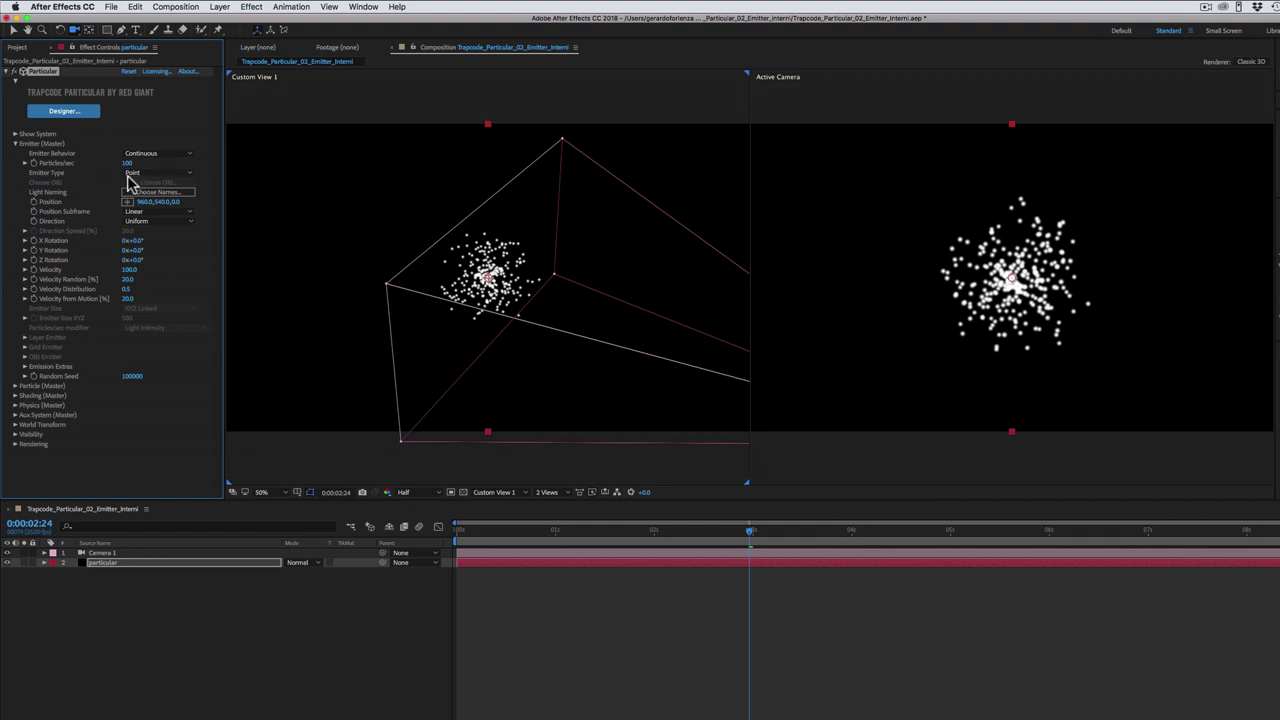
Rewind to the start and change the Emitter Type from Point to Box.
drag(749, 531, 682, 531)
mouse_move(597, 535)
mouse_down()
mouse_move(460, 541)
mouse_move(744, 571)
mouse_move(714, 577)
mouse_move(727, 562)
mouse_up()
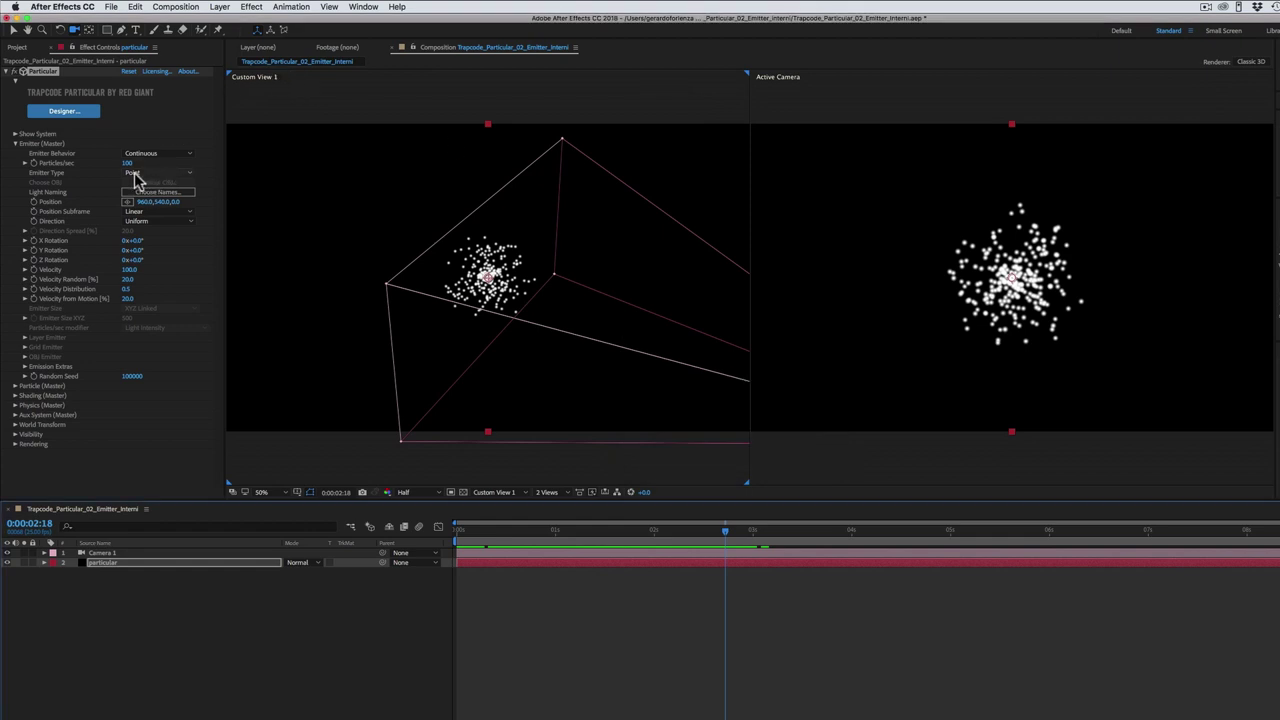
click(137, 176)
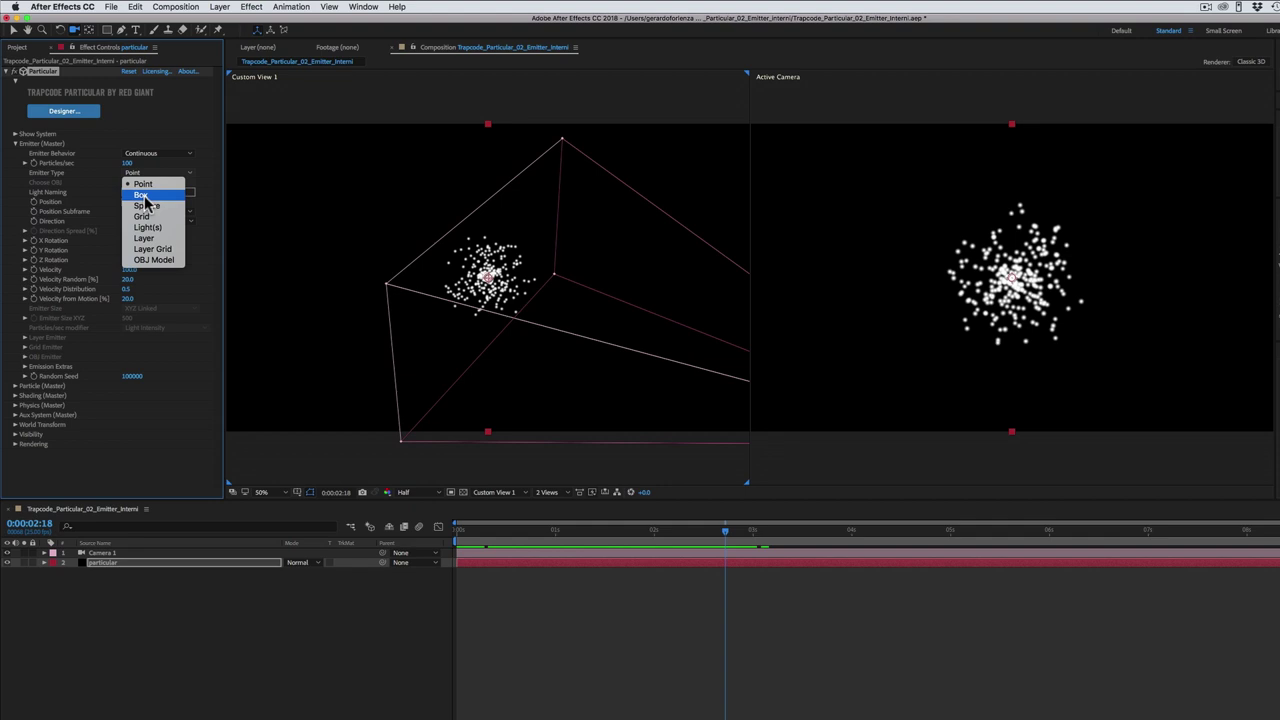
click(142, 195)
drag(723, 538, 580, 540)
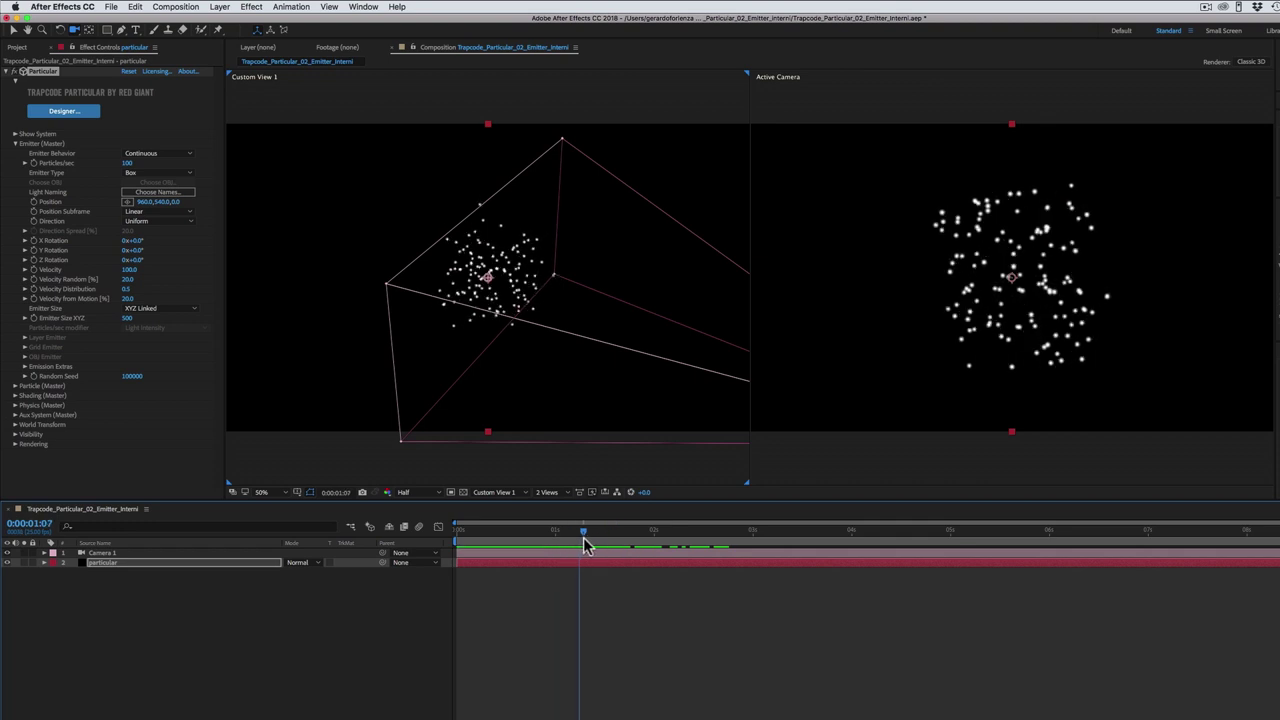
Raise Particles/sec to 200 and orbit Custom View 1 to preview the box emission.
click(128, 170)
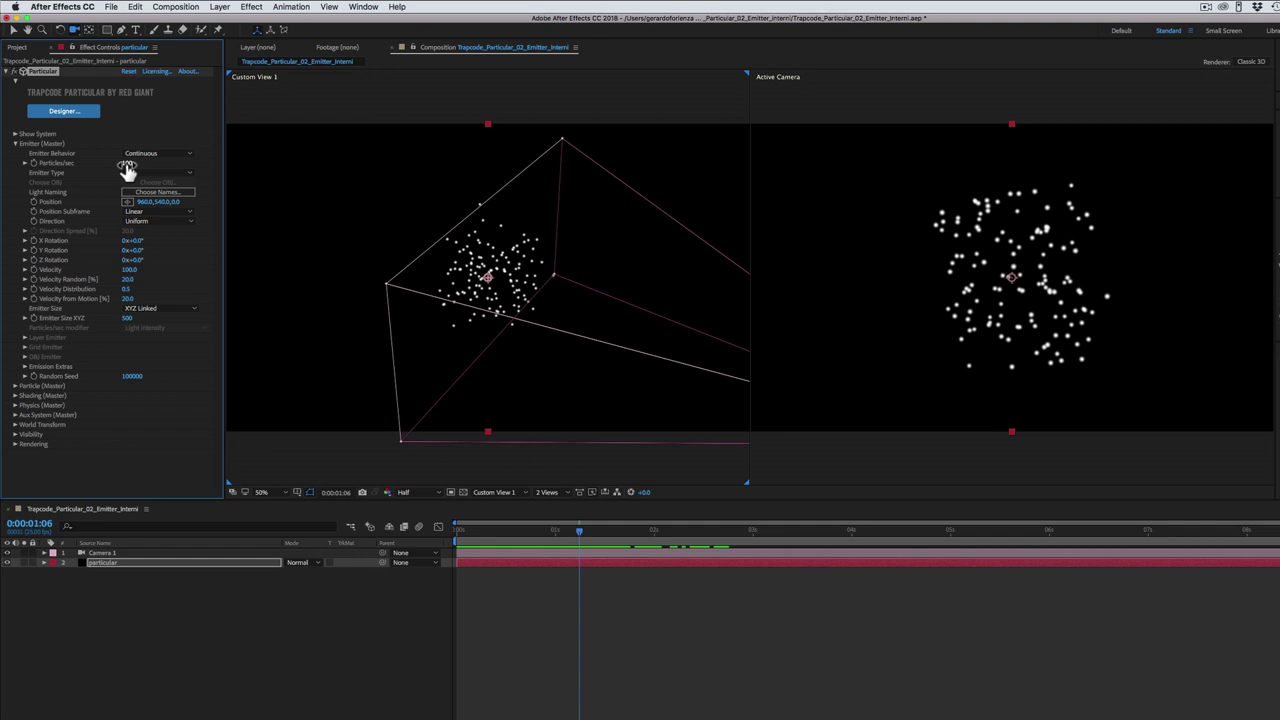
drag(128, 164, 131, 164)
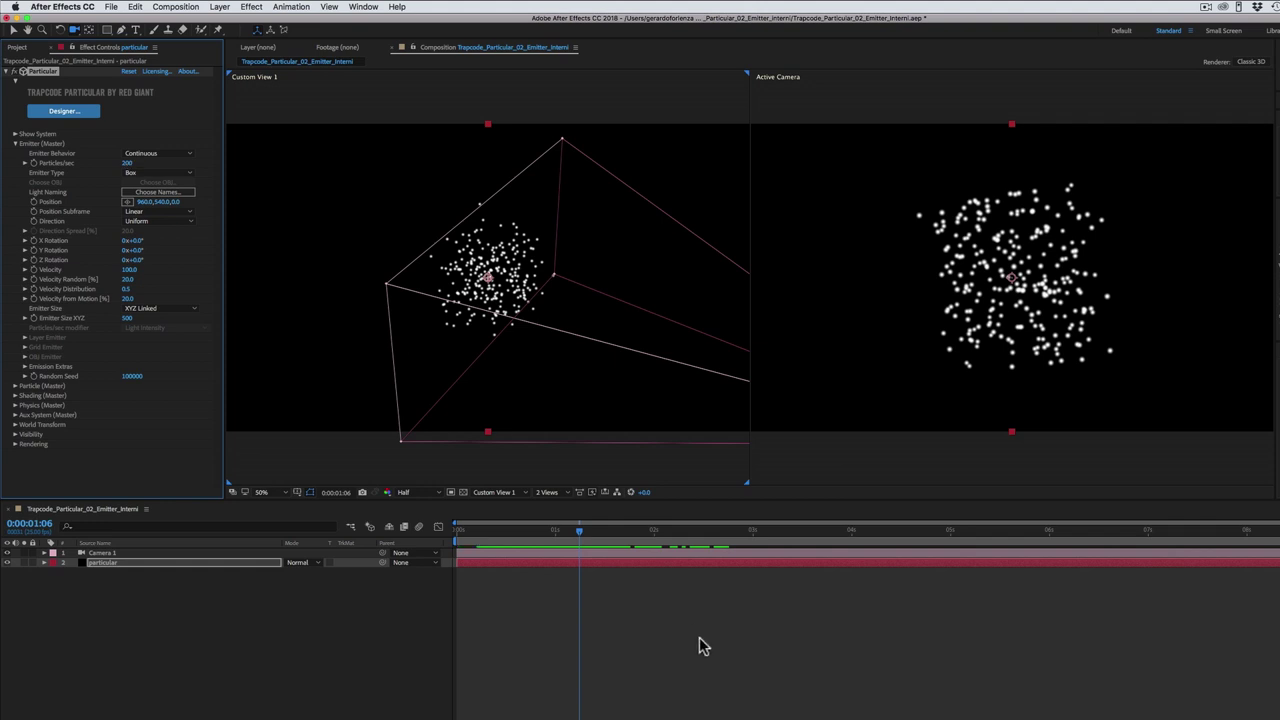
mouse_move(511, 330)
mouse_down()
mouse_move(486, 327)
mouse_move(514, 331)
mouse_up()
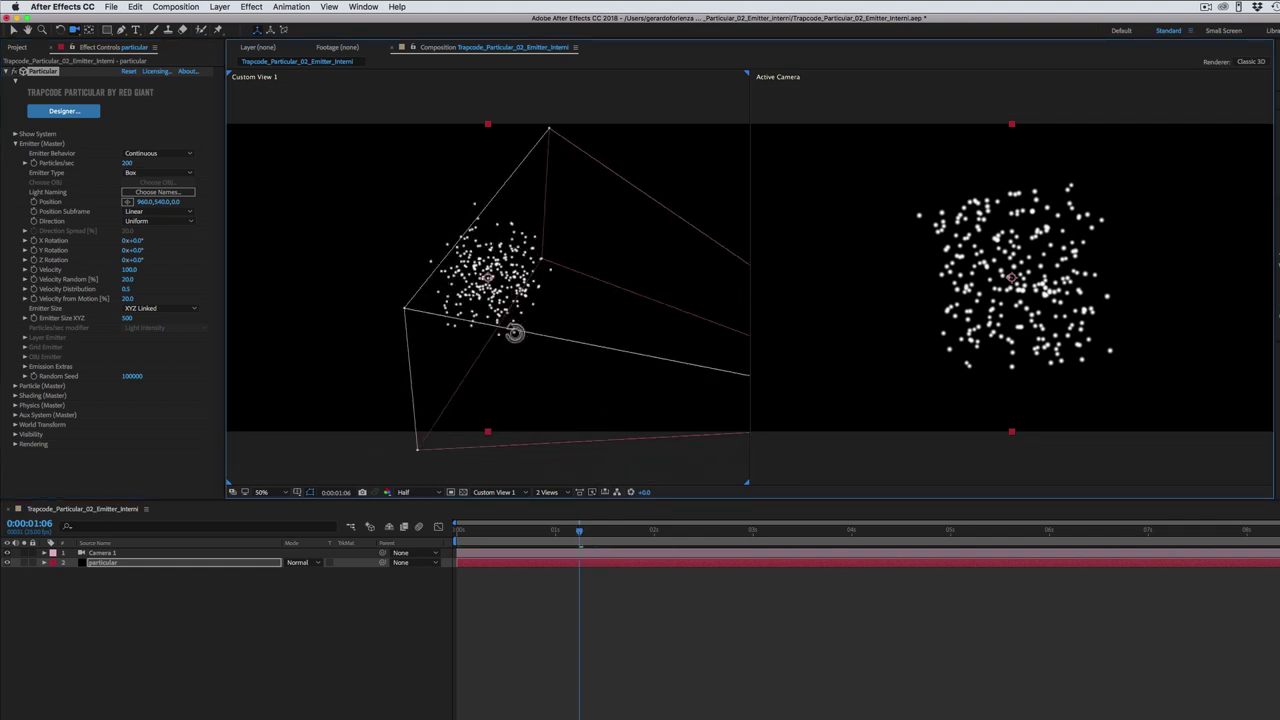
mouse_move(578, 532)
mouse_down()
mouse_move(512, 541)
mouse_move(610, 545)
mouse_up()
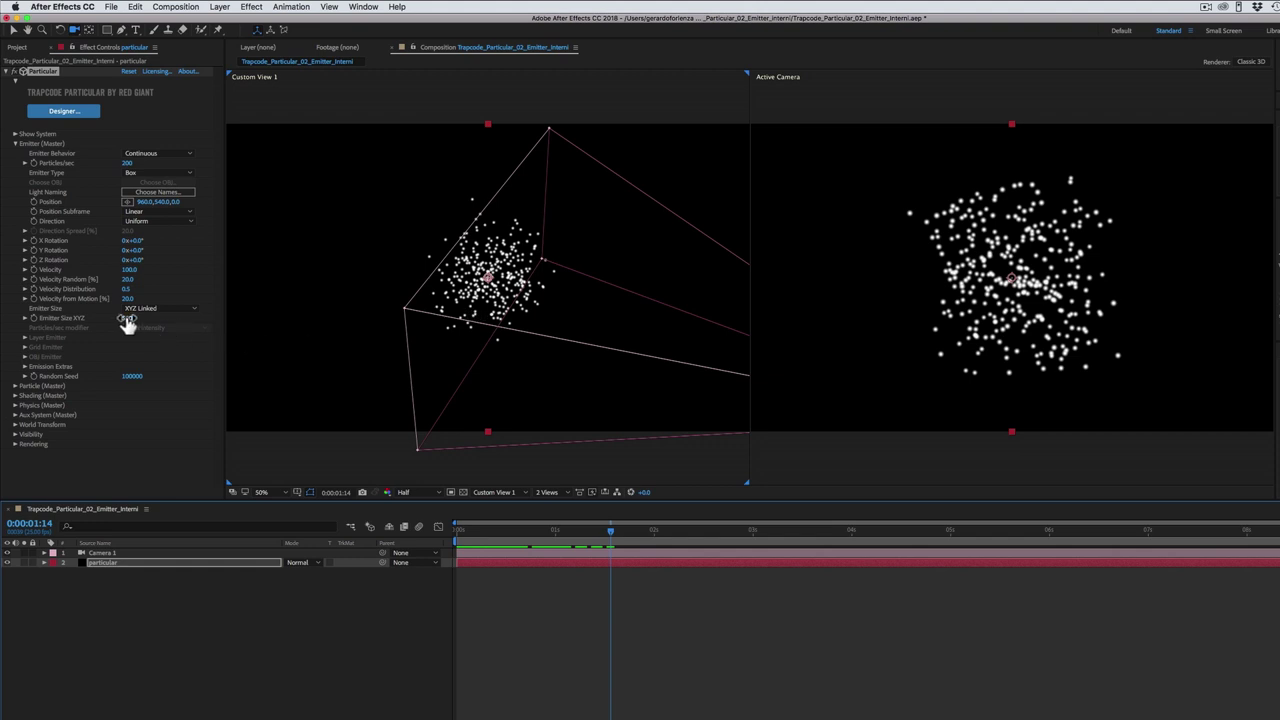
Experiment with the box Emitter Size, pushing it to 1000 and previewing the spread.
drag(127, 318, 310, 306)
drag(608, 530, 378, 551)
mouse_move(460, 540)
mouse_down()
mouse_move(560, 533)
mouse_move(516, 533)
mouse_up()
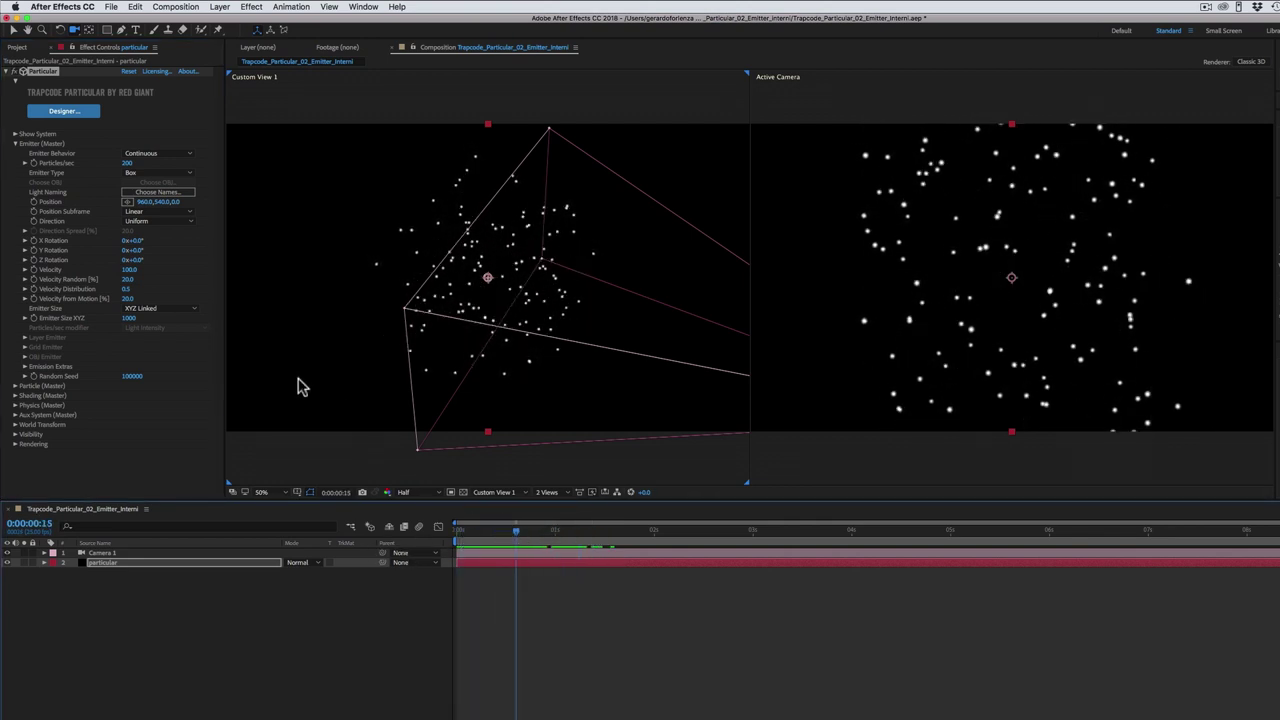
mouse_move(117, 318)
mouse_down()
mouse_move(8, 337)
mouse_move(100, 327)
mouse_up()
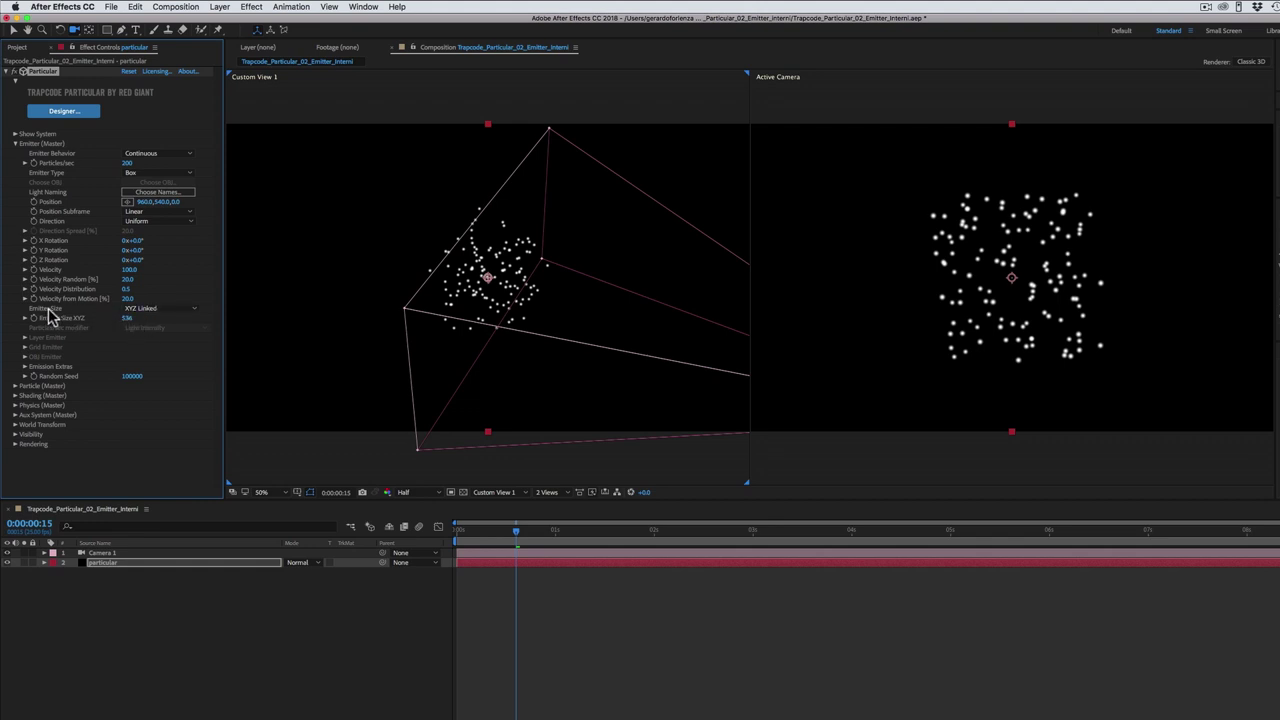
Switch Emitter Size to separate X, Y, Z values, widening X to about 754 and deepening Z.
click(163, 309)
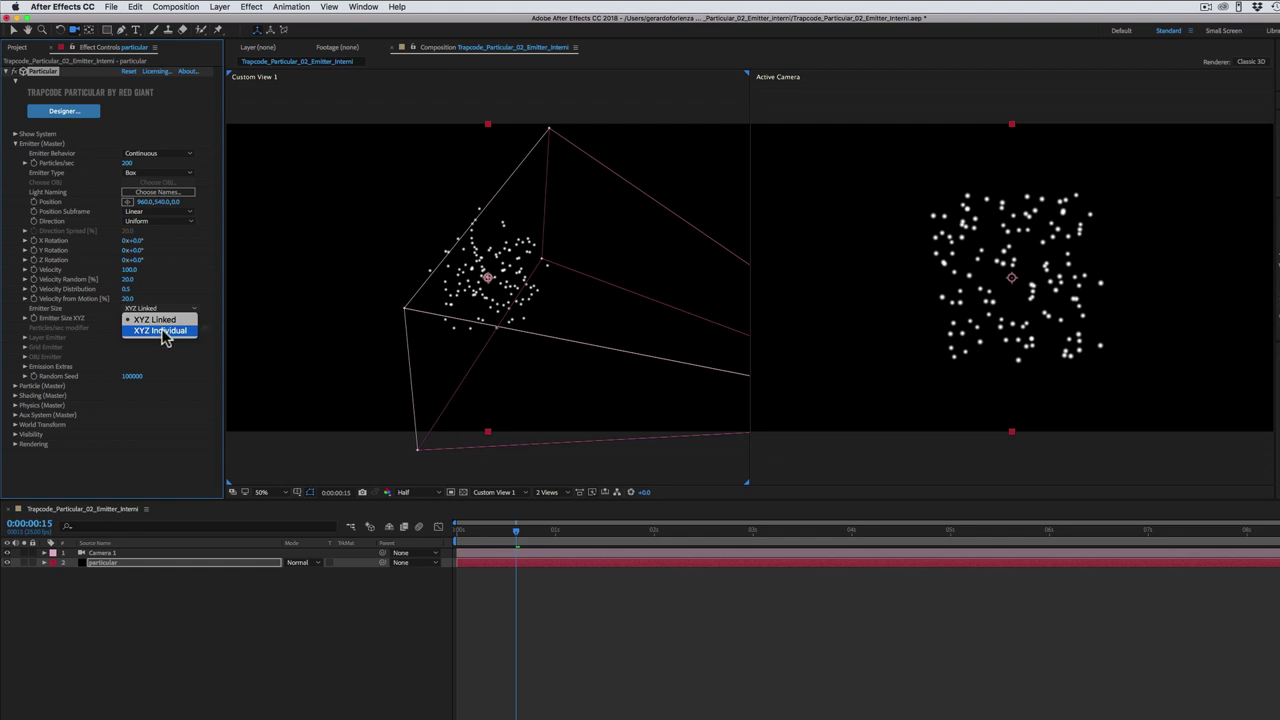
click(163, 333)
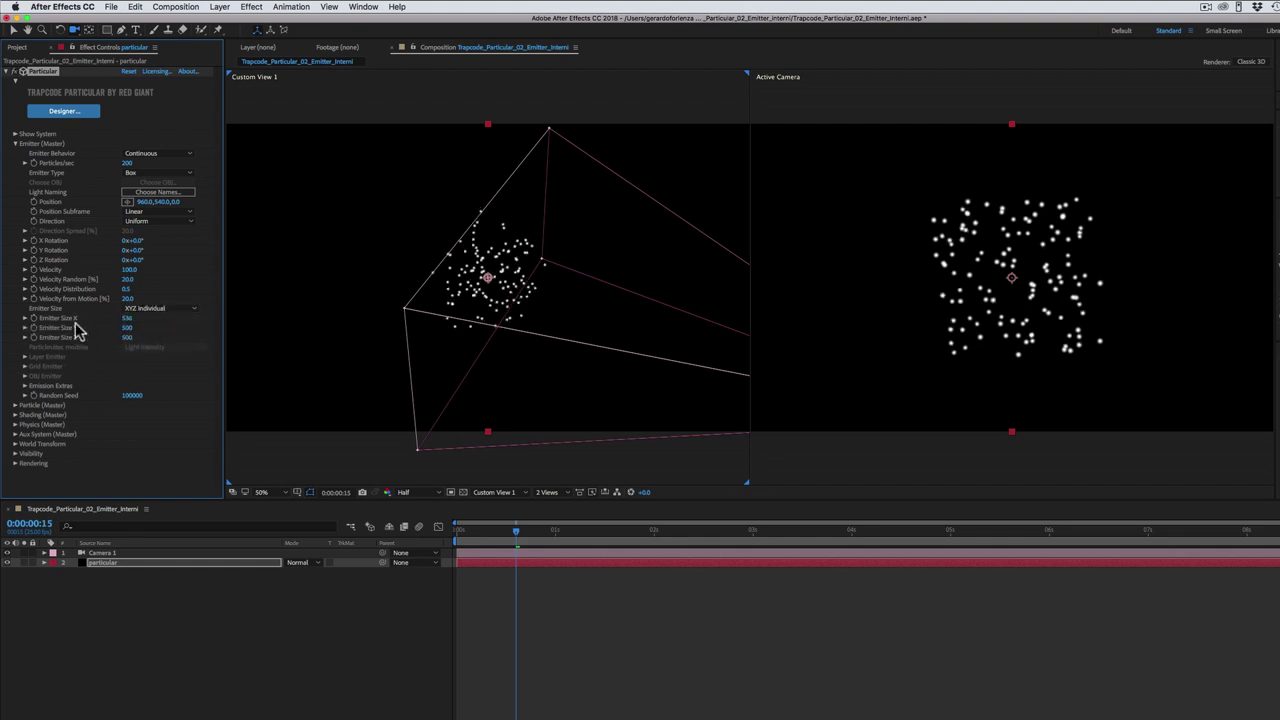
mouse_move(127, 318)
mouse_down()
mouse_move(129, 334)
mouse_move(265, 323)
mouse_move(240, 330)
mouse_up()
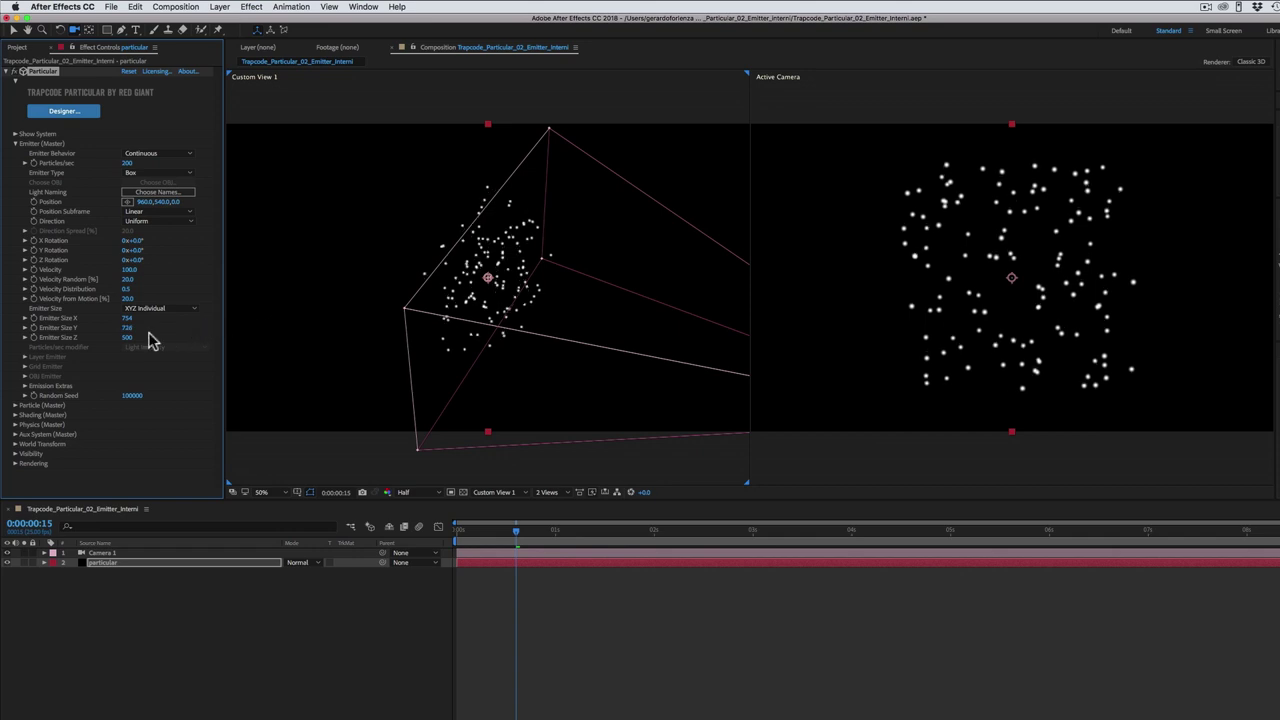
mouse_move(127, 337)
mouse_down()
mouse_move(399, 345)
mouse_move(421, 369)
mouse_up()
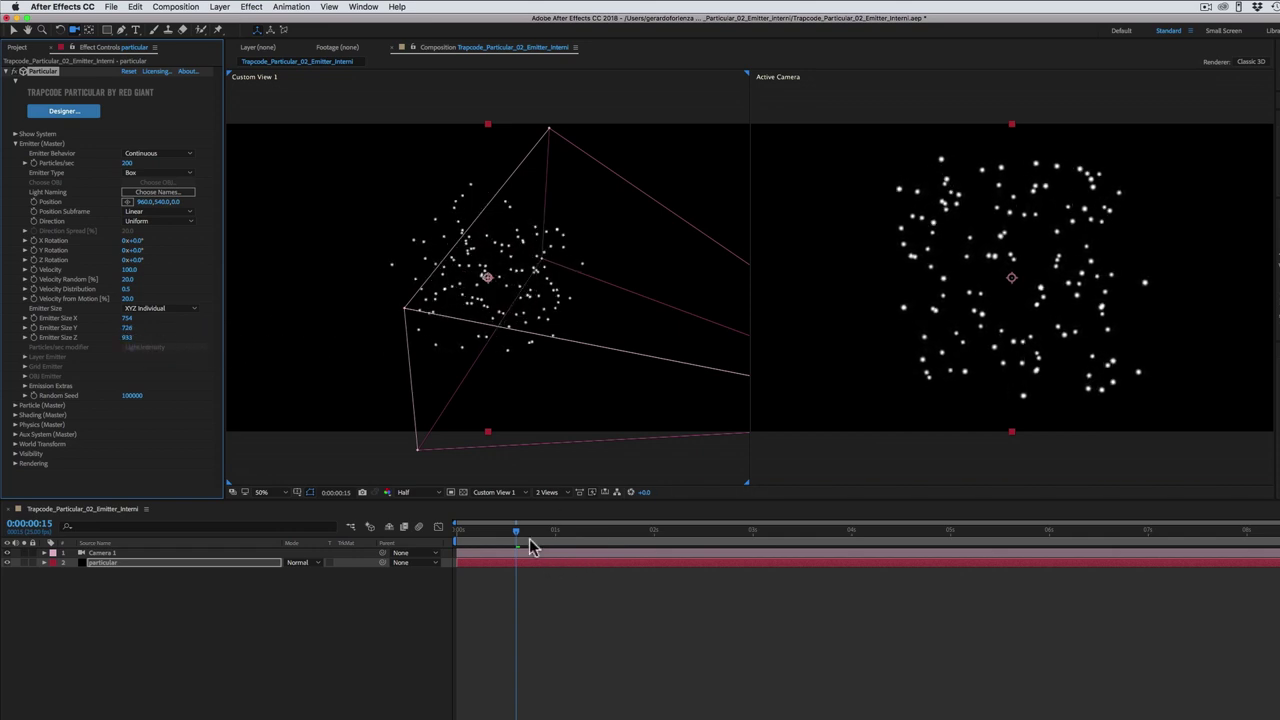
mouse_move(516, 531)
mouse_down()
mouse_move(587, 535)
mouse_move(573, 545)
mouse_up()
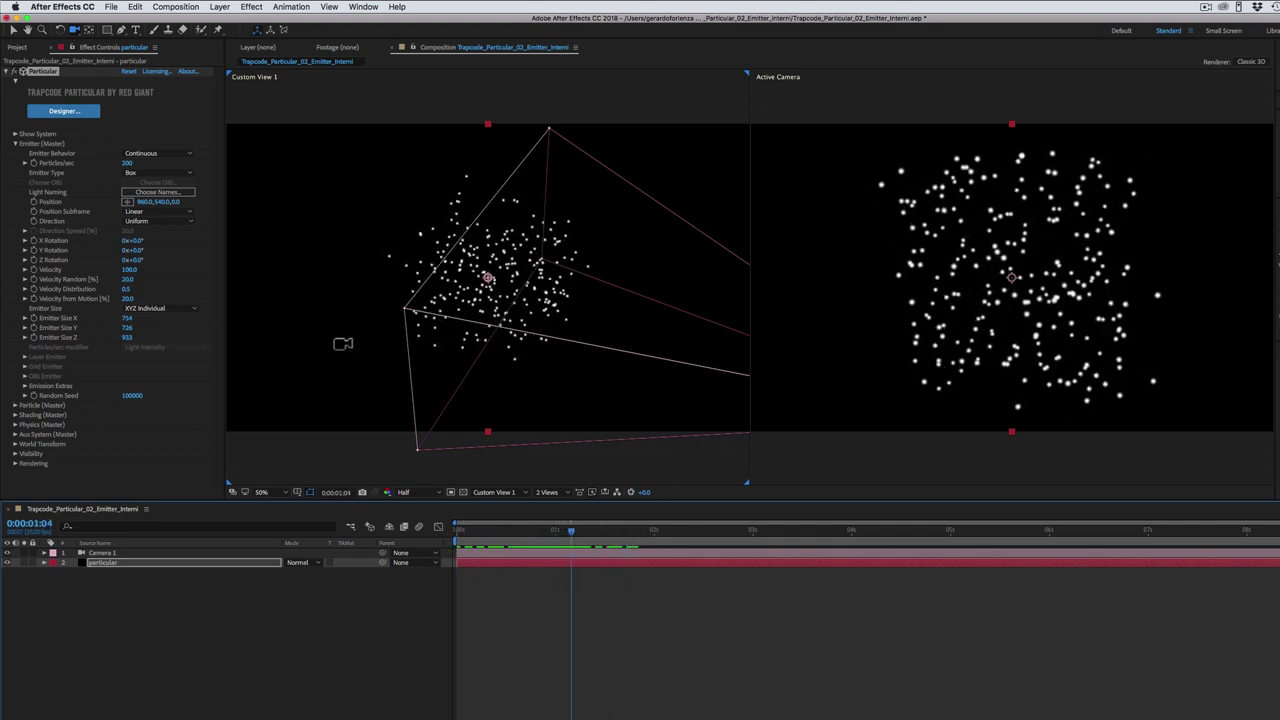
Return Emitter Size to XYZ Linked and bring it down to 507.
click(170, 309)
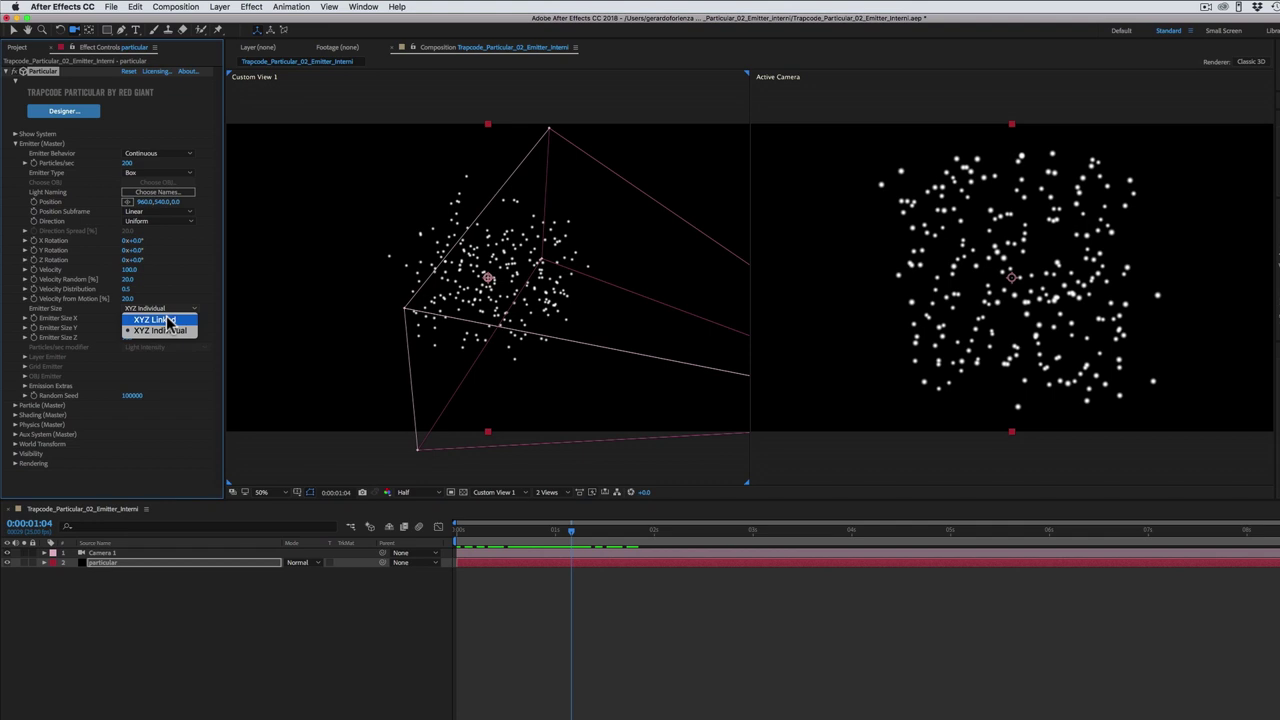
click(160, 320)
drag(126, 318, 20, 330)
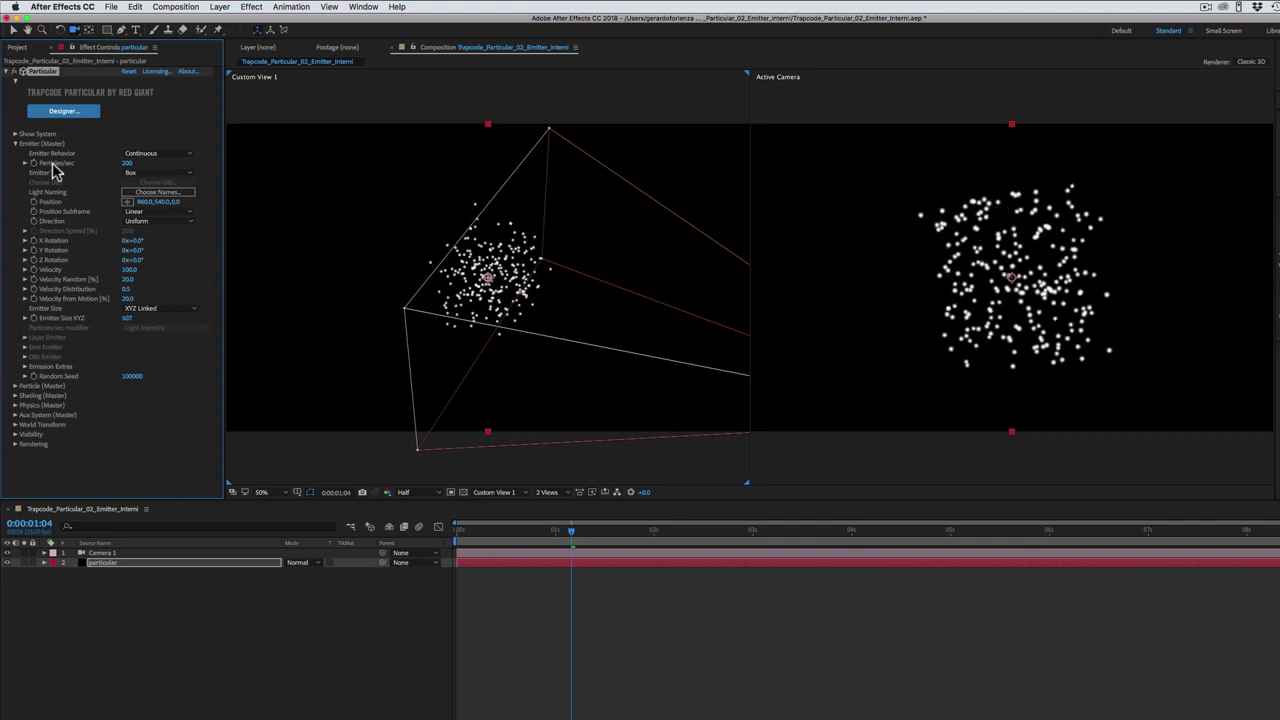
Change the Emitter Type to Sphere and play back the emission from the start.
click(146, 175)
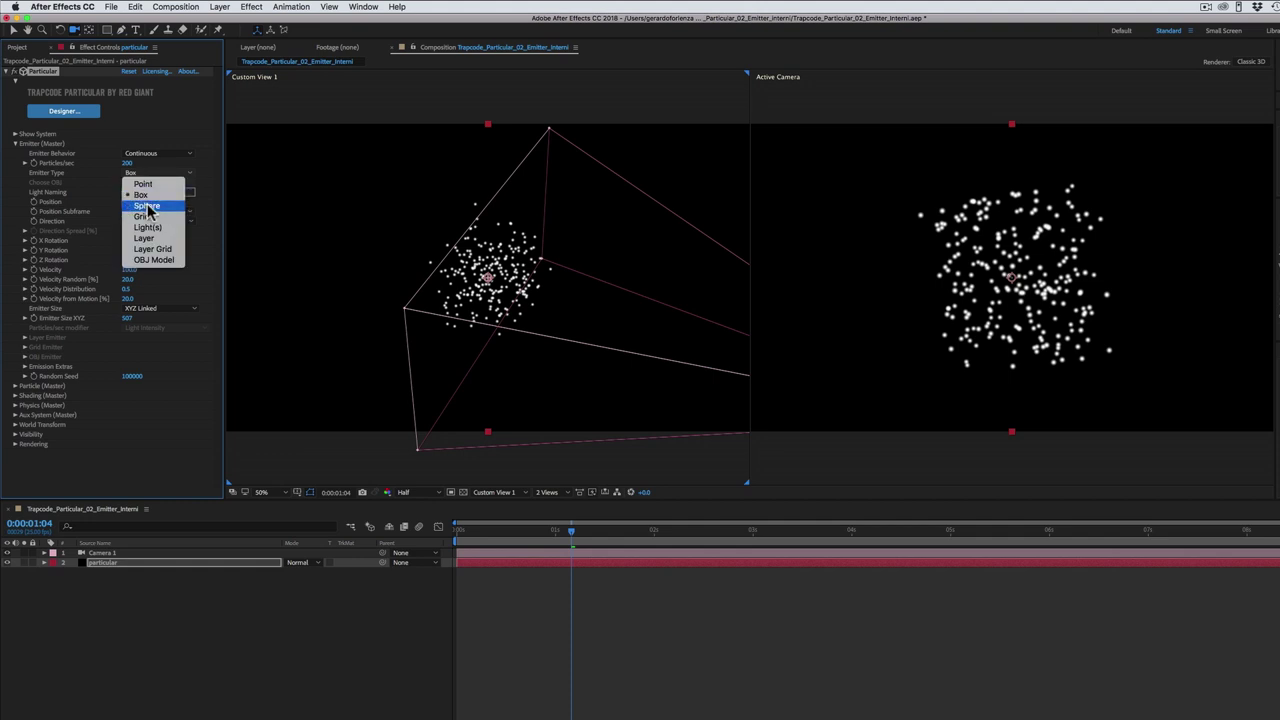
click(147, 206)
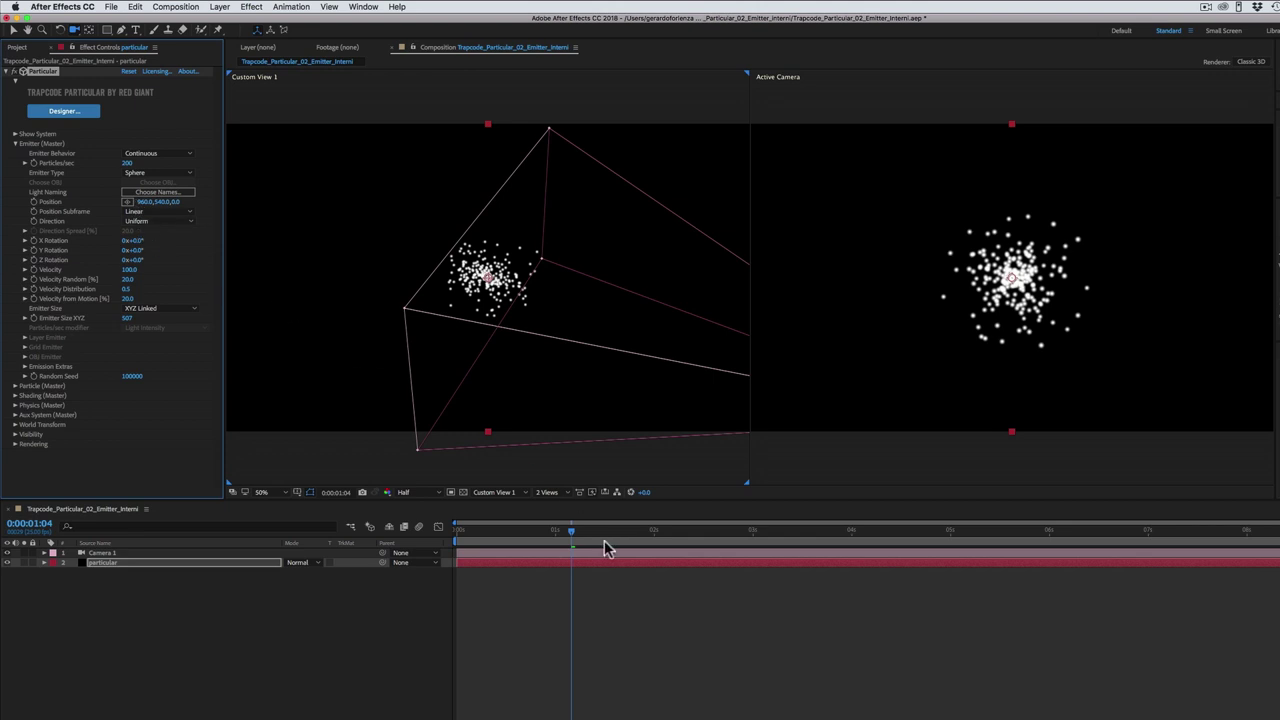
mouse_move(572, 533)
mouse_down()
mouse_move(490, 542)
mouse_move(598, 553)
mouse_move(593, 535)
mouse_up()
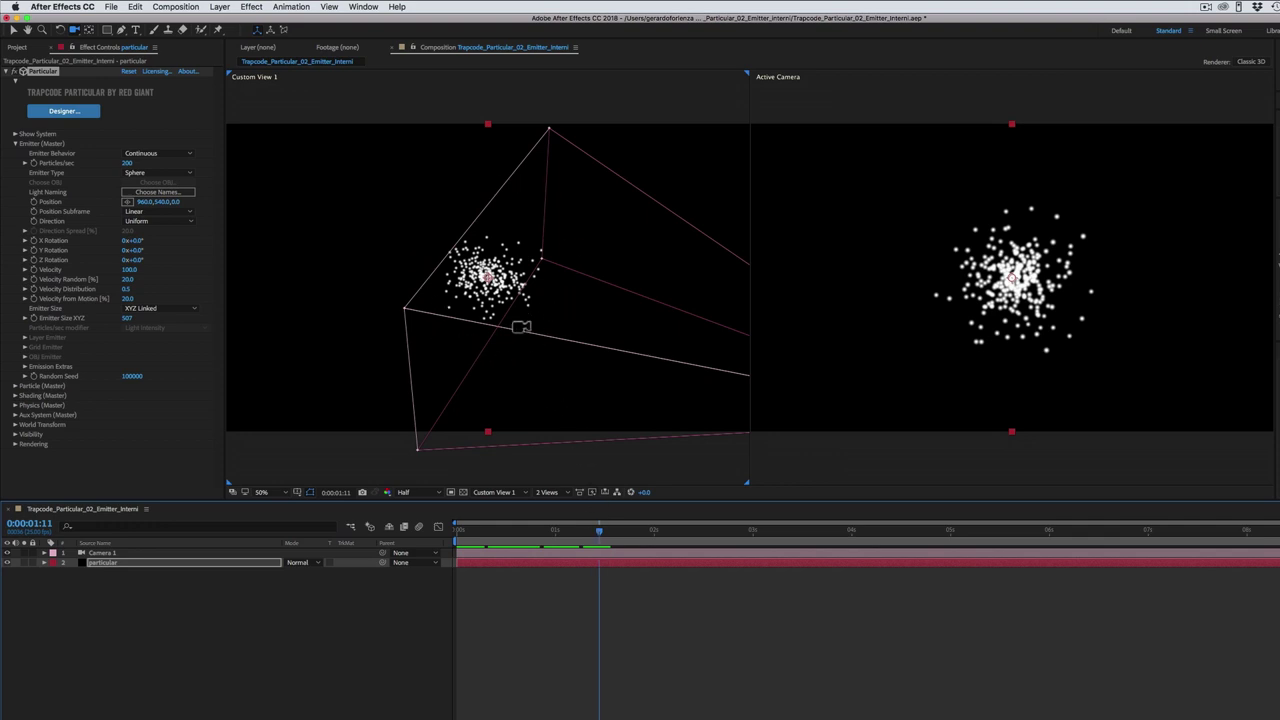
key(space)
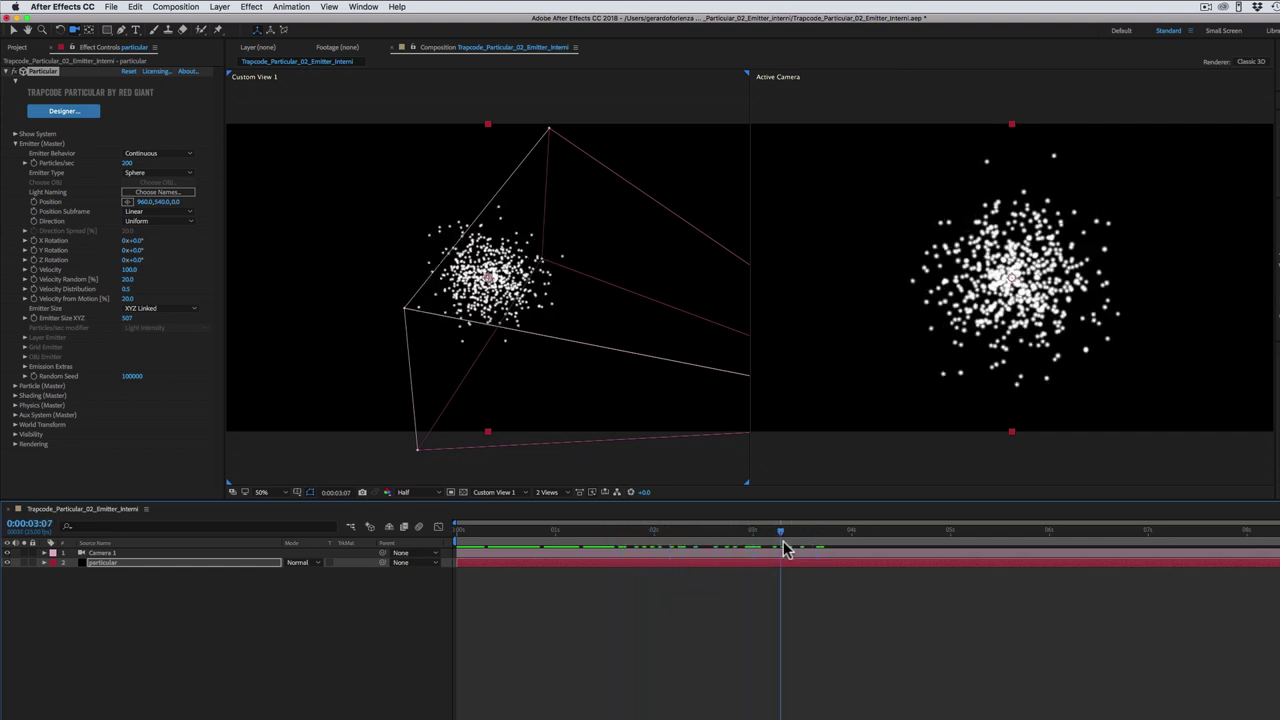
Set Emitter Size XYZ to 485, keep it XYZ Linked, and rewind near the start.
mouse_move(127, 318)
mouse_down()
mouse_move(270, 310)
mouse_move(144, 322)
mouse_move(306, 326)
mouse_move(134, 340)
mouse_up()
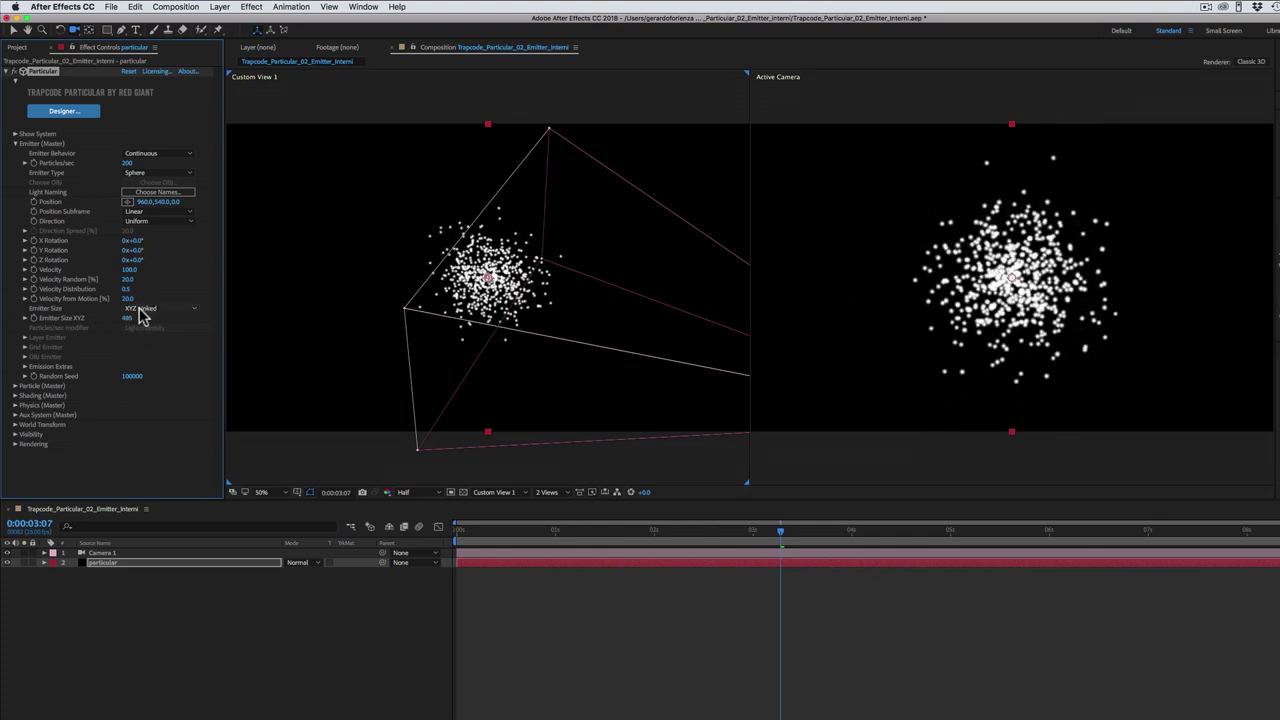
click(141, 309)
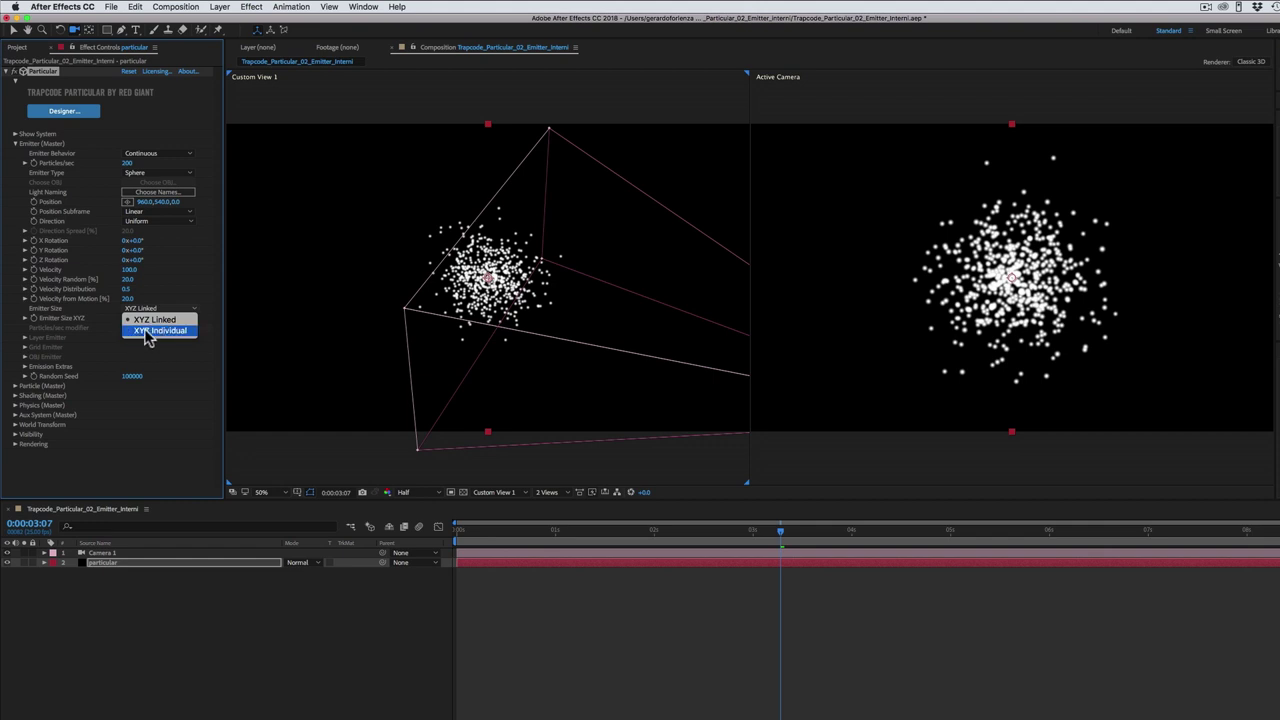
click(112, 328)
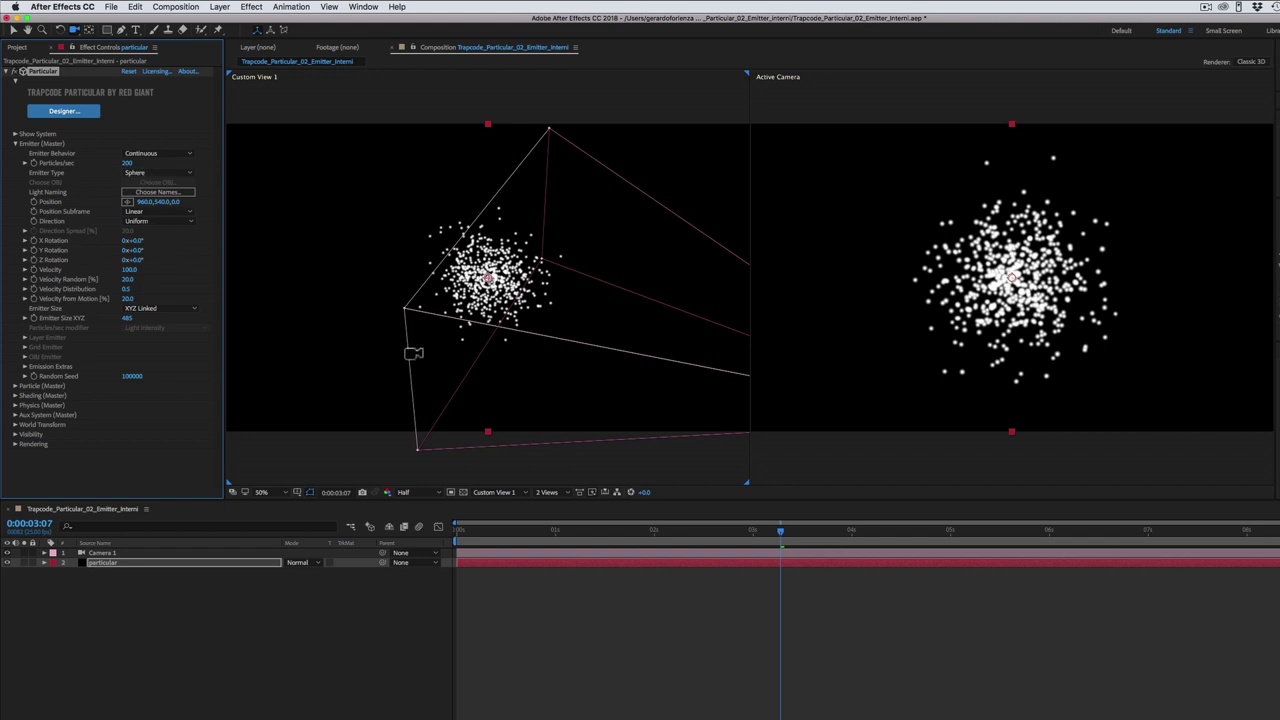
mouse_move(768, 533)
mouse_down()
mouse_move(481, 522)
mouse_move(686, 544)
mouse_move(659, 557)
mouse_move(727, 553)
mouse_up()
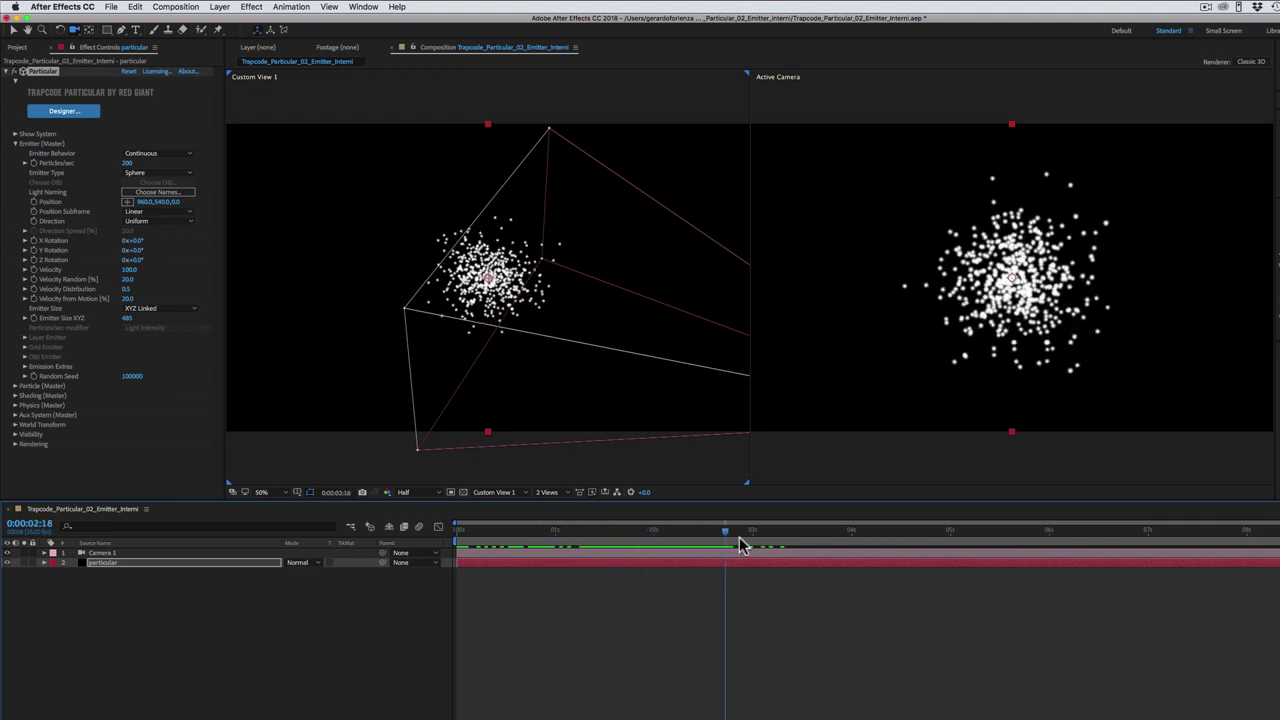
Change the emitter to Grid, step to frame 5, and enlarge Emitter Size XYZ to 701.
click(156, 174)
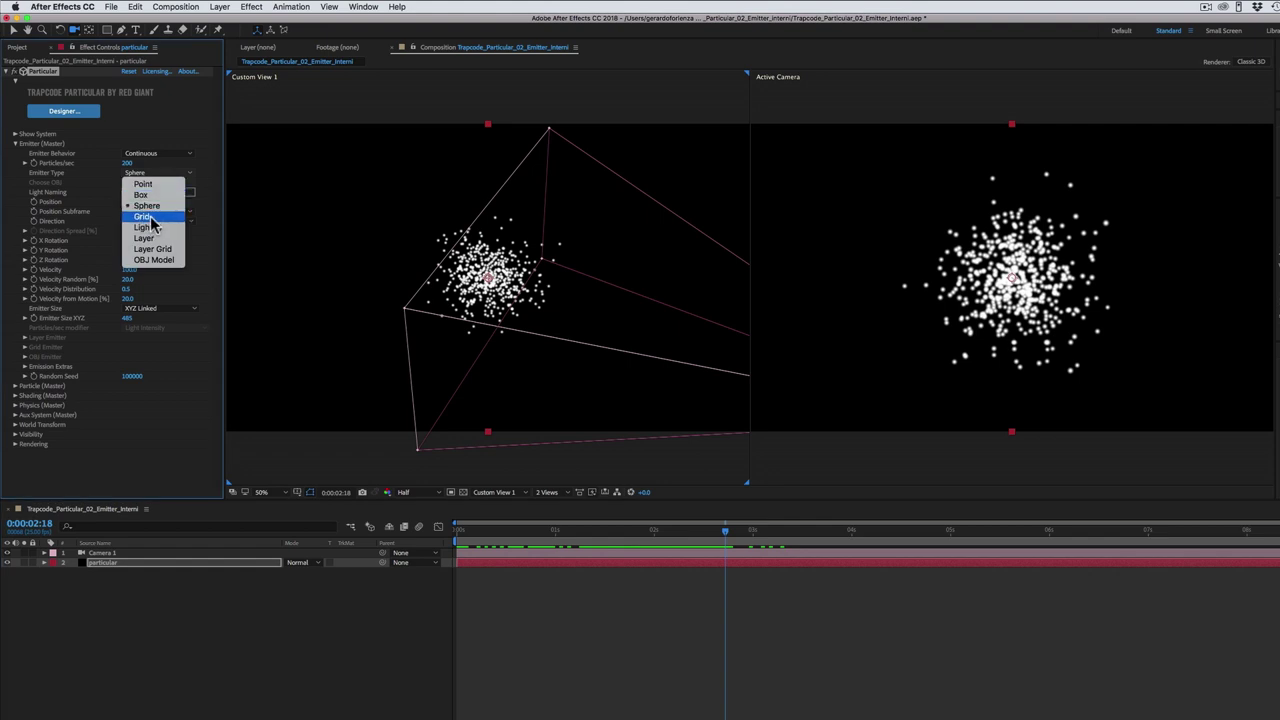
click(146, 217)
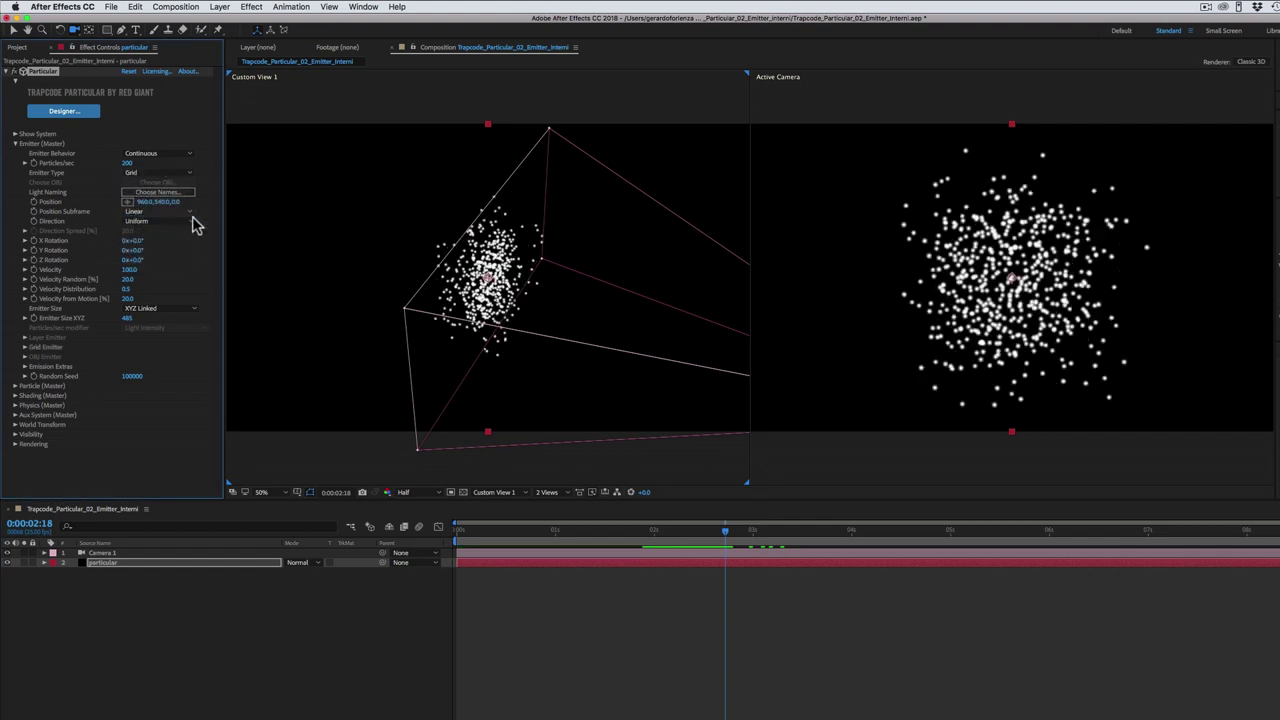
drag(724, 532, 462, 538)
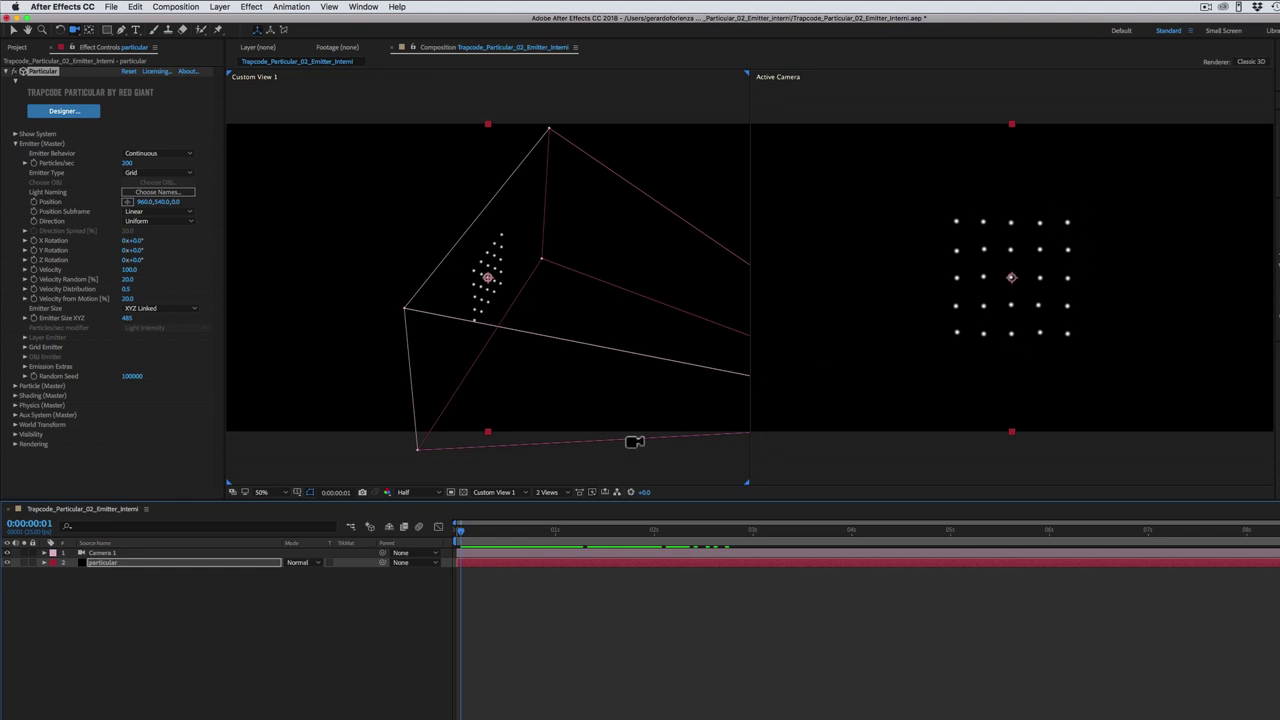
click(464, 530)
click(476, 546)
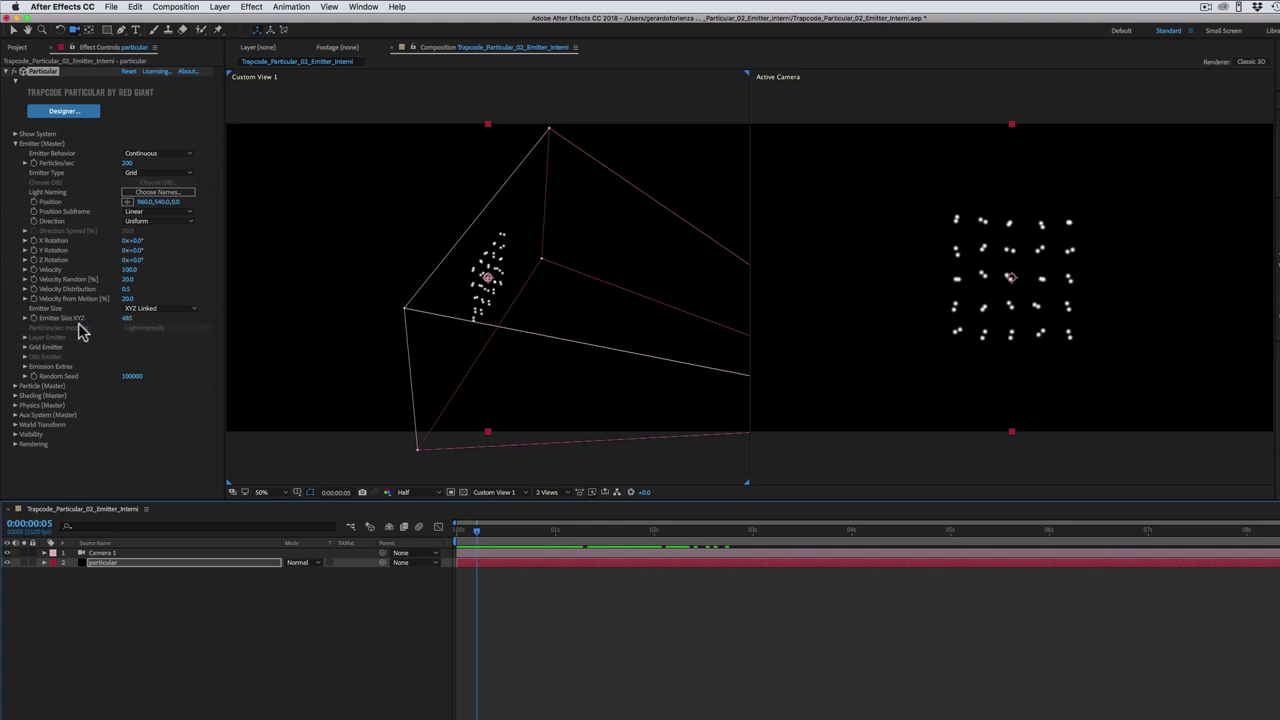
click(128, 320)
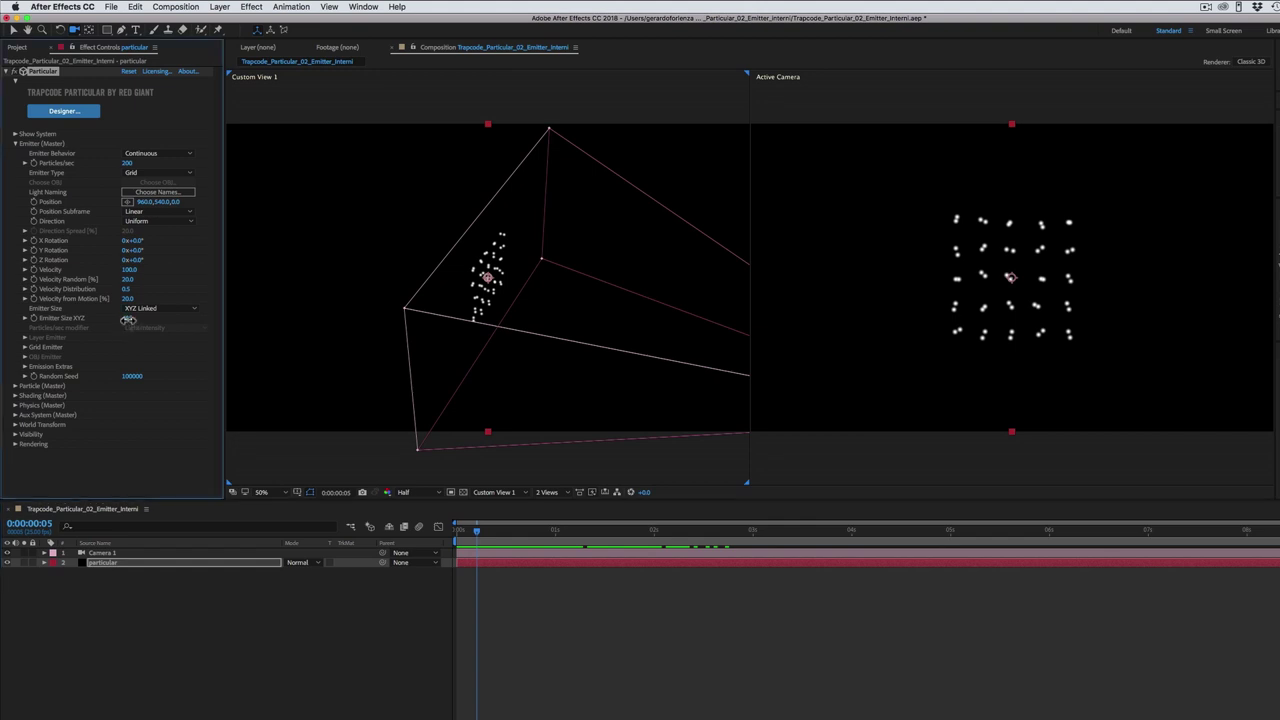
drag(134, 318, 240, 310)
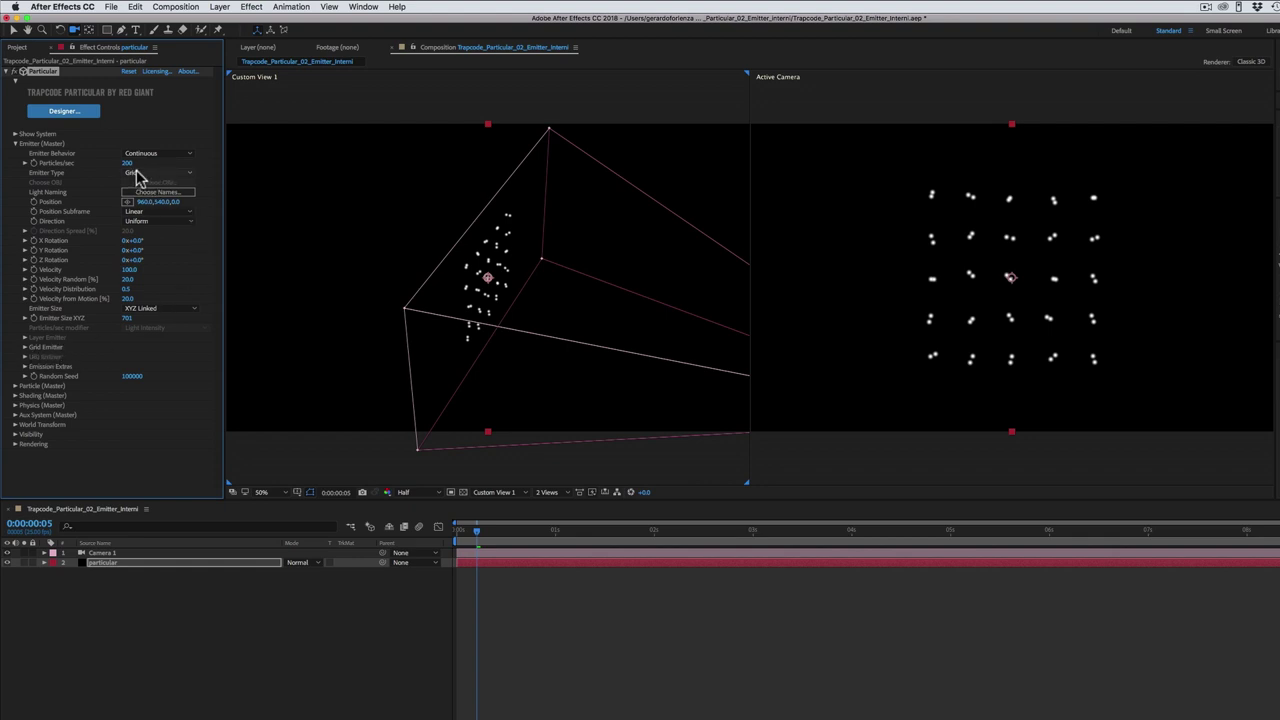
Expand Grid Emitter, add more Particles in X, and preview around frame 4.
click(25, 347)
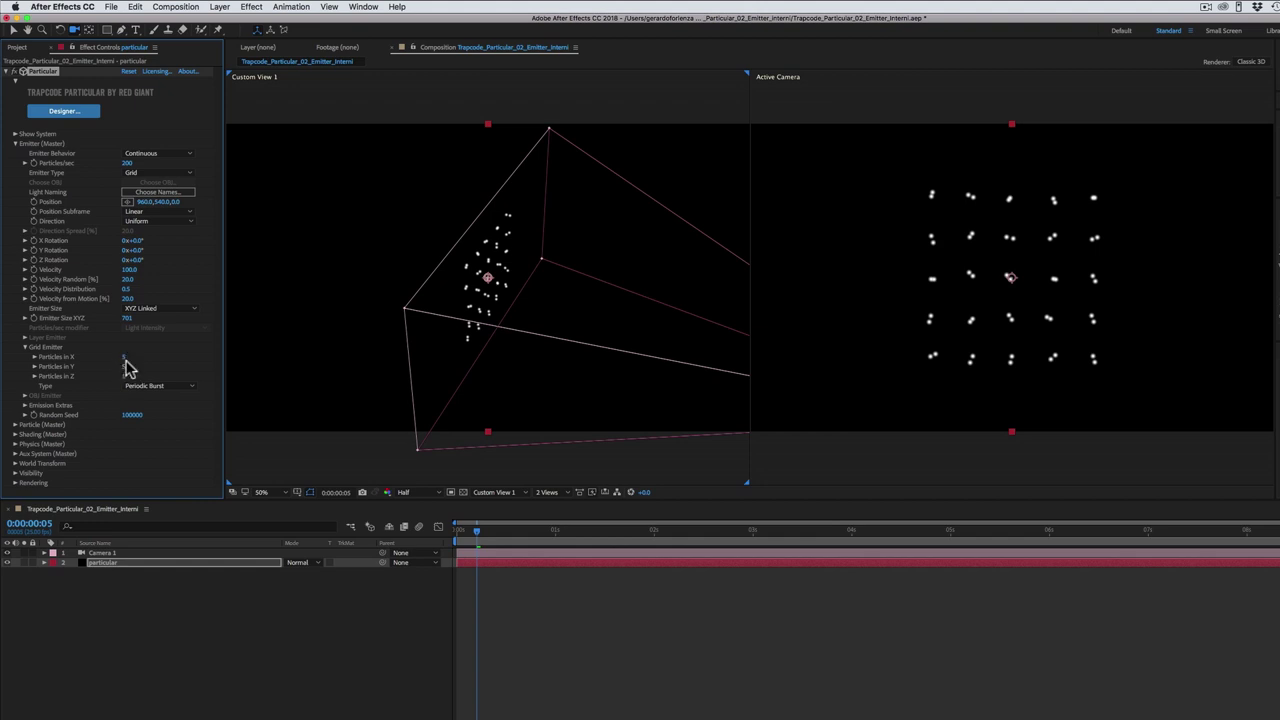
drag(127, 359, 129, 360)
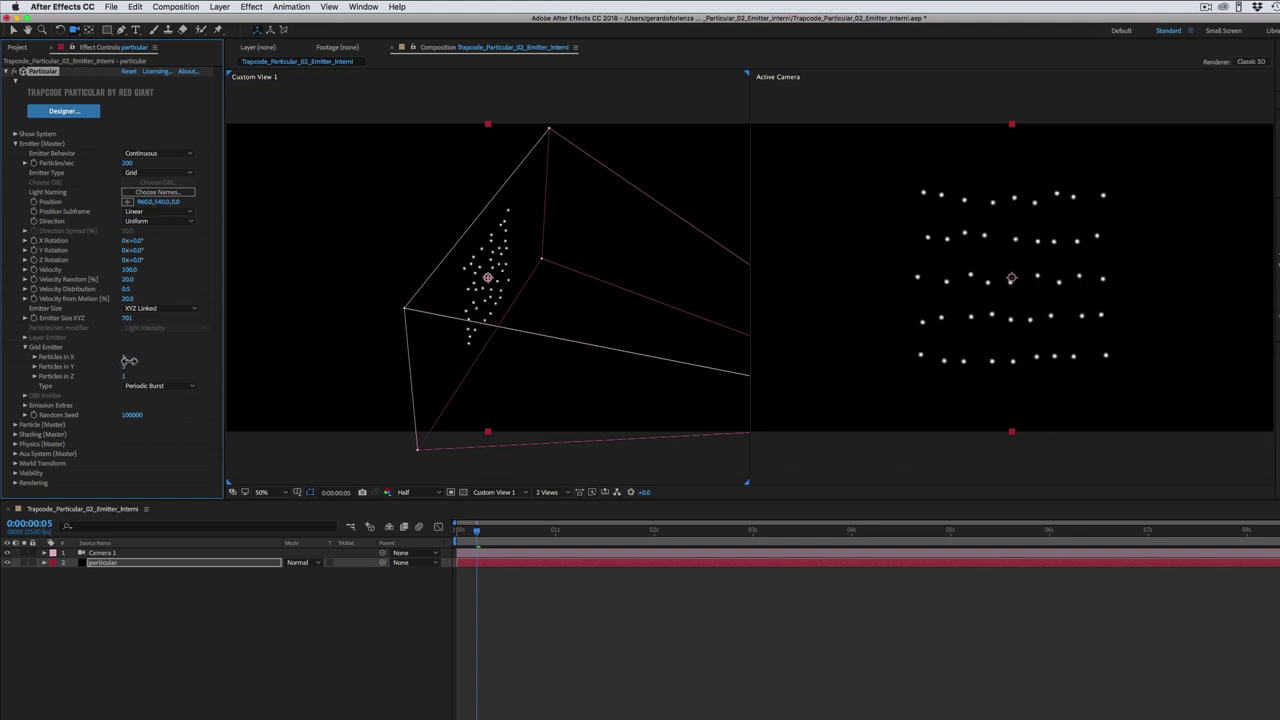
drag(477, 533, 464, 535)
drag(465, 535, 474, 535)
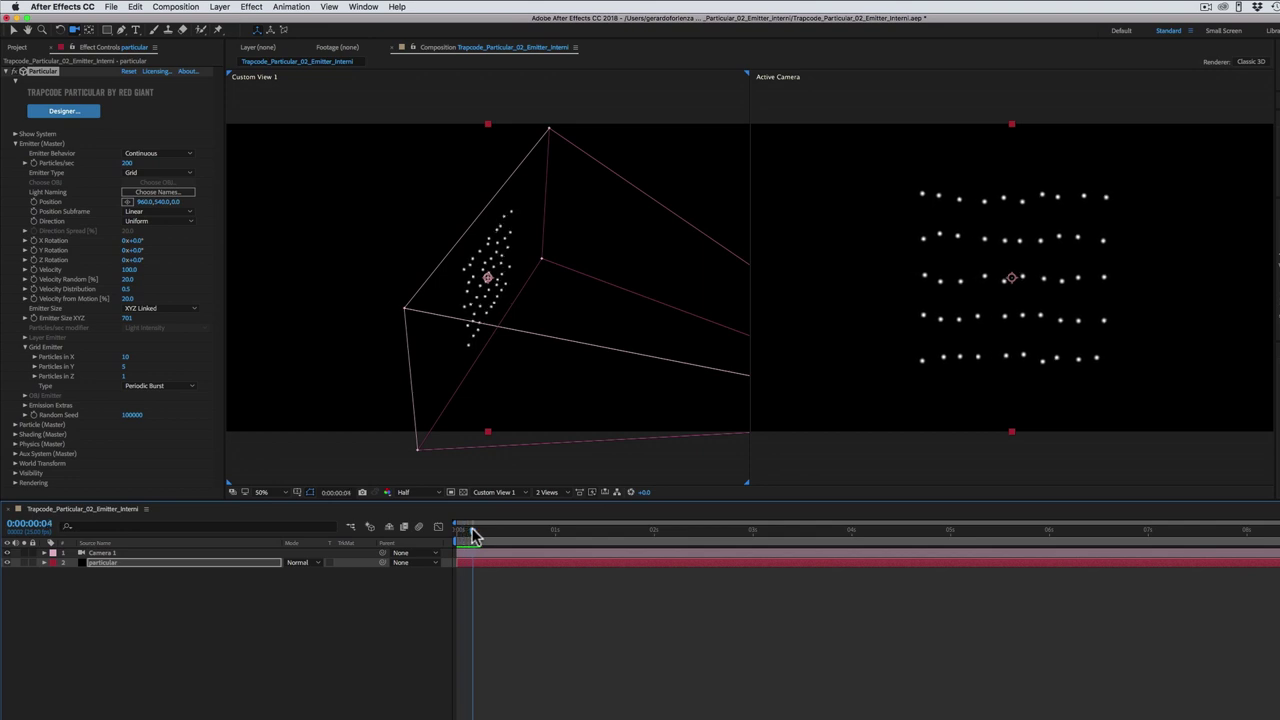
Try 6 Particles in Y and extra Z depth layers, then jump back to frame 1.
click(126, 368)
drag(126, 368, 127, 368)
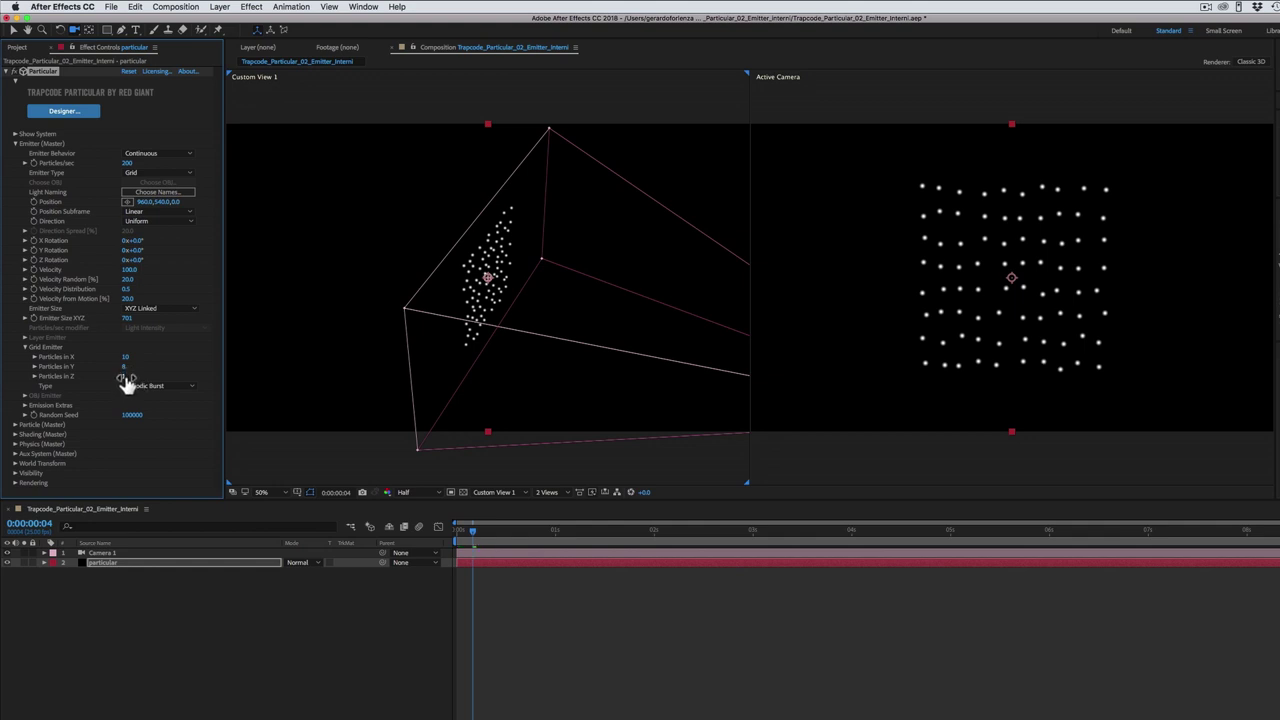
drag(127, 378, 128, 378)
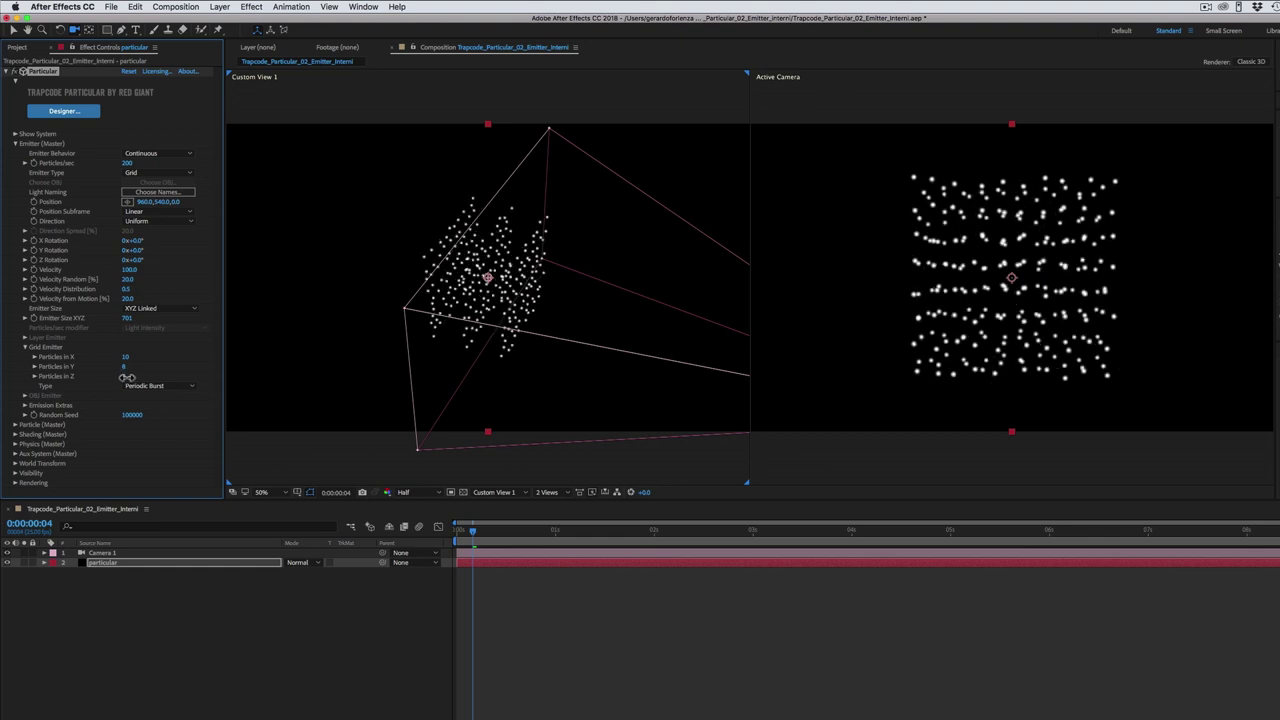
click(460, 530)
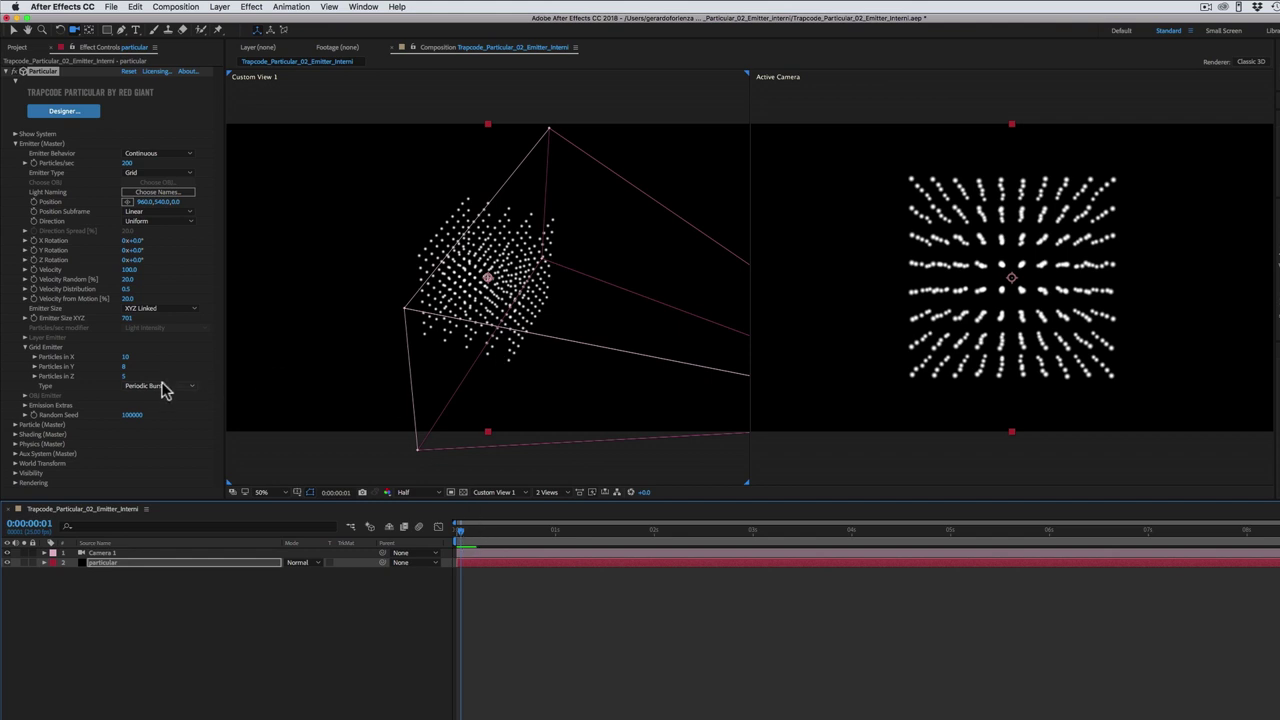
Flatten the grid back to 5 × 5 × 1 particles and step the preview forward.
click(122, 377)
drag(122, 377, 126, 360)
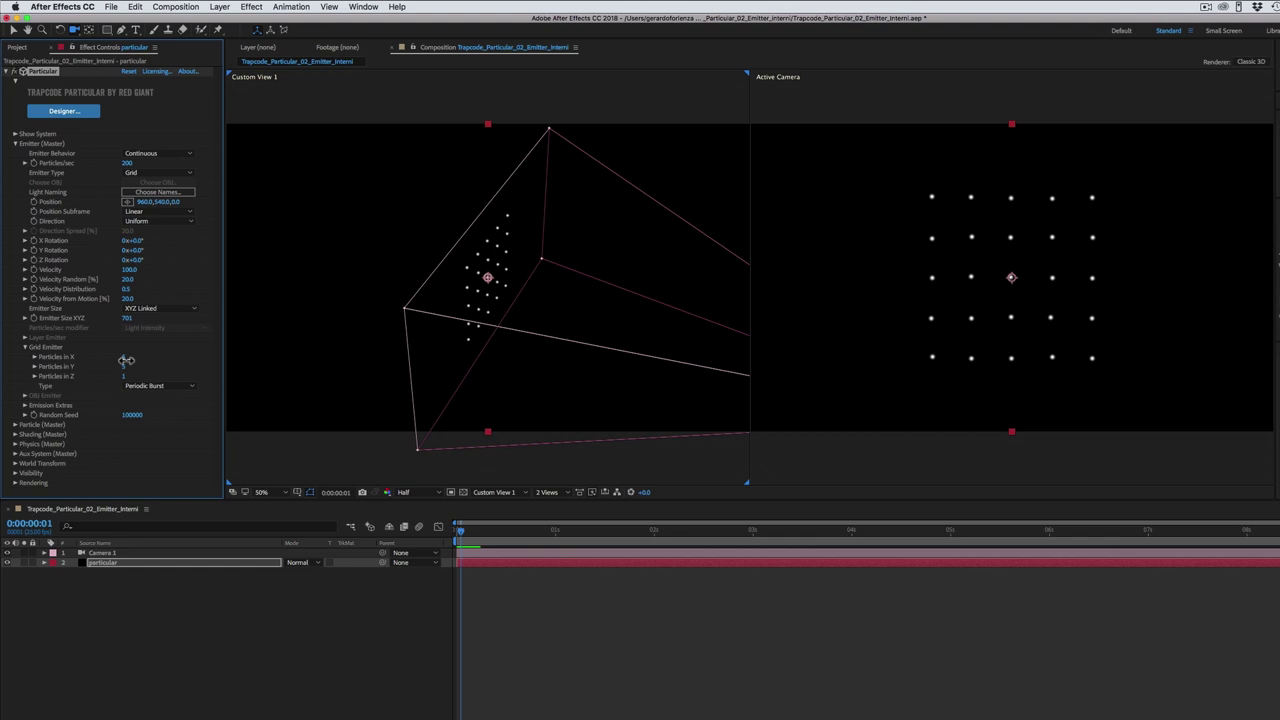
click(462, 535)
mouse_move(463, 535)
mouse_down()
mouse_move(666, 554)
mouse_move(602, 554)
mouse_up()
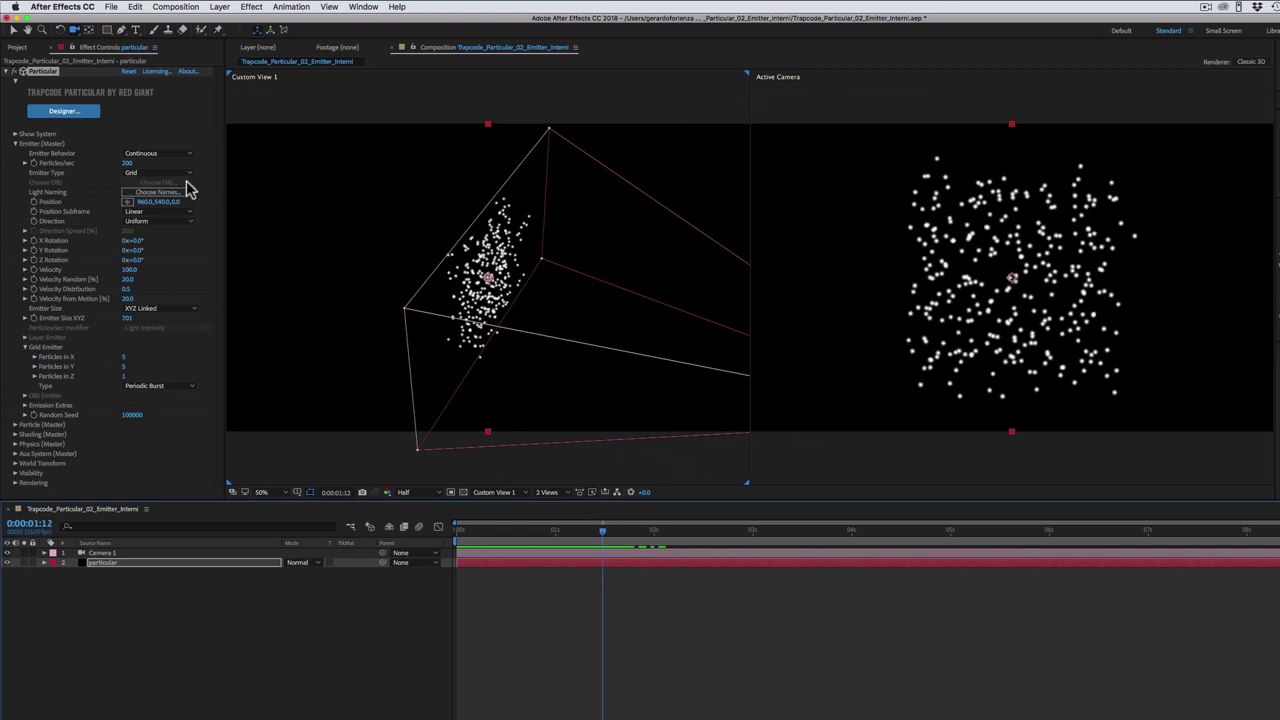
Scrub Particles/sec down to 20 and preview the grid emission over several seconds.
drag(135, 165, 118, 168)
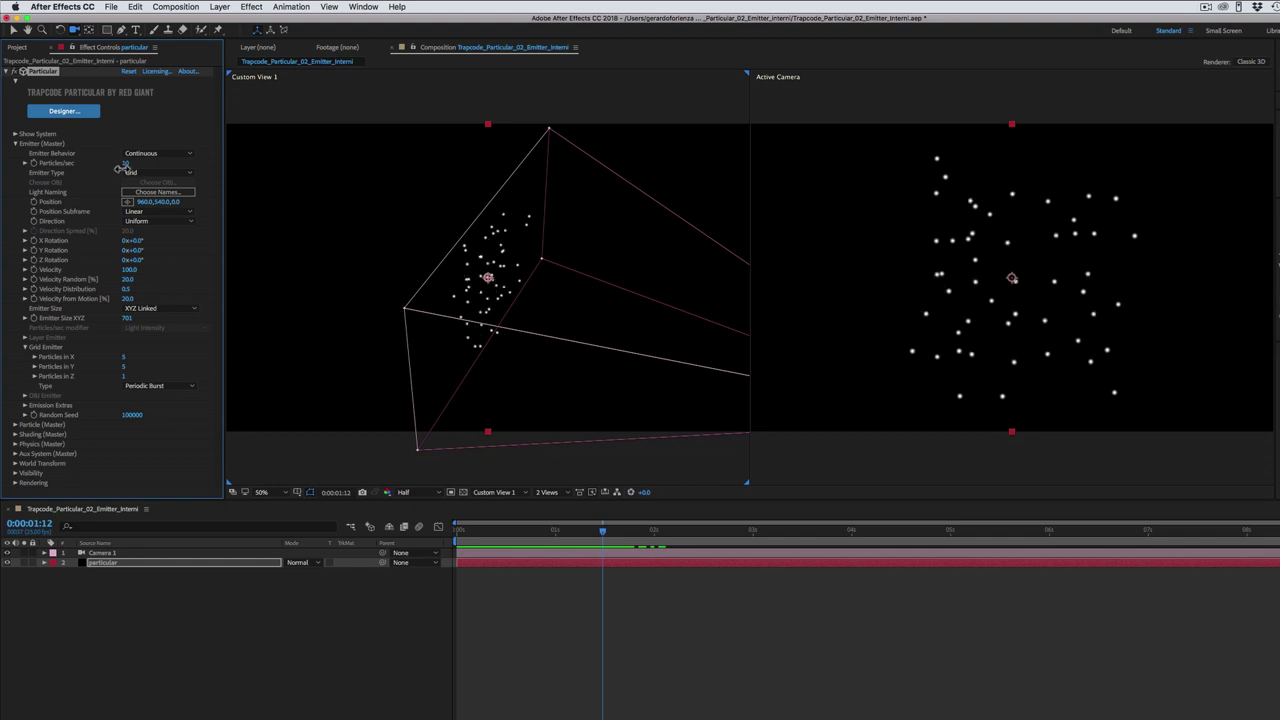
mouse_move(600, 532)
mouse_down()
mouse_move(470, 538)
mouse_move(901, 549)
mouse_up()
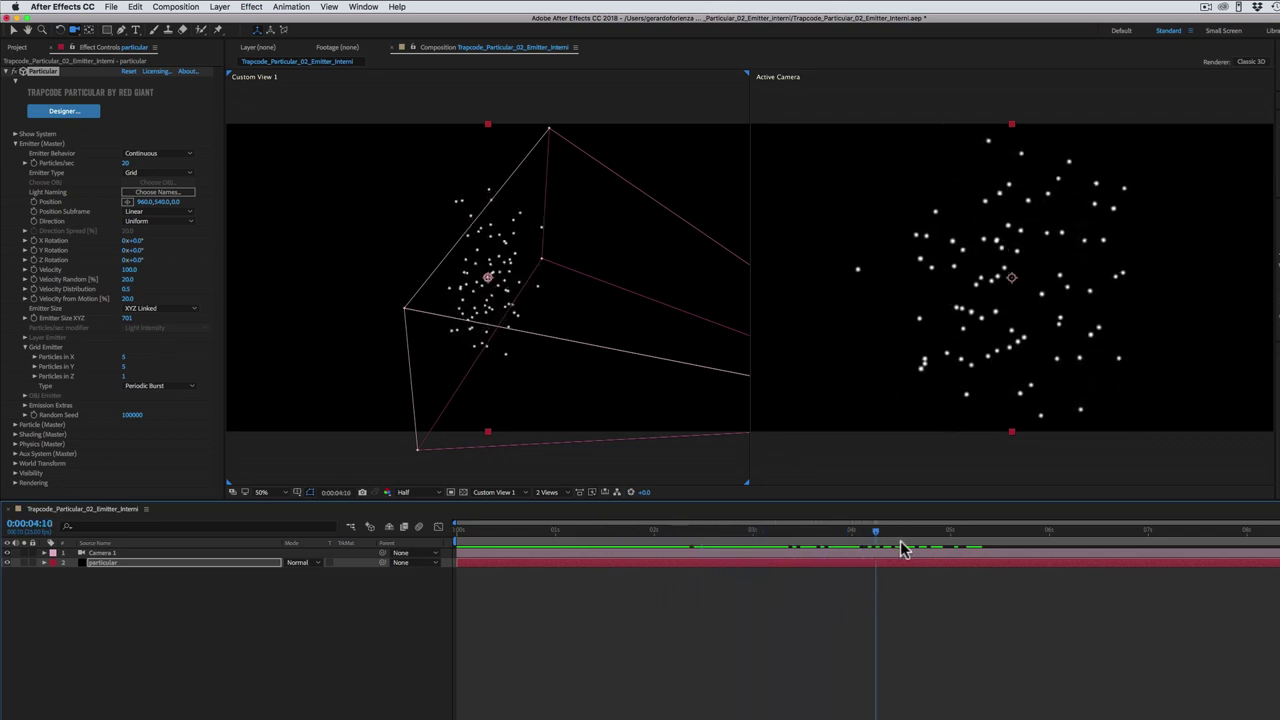
drag(901, 549, 457, 553)
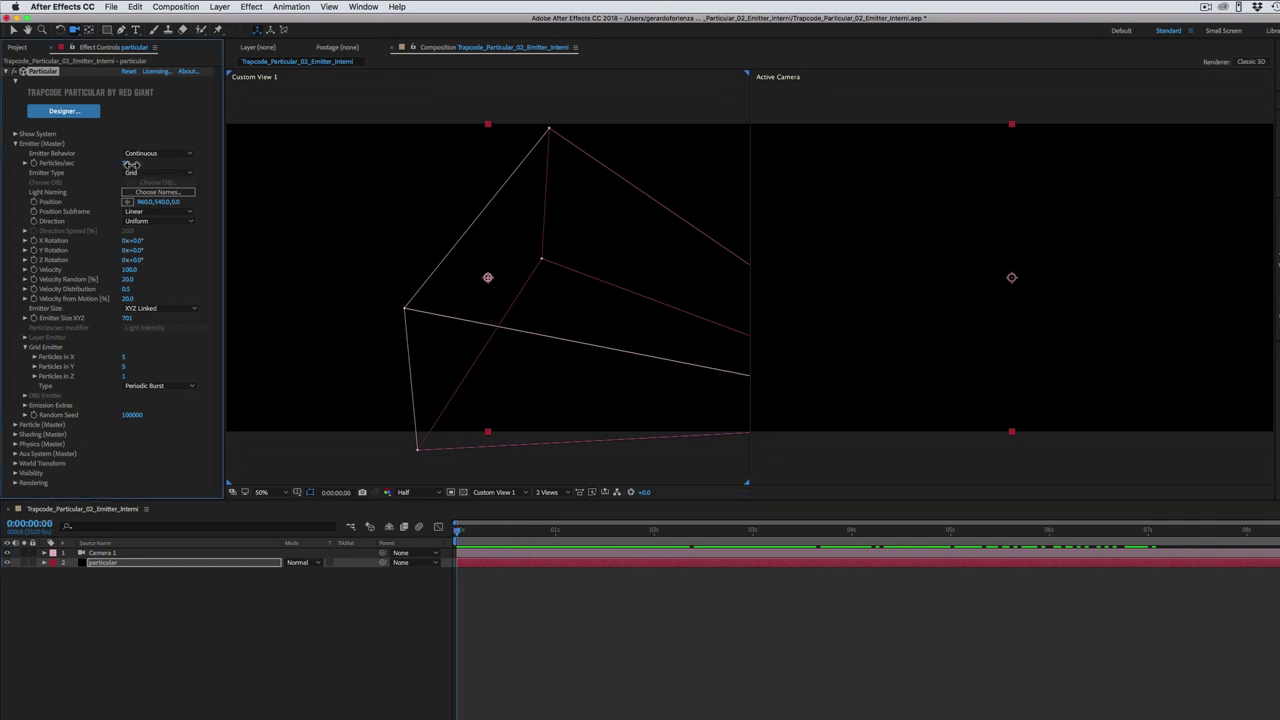
drag(140, 163, 148, 163)
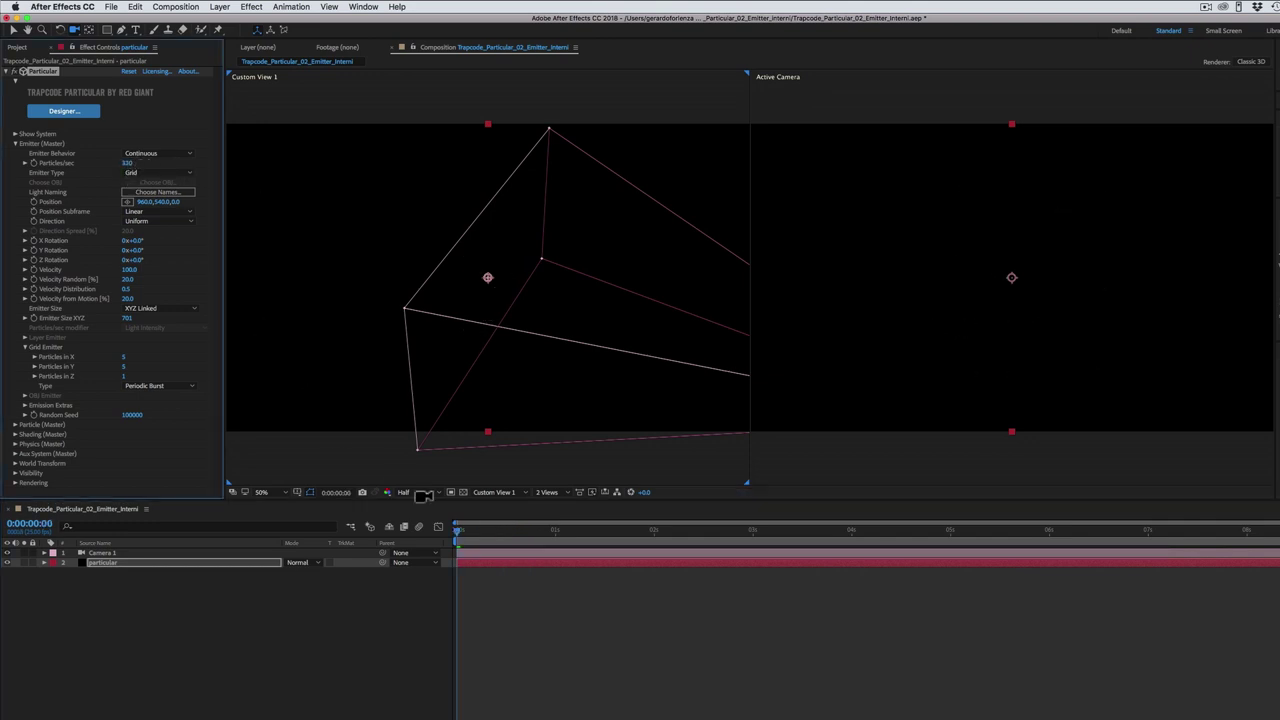
mouse_move(458, 532)
mouse_down()
mouse_move(601, 551)
mouse_move(922, 554)
mouse_move(634, 540)
mouse_move(796, 549)
mouse_up()
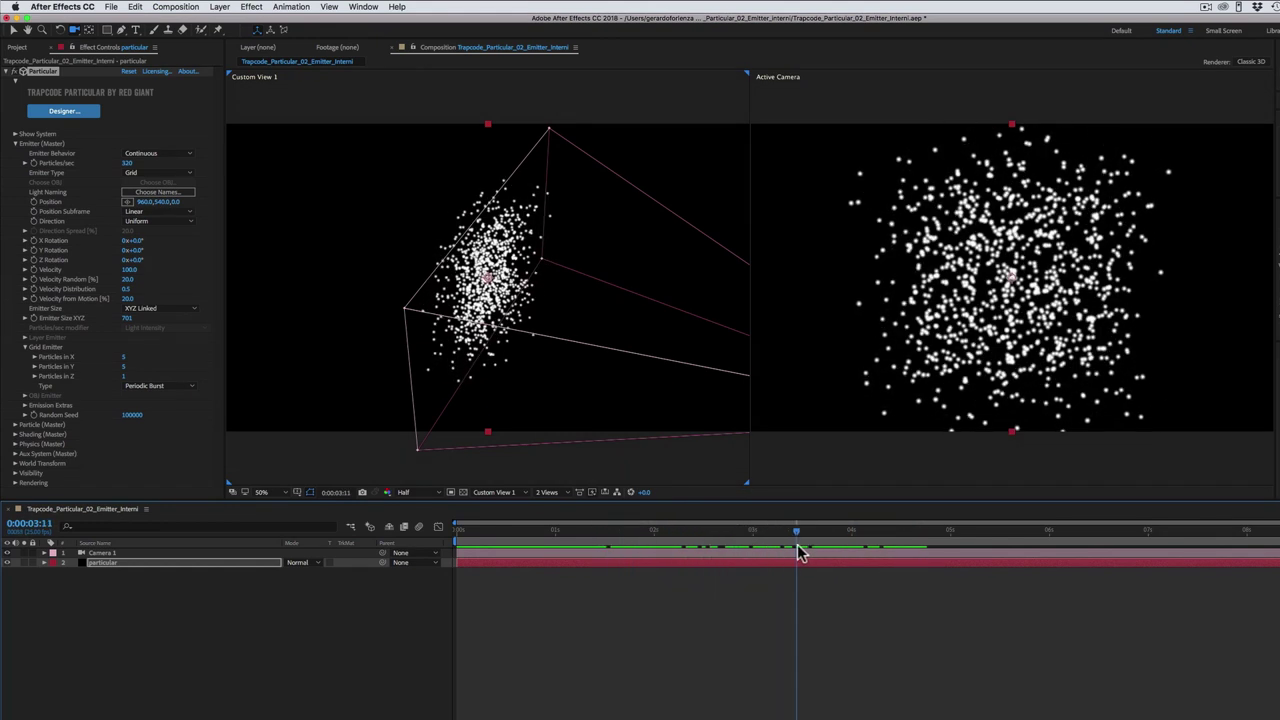
Type in the lowered Particles/sec value and preview the 5 × 5 burst at frame 5.
click(127, 162)
text(50)
key(Return)
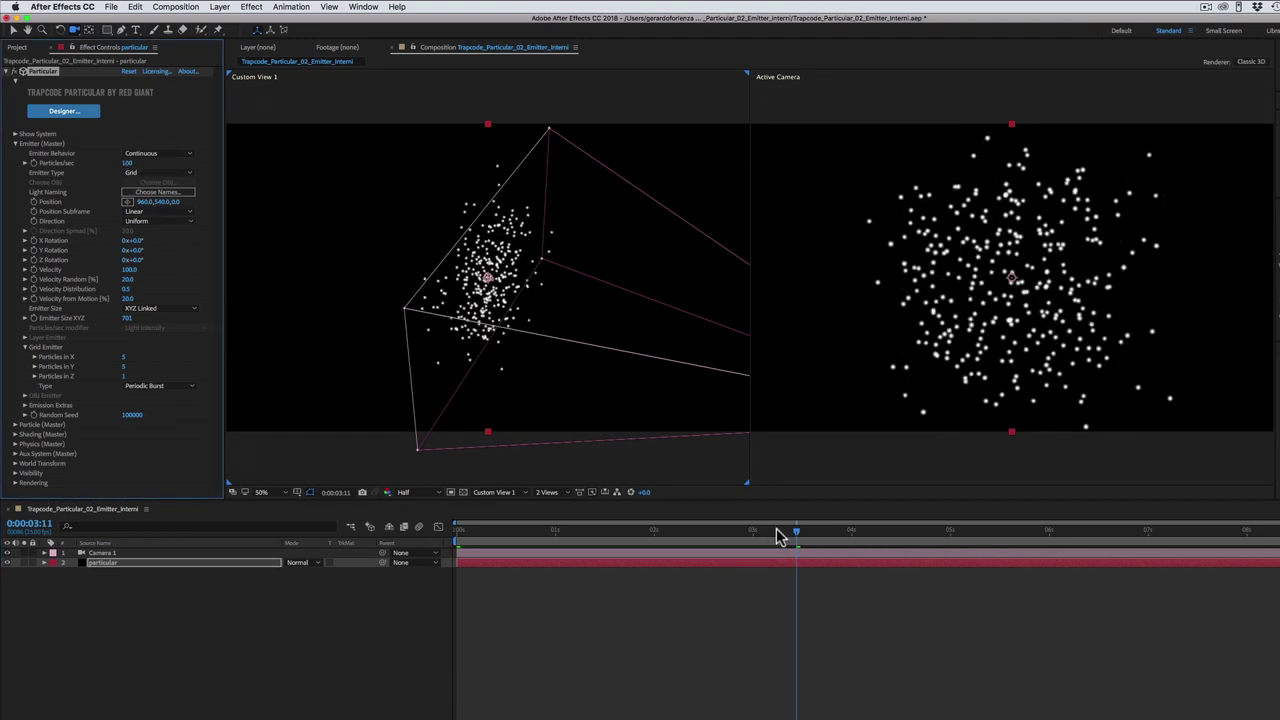
drag(778, 537, 463, 547)
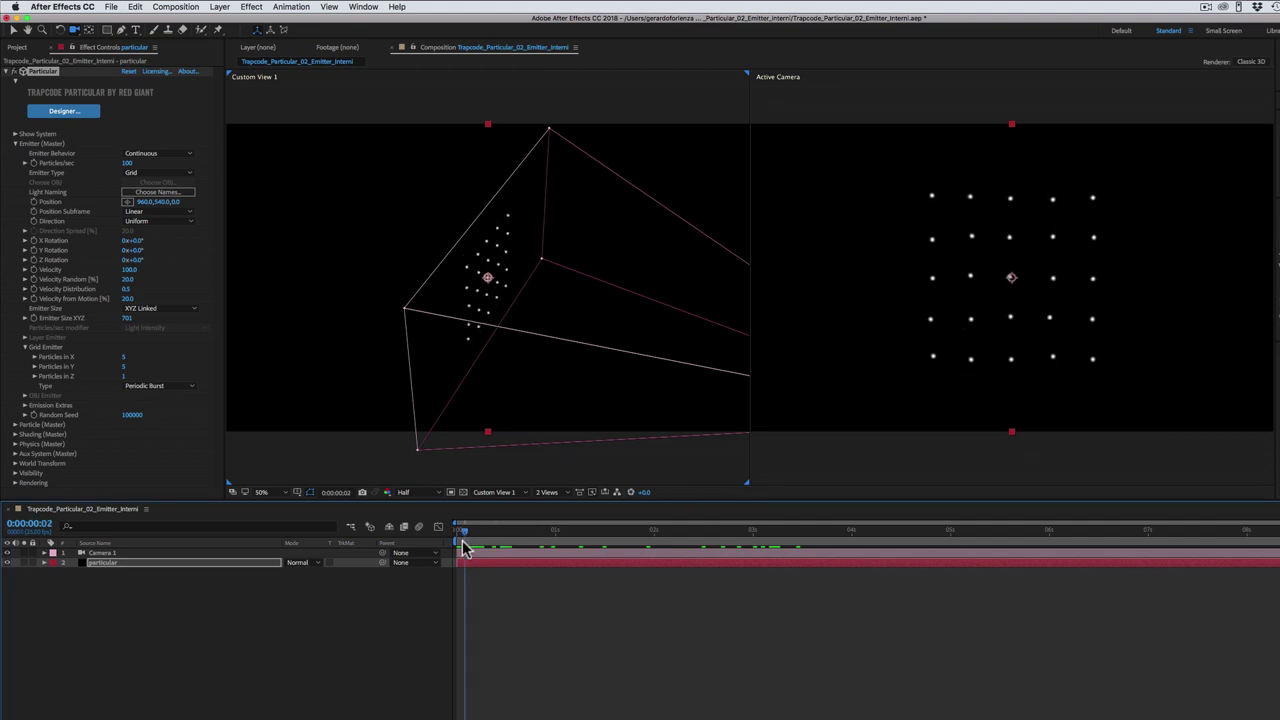
drag(466, 547, 477, 551)
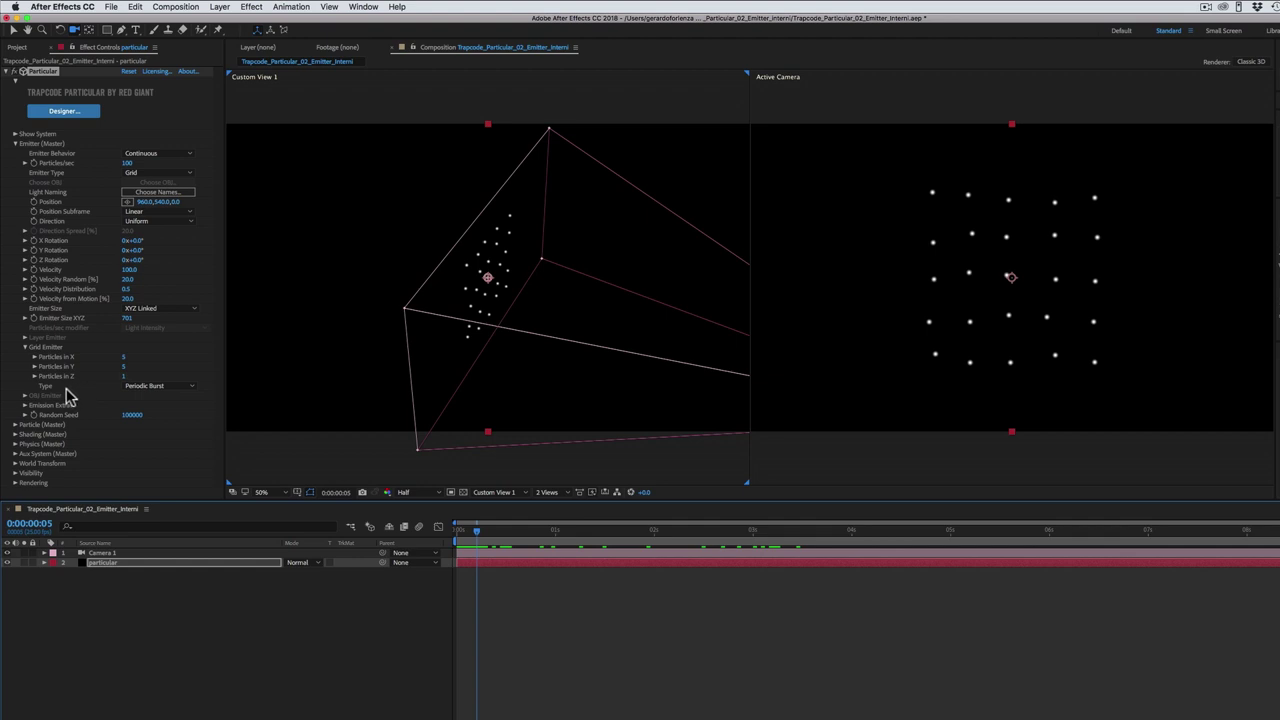
Switch the grid emitter to Traverse mode and scrub back to compare early frames.
click(147, 388)
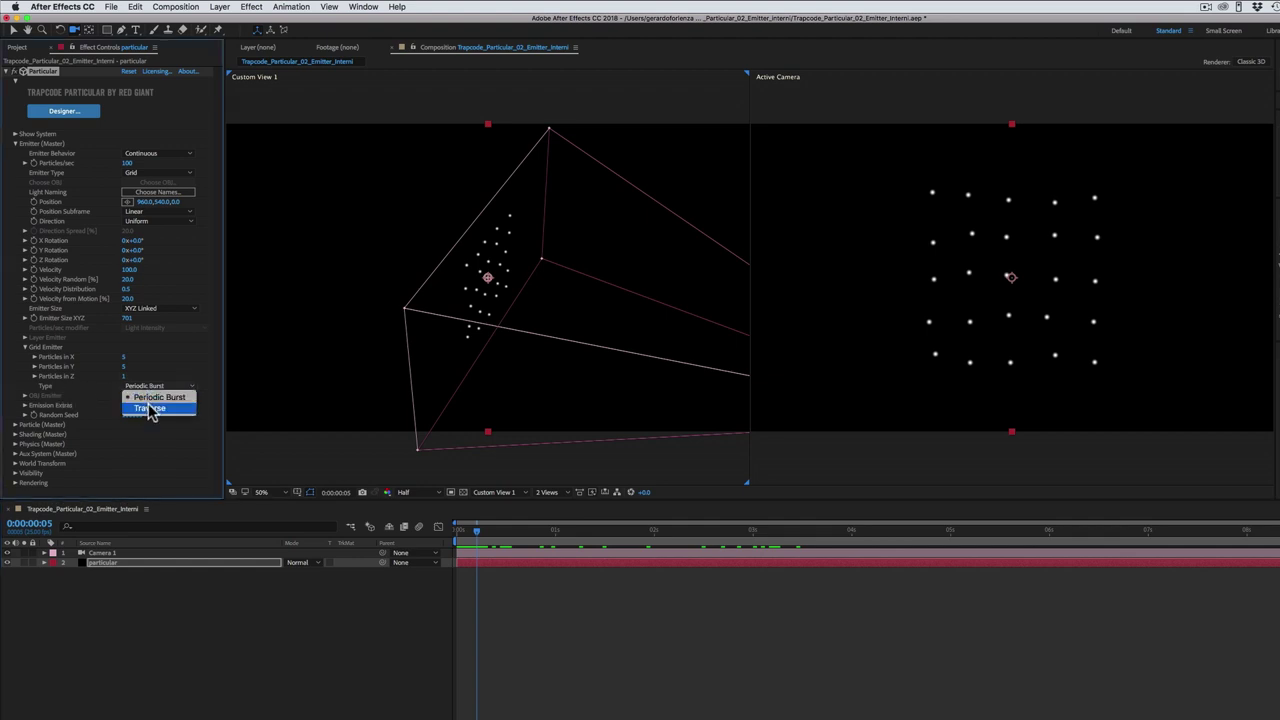
click(150, 409)
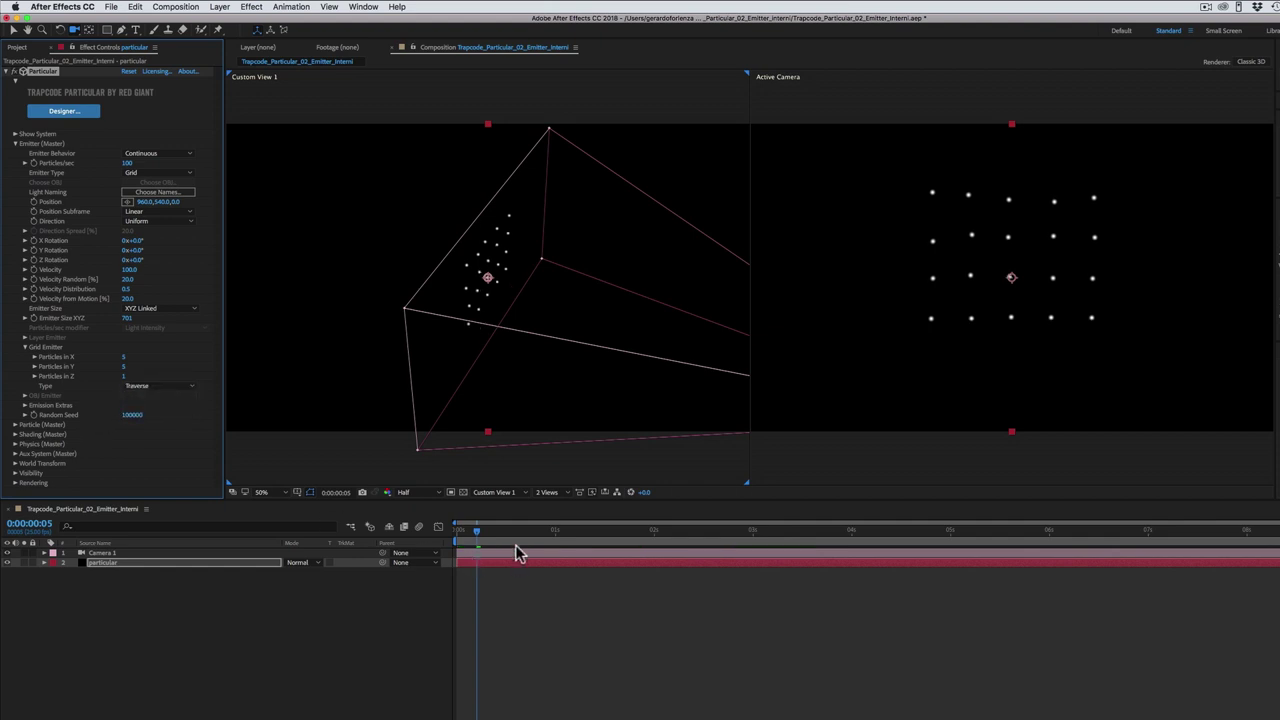
mouse_move(477, 530)
mouse_down()
mouse_move(460, 538)
mouse_move(488, 531)
mouse_up()
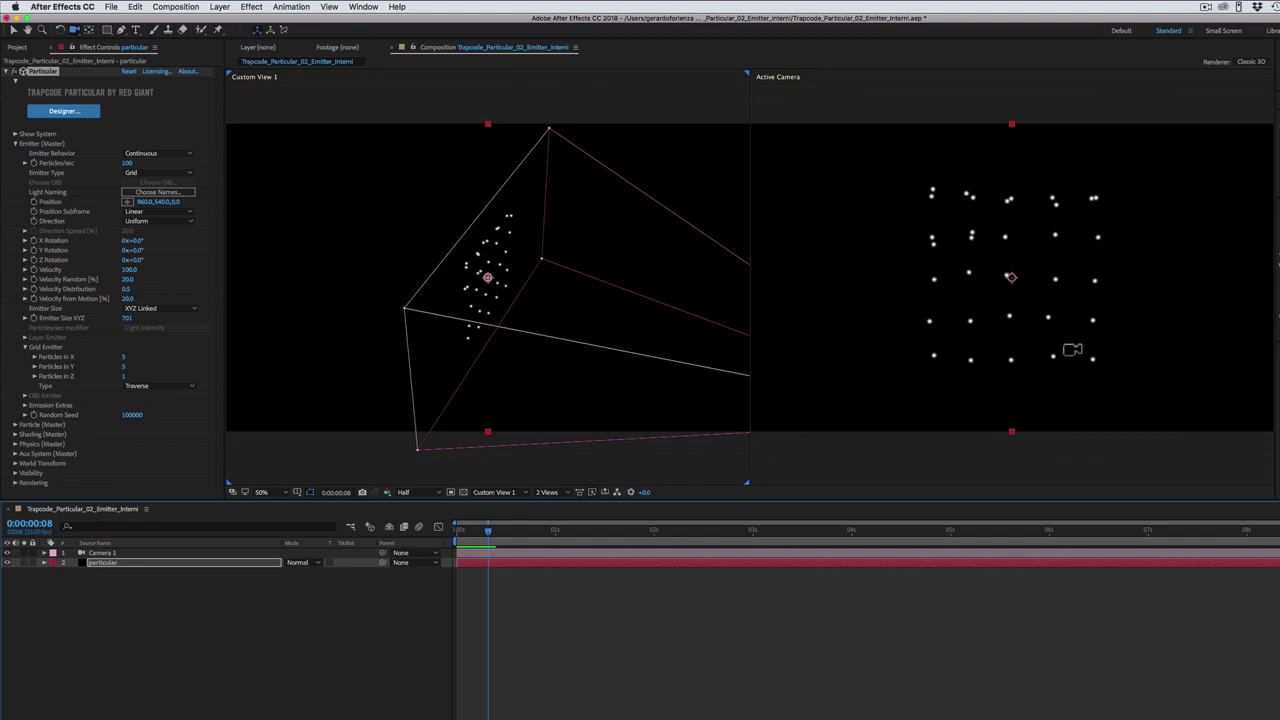
mouse_move(487, 530)
mouse_down()
mouse_move(467, 537)
mouse_move(485, 535)
mouse_up()
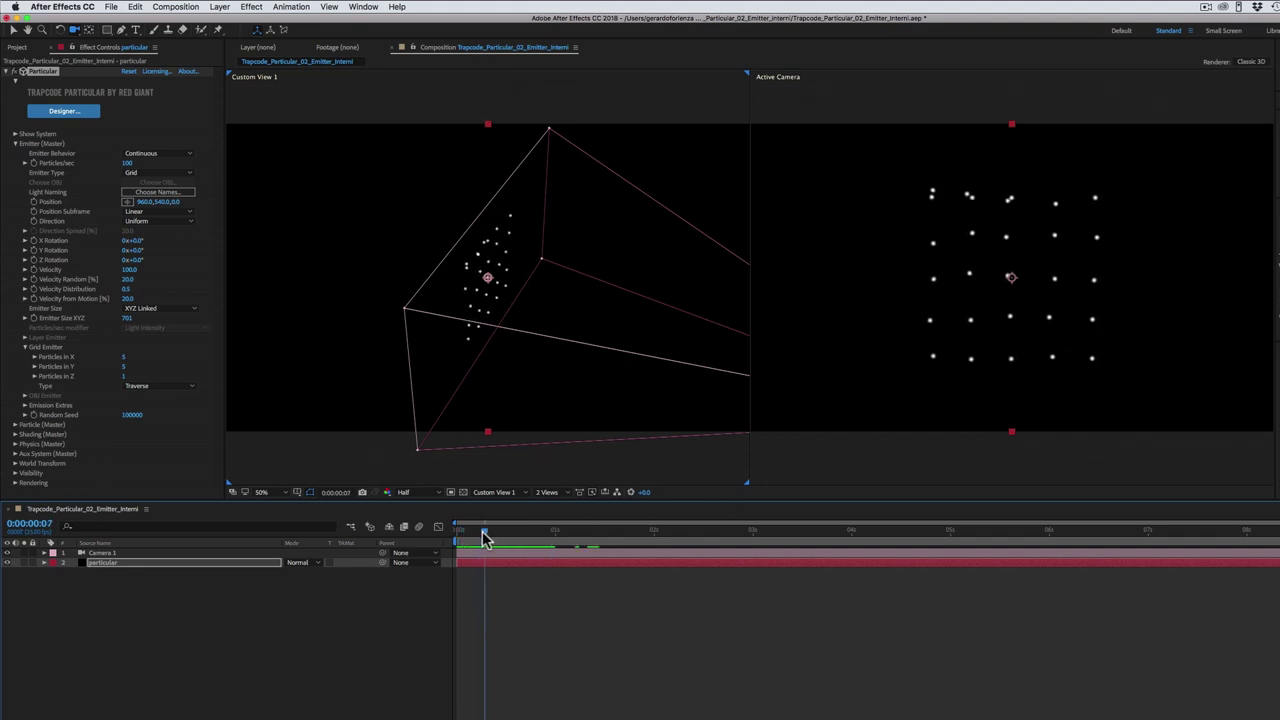
Try Particles/sec at 20, then 120, rewinding the timeline to preview each rate.
click(130, 164)
text(20)
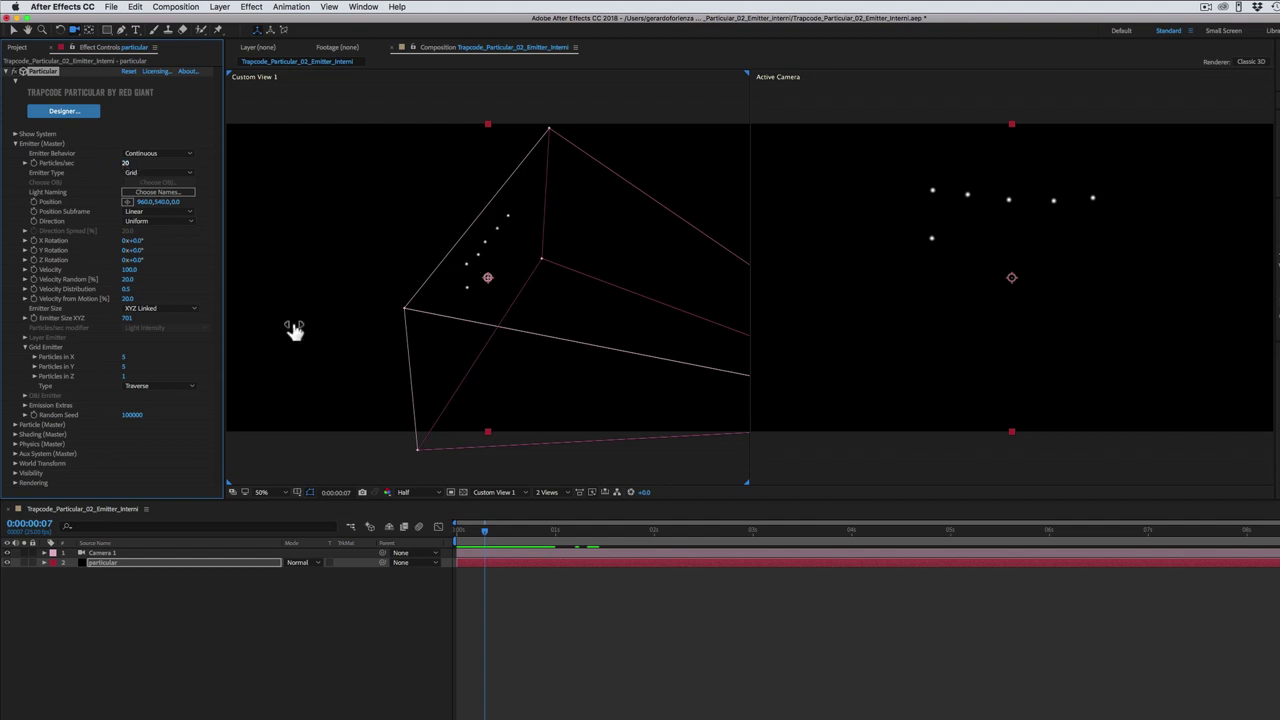
mouse_move(486, 531)
mouse_down()
mouse_move(479, 541)
mouse_move(648, 550)
mouse_up()
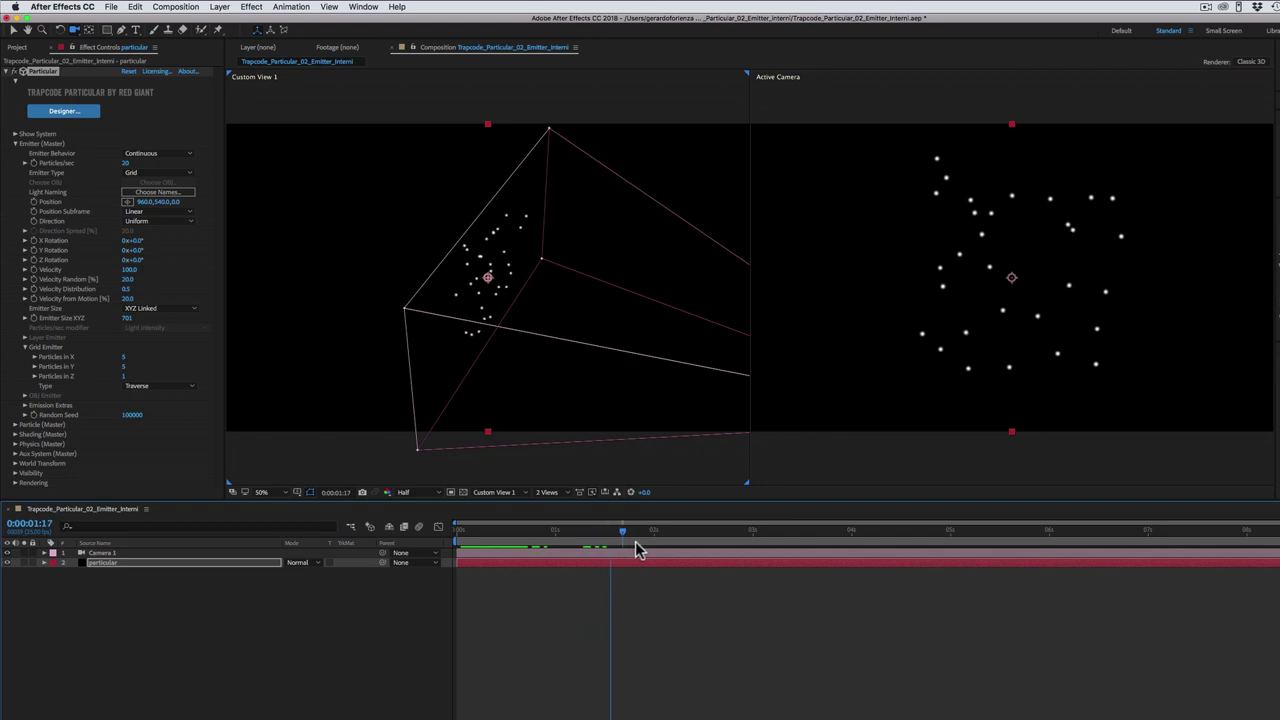
click(126, 162)
text(120)
key(Return)
drag(488, 540, 686, 555)
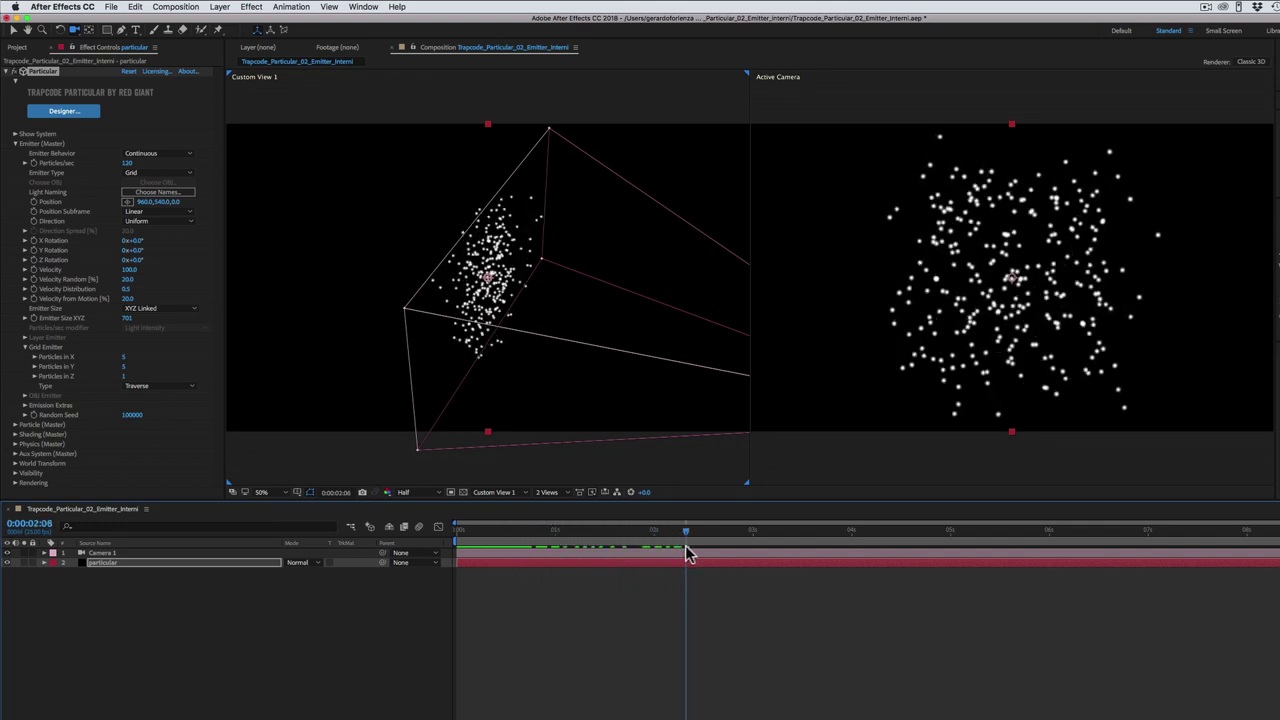
Settle the particle rate on 100 particles per second.
click(127, 163)
text(0)
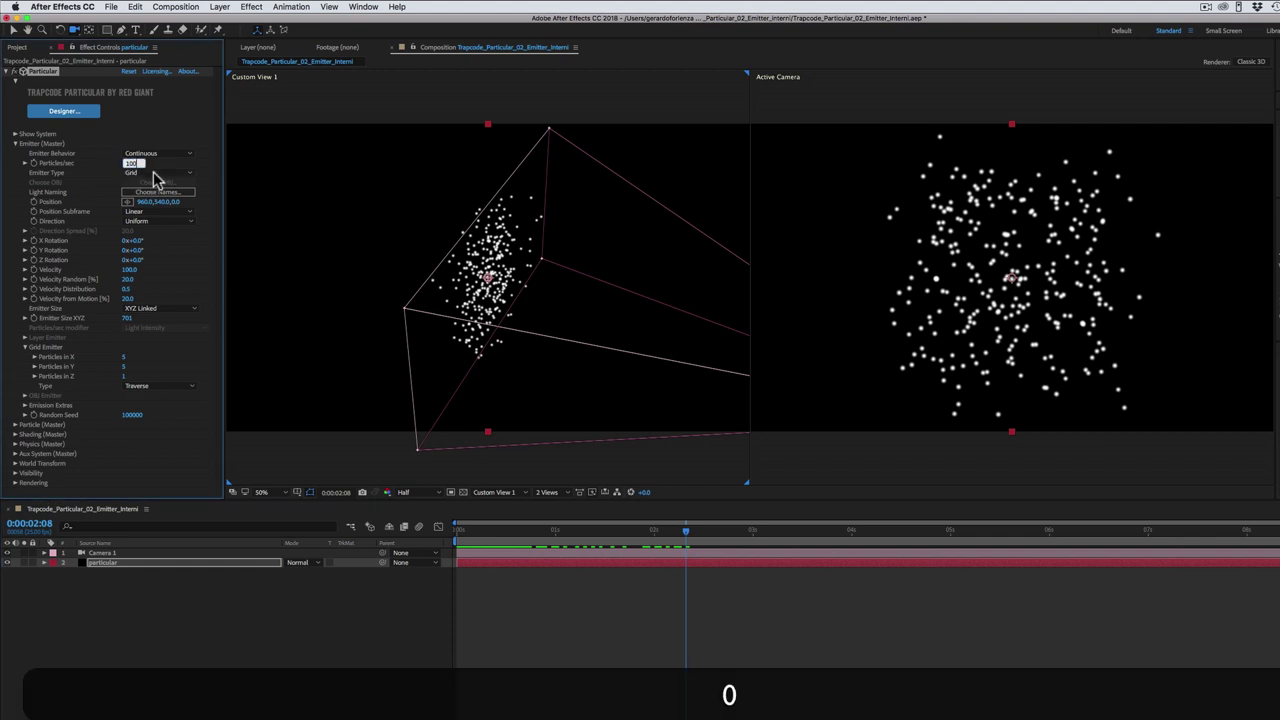
click(157, 170)
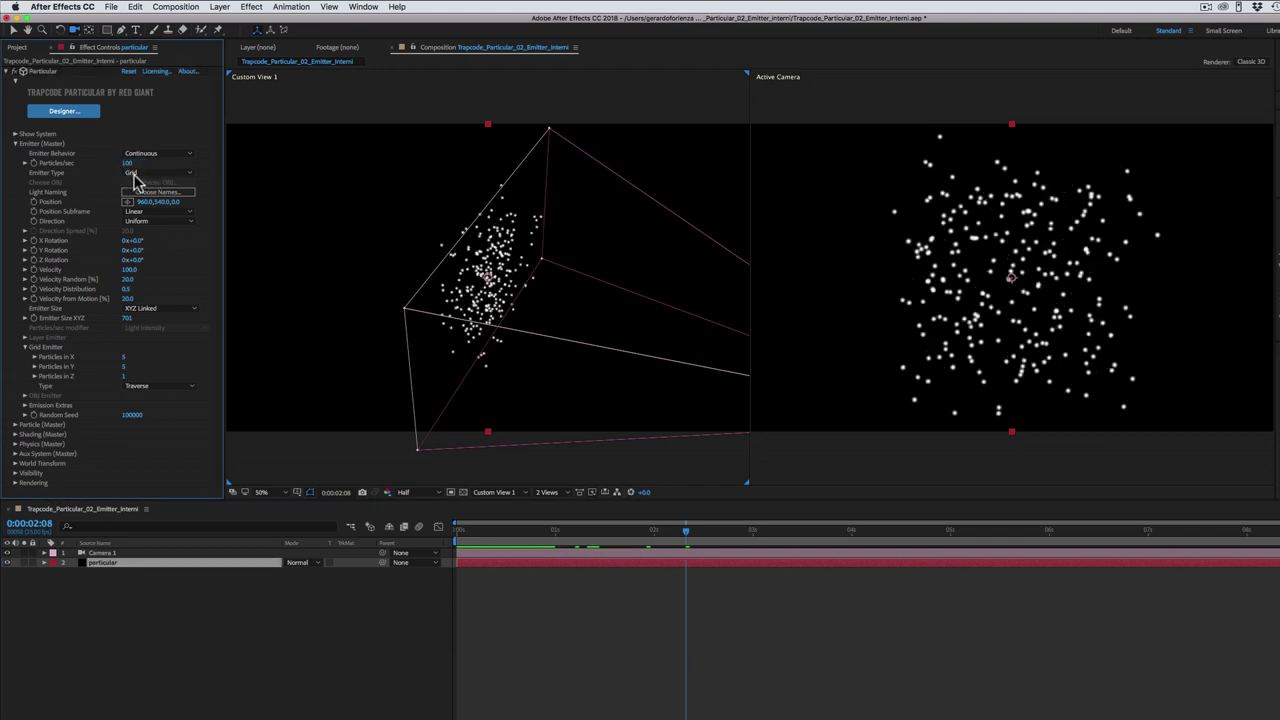
click(137, 173)
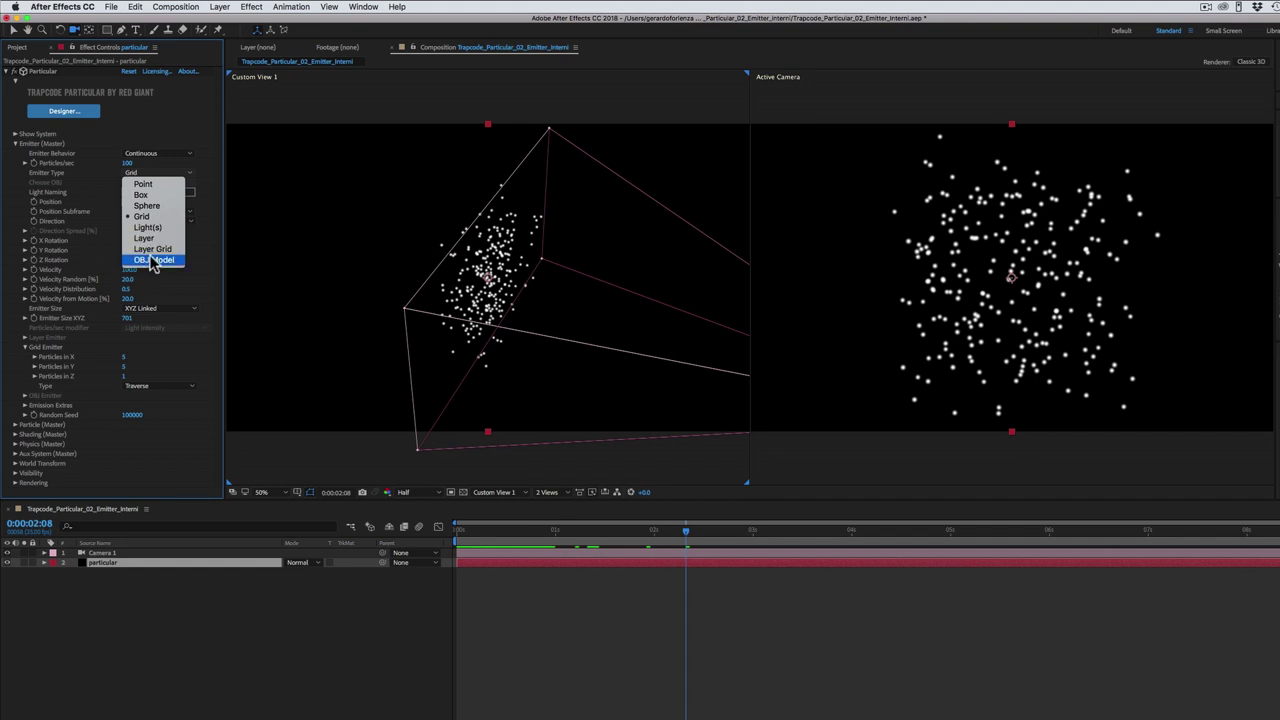
Change the Emitter Type from Grid to Point.
click(145, 187)
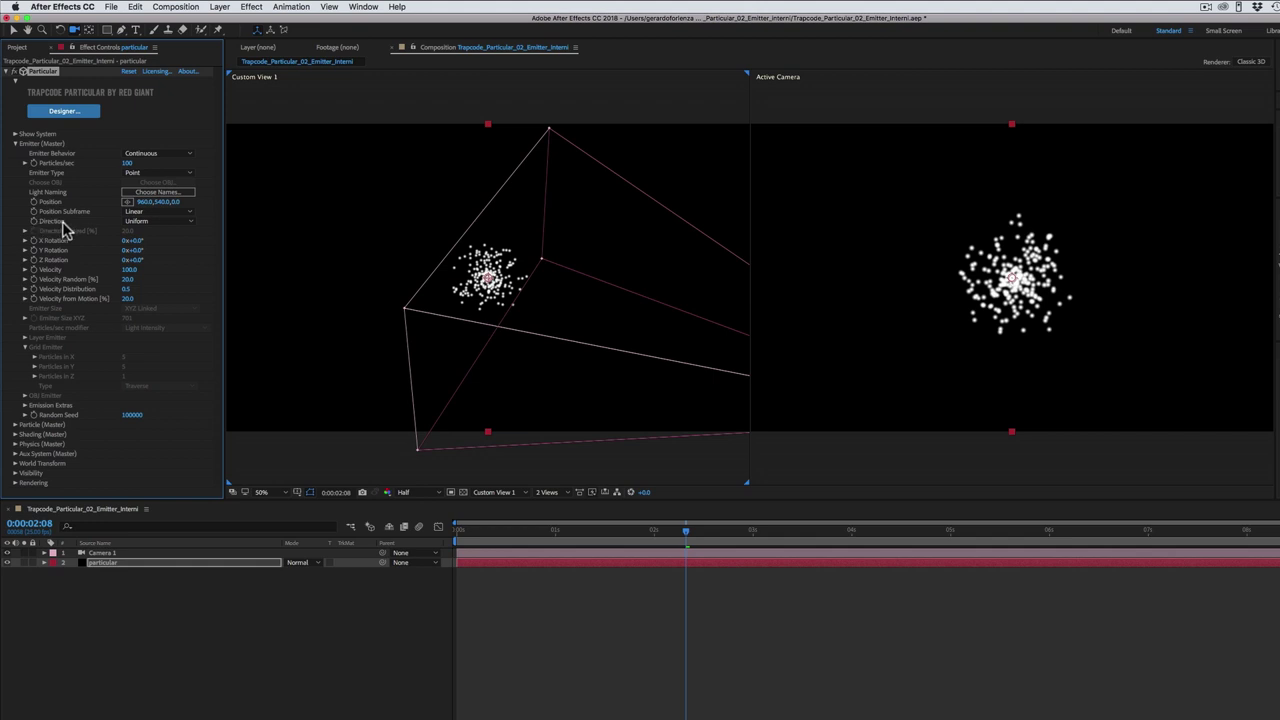
click(140, 222)
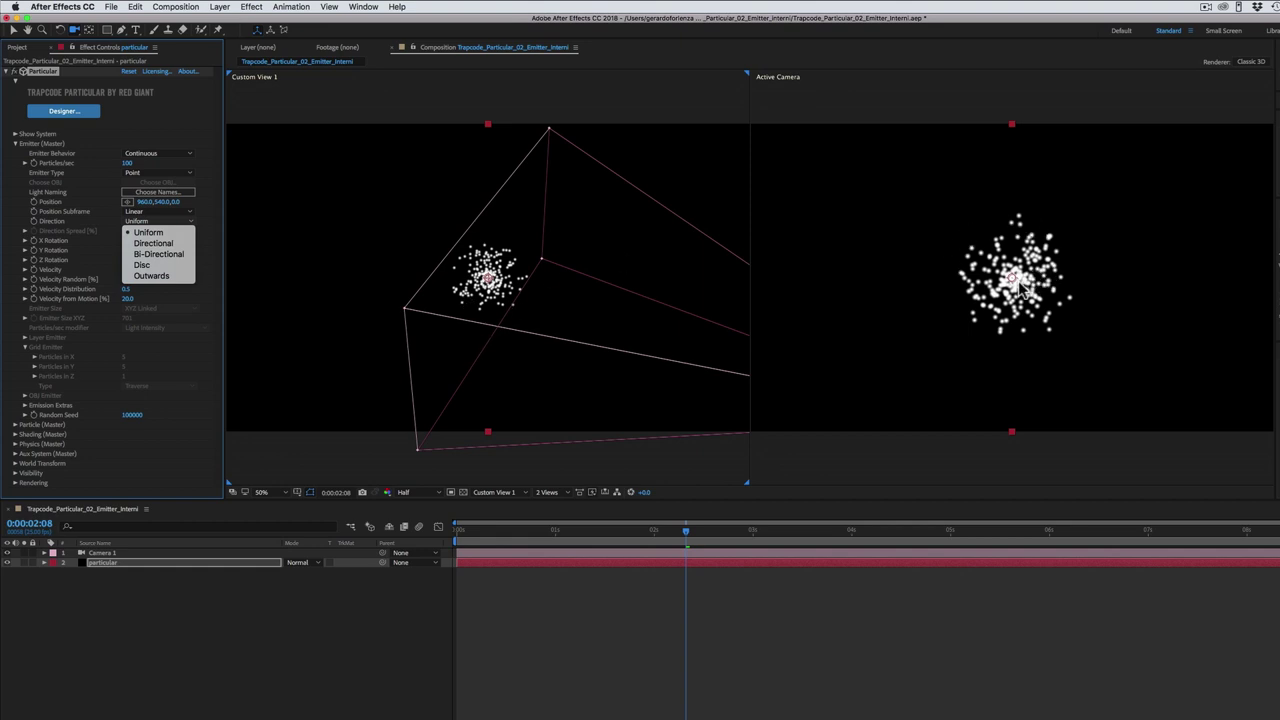
Set Direction to Directional and orbit Custom View 1 to preview the one-way stream.
click(153, 243)
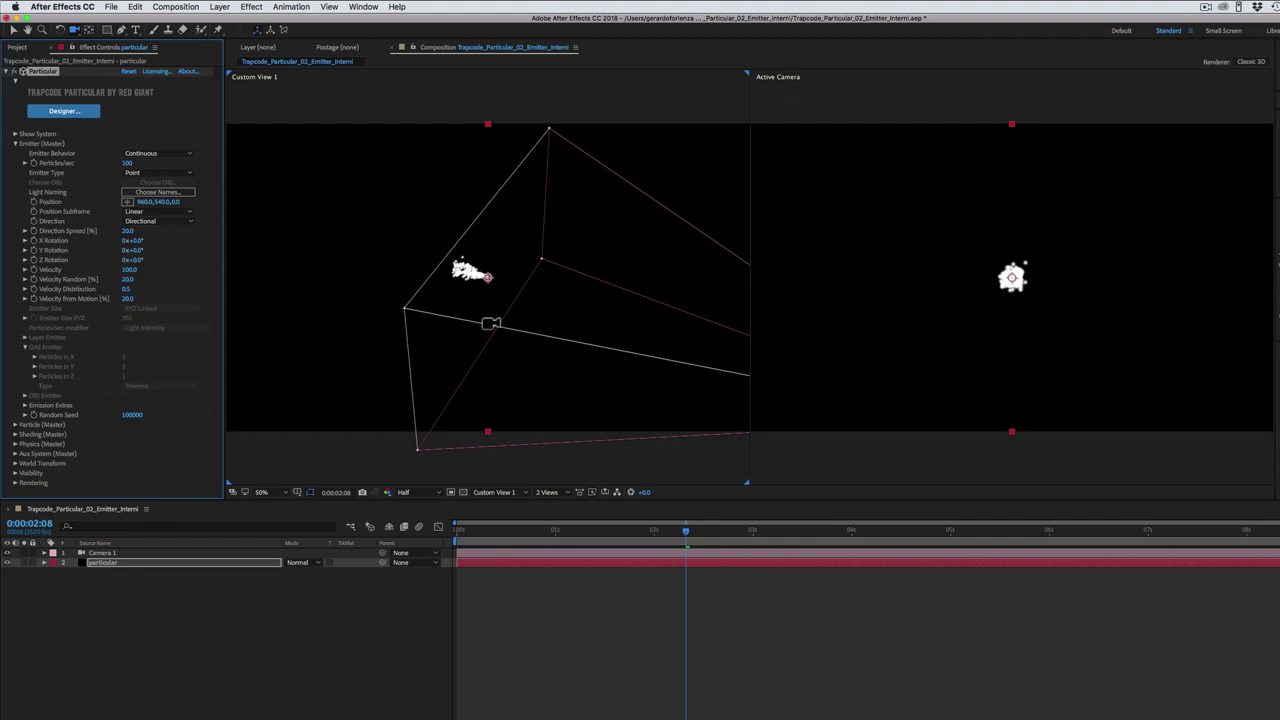
mouse_move(486, 323)
mouse_down()
mouse_move(510, 307)
mouse_move(476, 336)
mouse_up()
drag(562, 531, 778, 546)
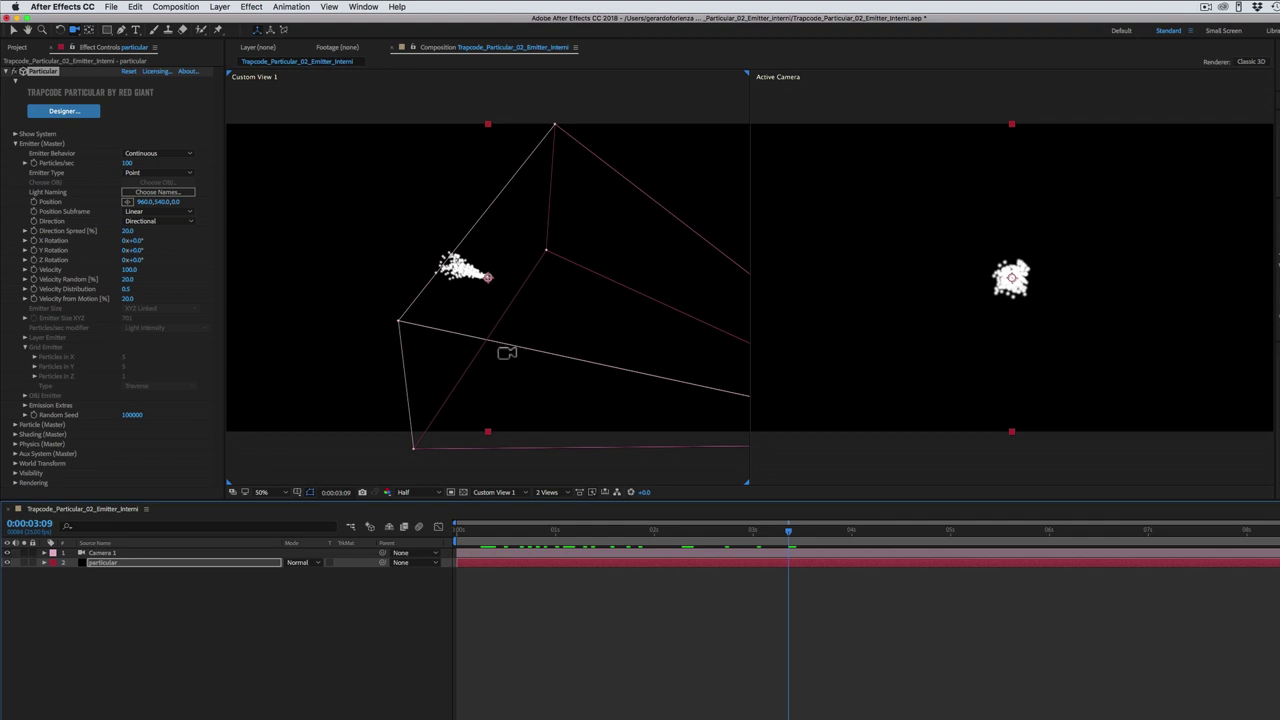
drag(772, 531, 745, 531)
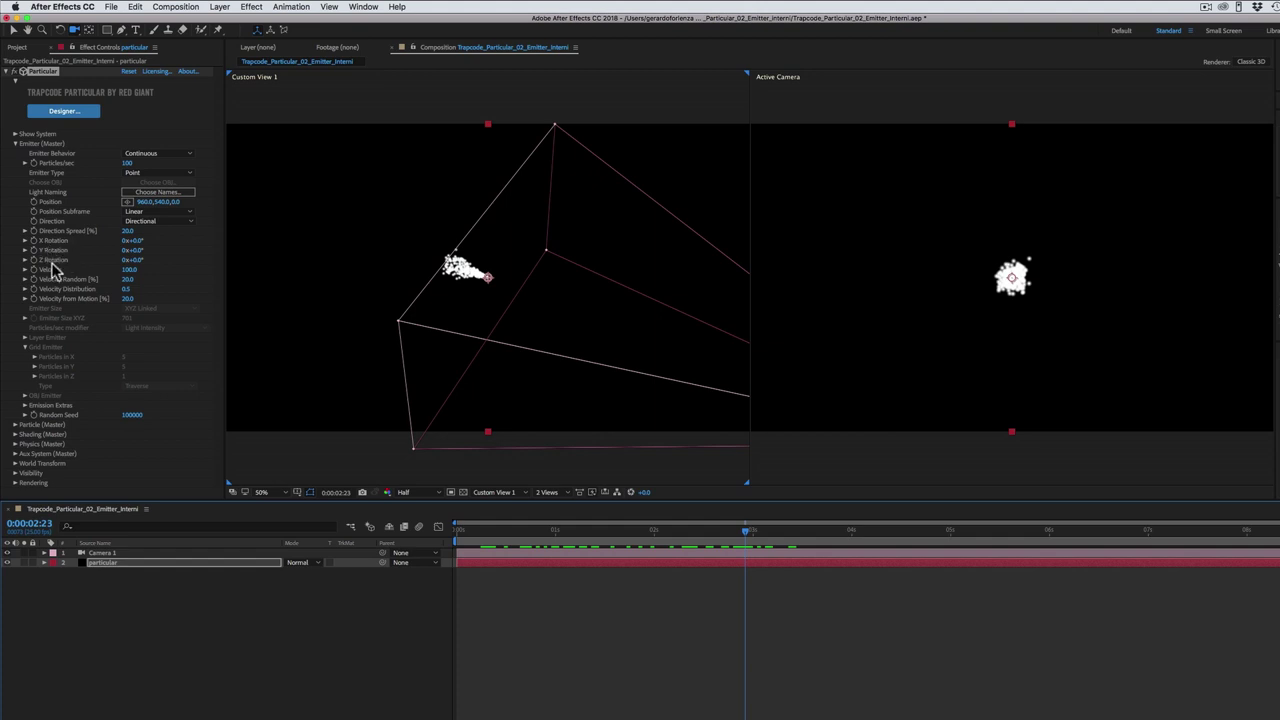
Test and undo X and Y rotations, then turn the stream sideways to 57° Y Rotation and play it.
click(140, 241)
mouse_move(140, 243)
mouse_down()
mouse_move(178, 232)
mouse_move(91, 231)
mouse_move(162, 232)
mouse_up()
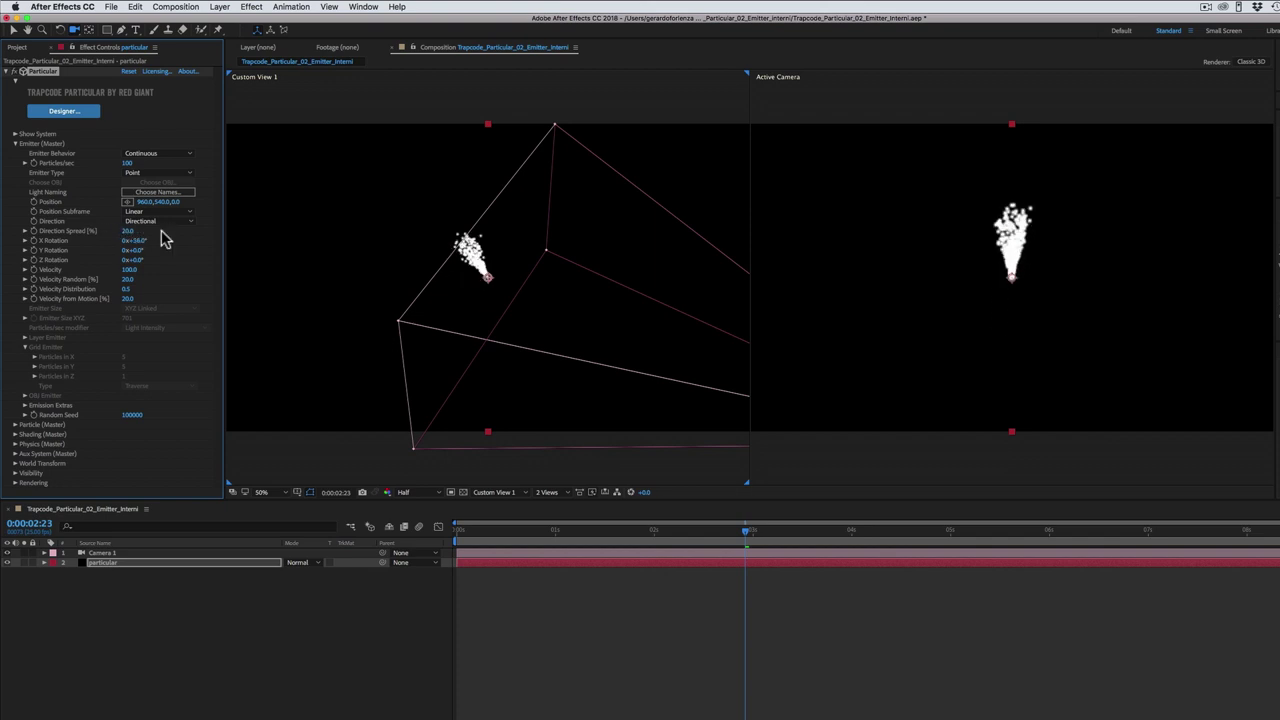
key(super+z)
mouse_move(137, 250)
mouse_down()
mouse_move(169, 244)
mouse_move(85, 250)
mouse_move(207, 253)
mouse_up()
key(super+z)
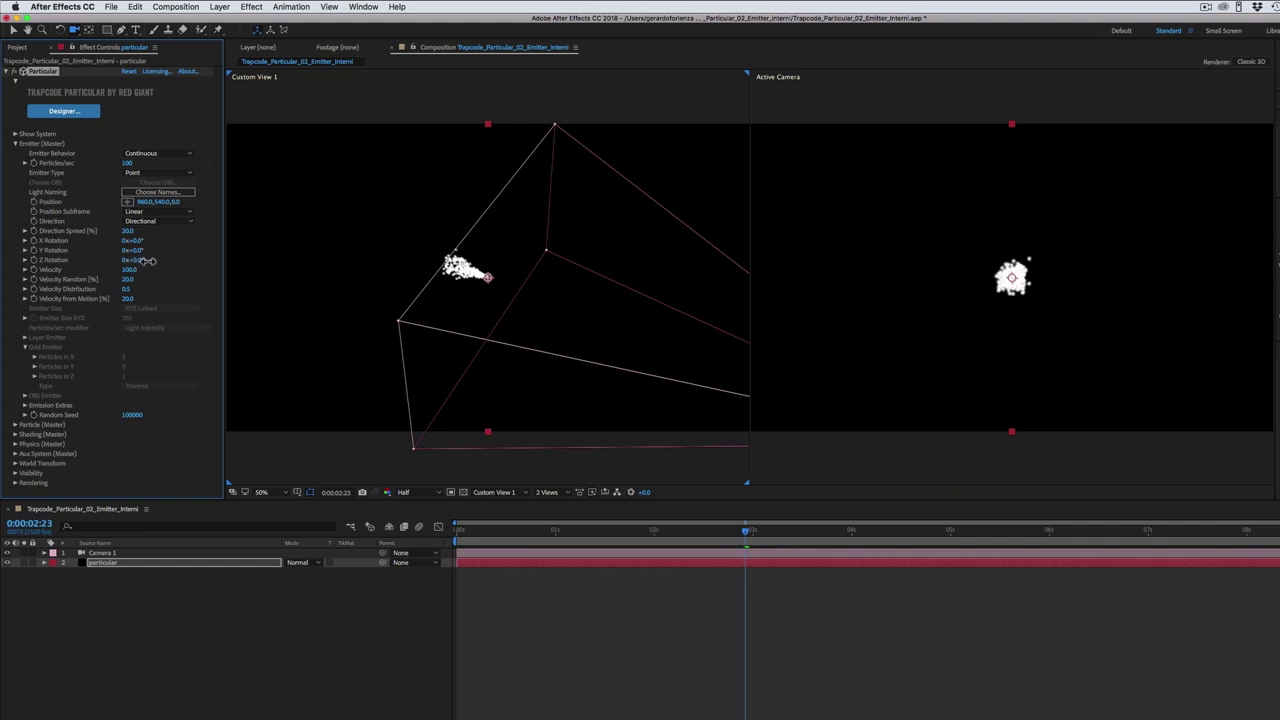
key(super+z)
drag(140, 251, 186, 246)
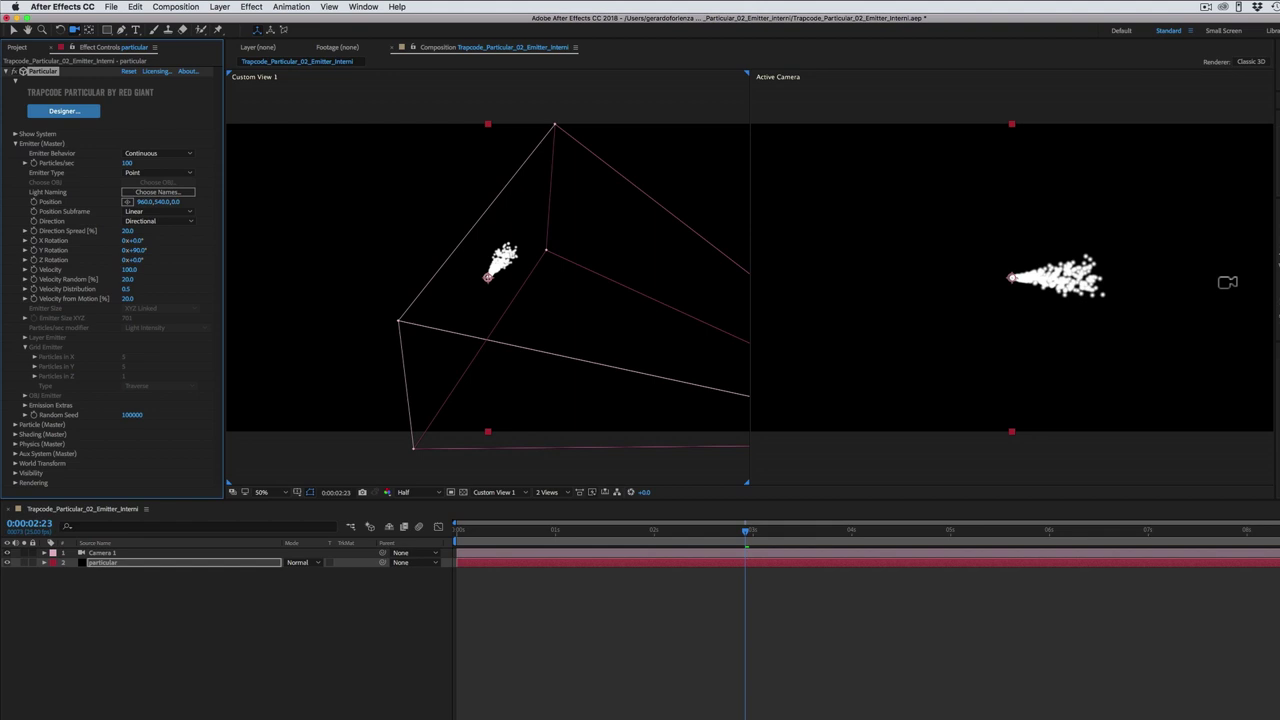
drag(729, 531, 665, 531)
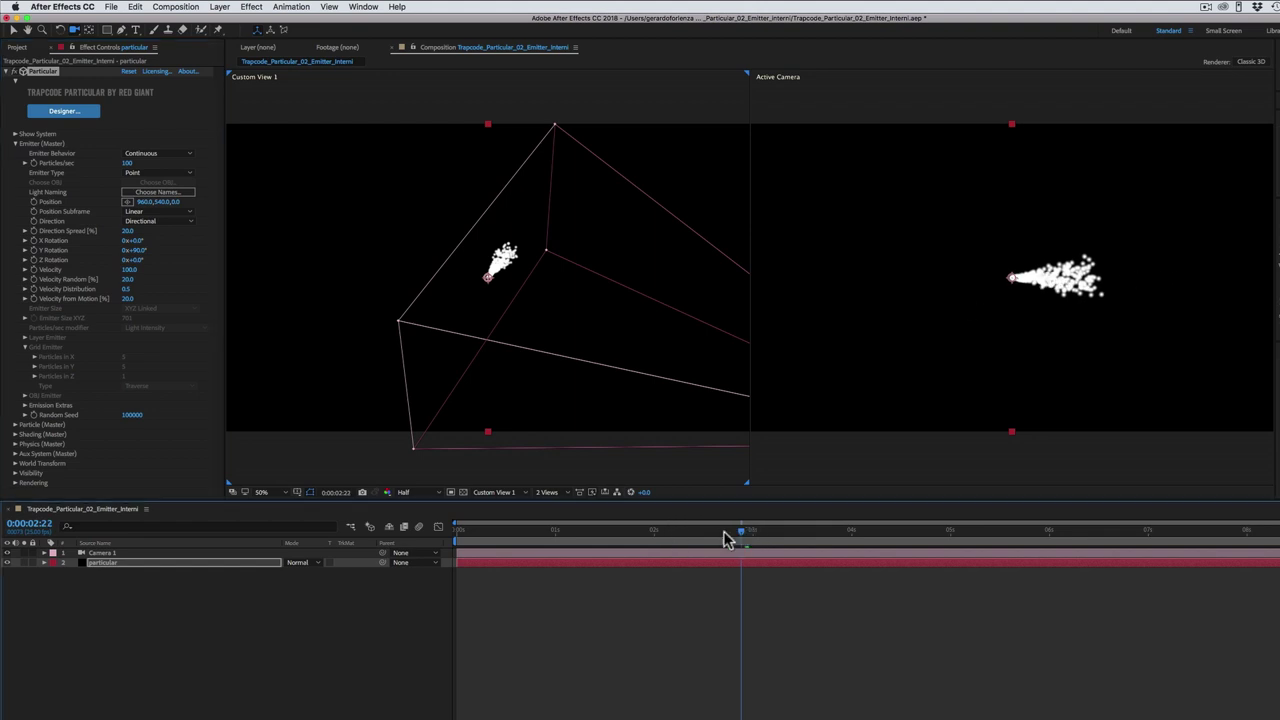
key(space)
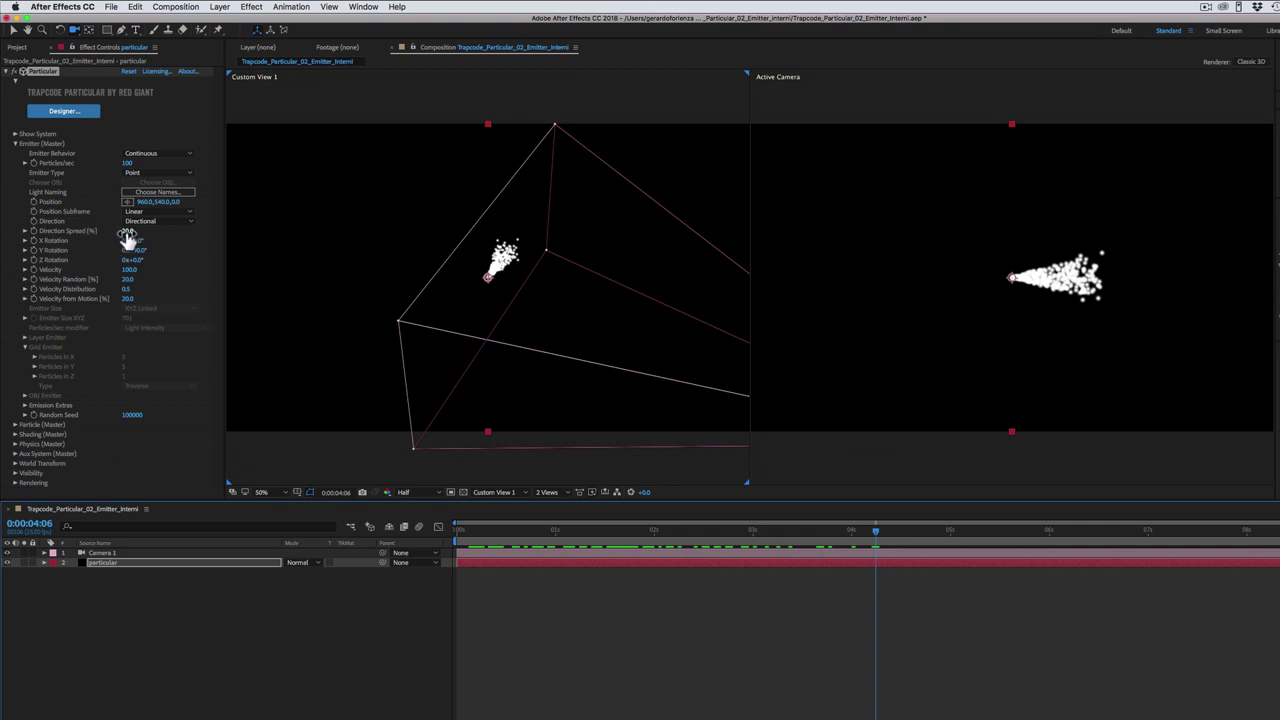
Tune Direction Spread to 20% and return Y Rotation to 0°, previewing the cone.
drag(127, 235, 105, 234)
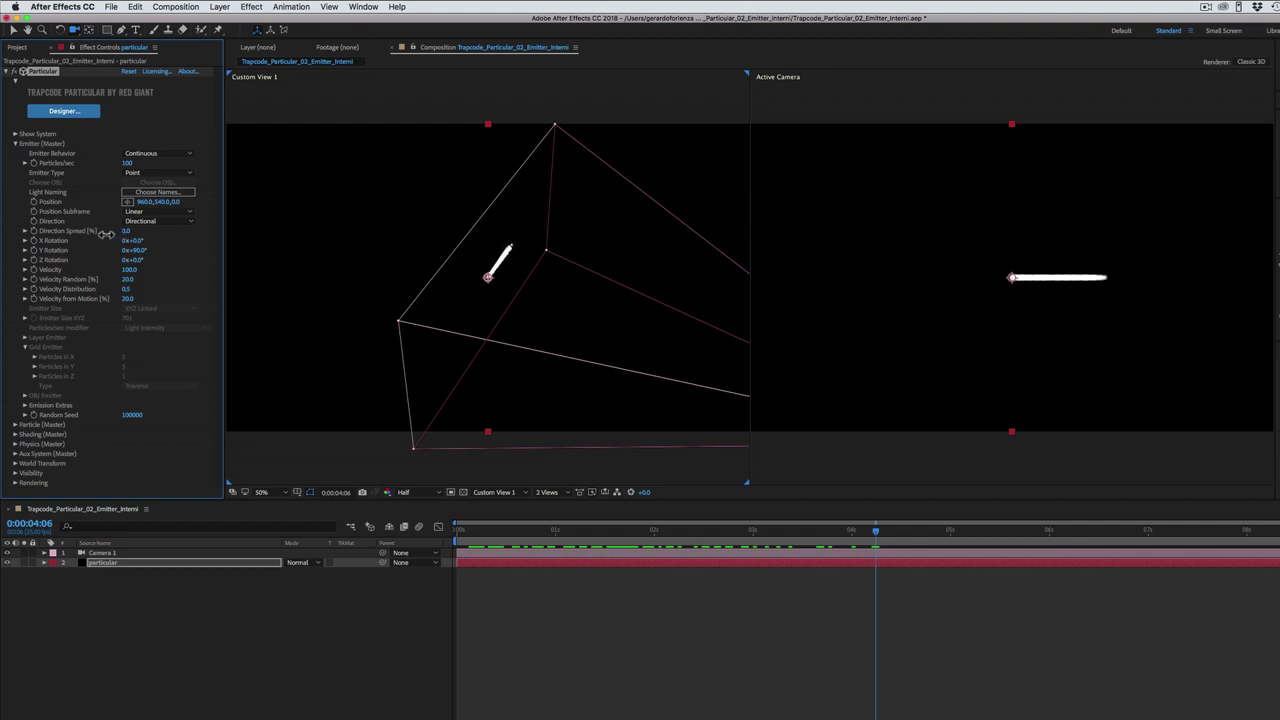
mouse_move(876, 532)
mouse_down()
mouse_move(483, 540)
mouse_move(840, 558)
mouse_up()
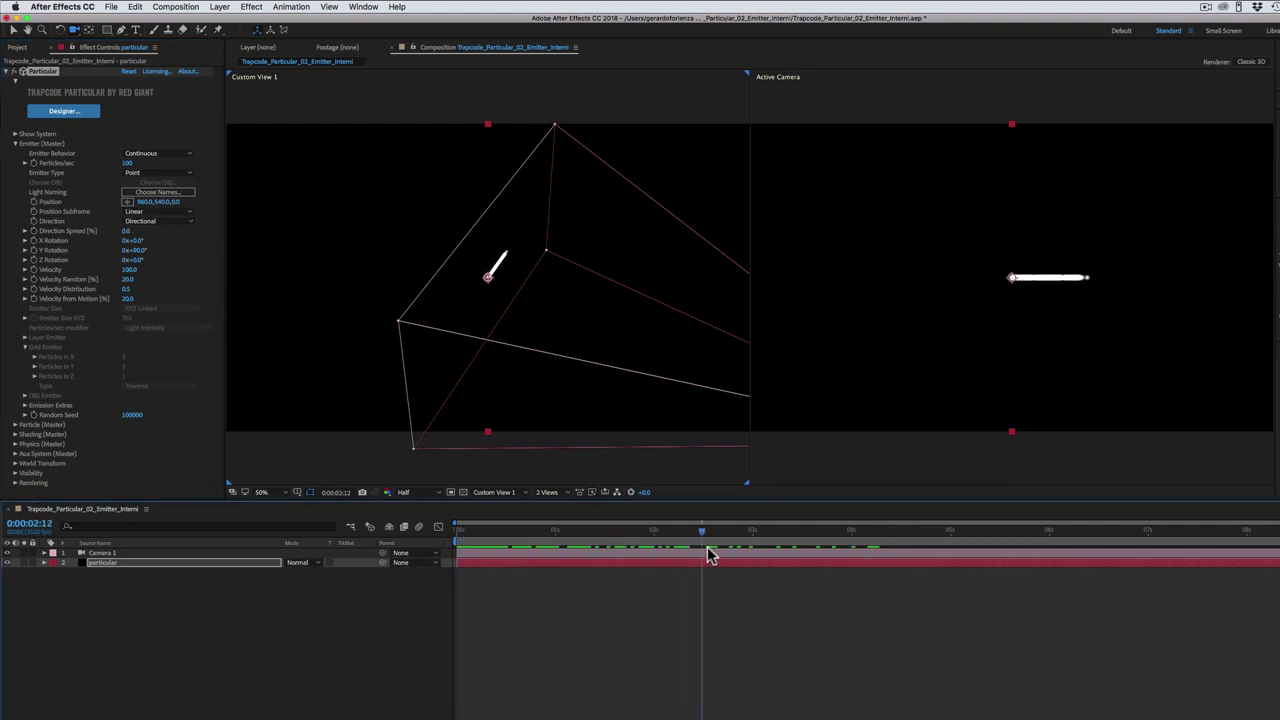
key(space)
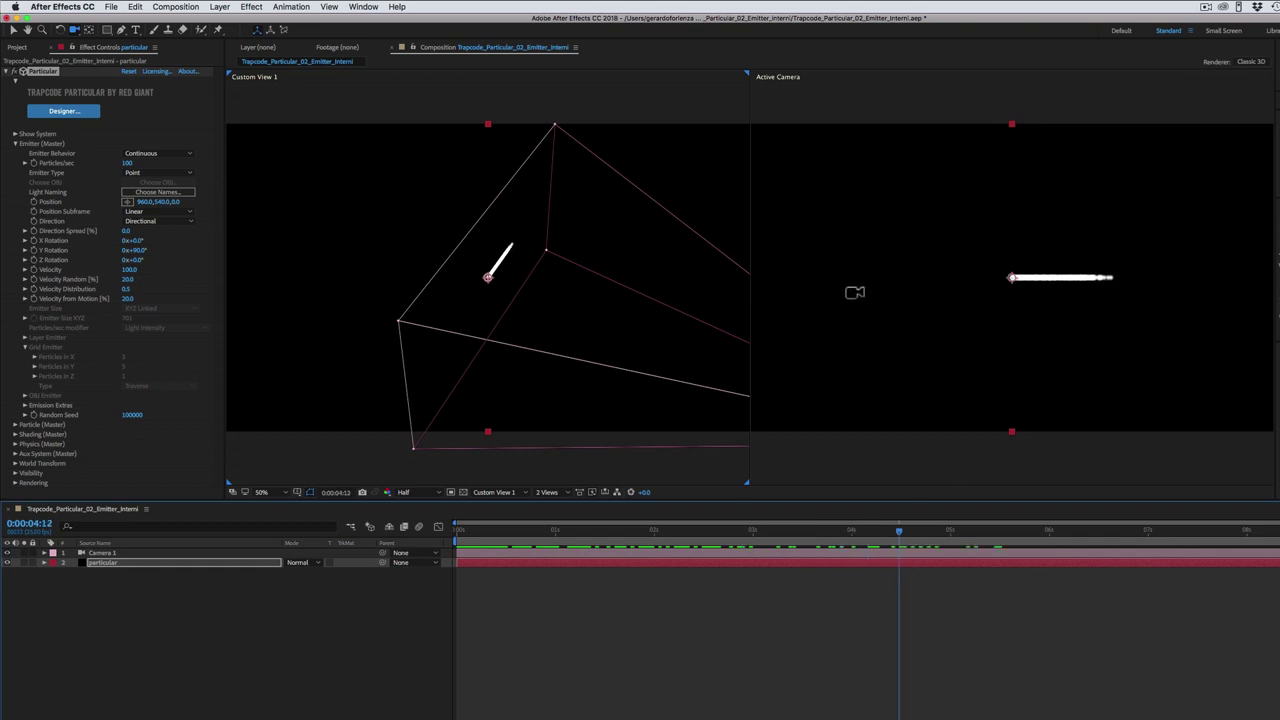
drag(126, 231, 143, 233)
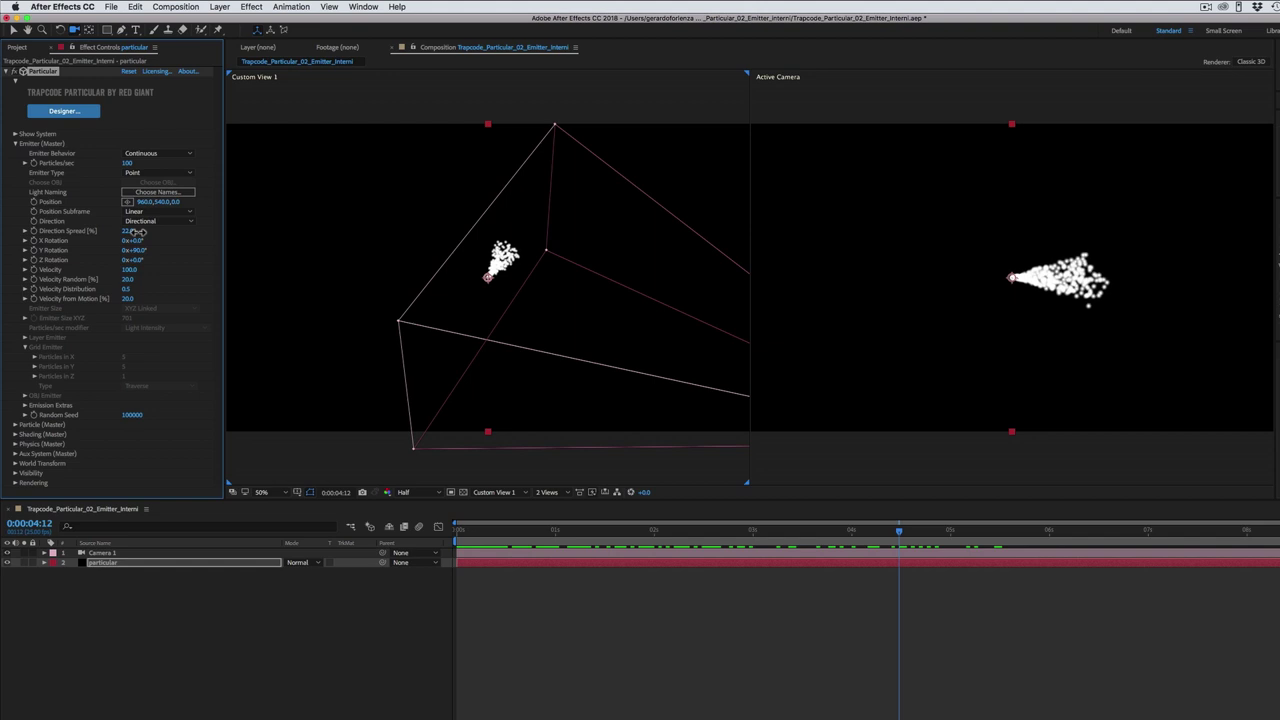
drag(143, 233, 199, 232)
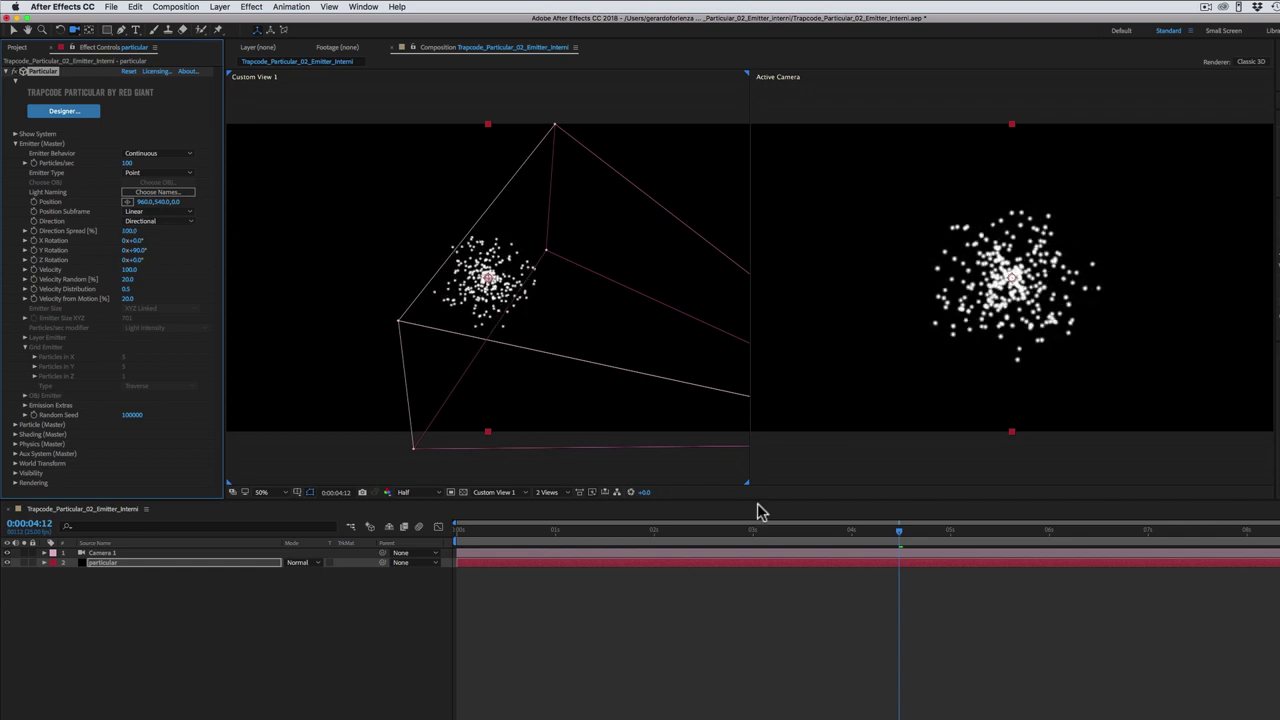
drag(905, 550, 838, 546)
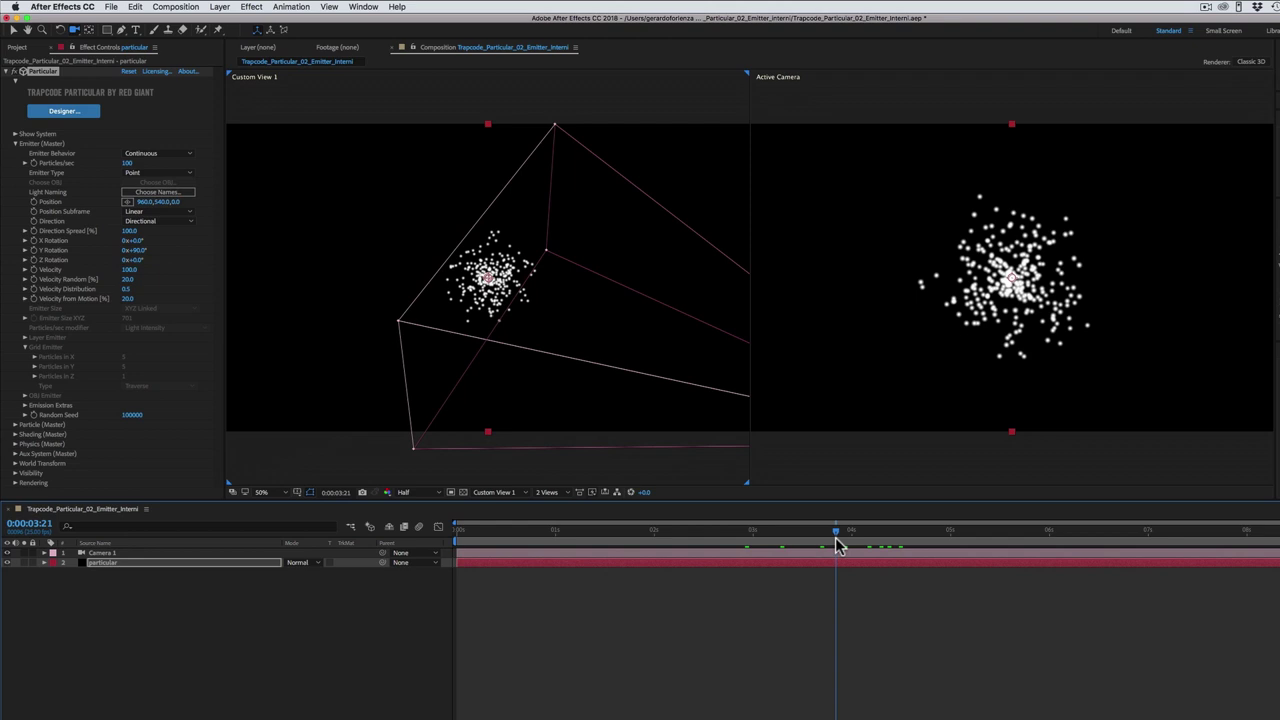
drag(128, 231, 91, 233)
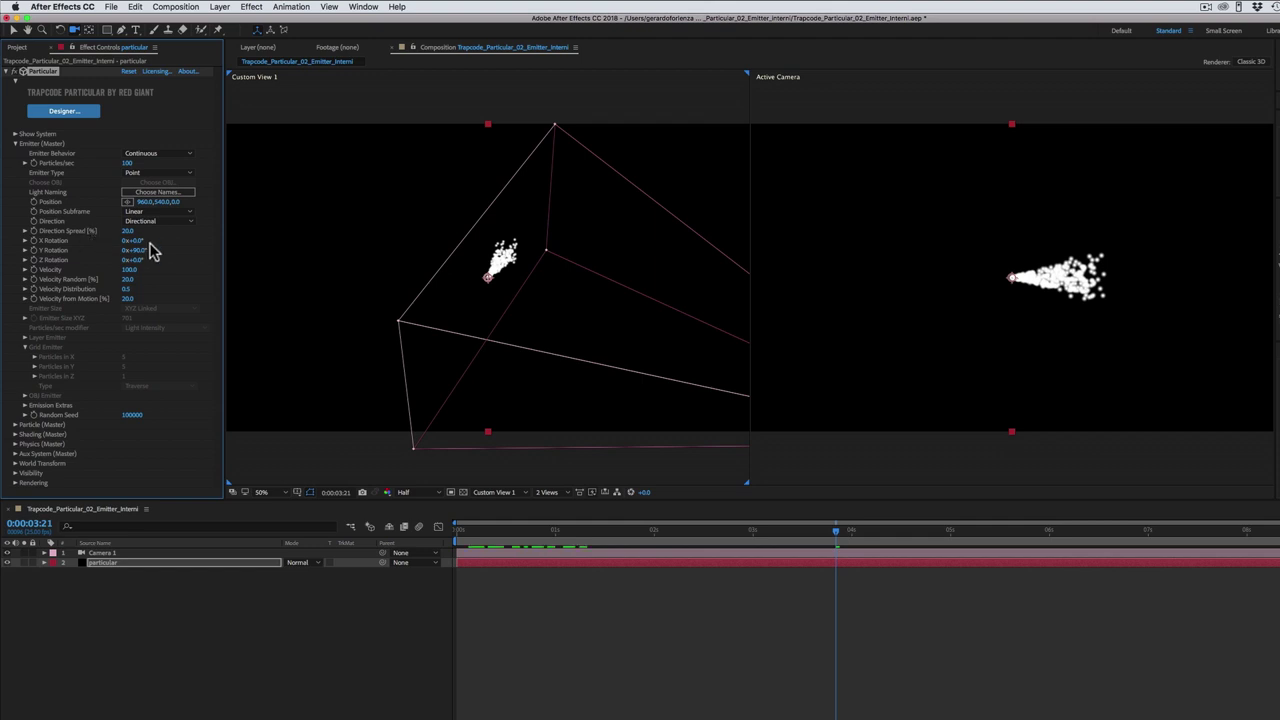
drag(140, 250, 96, 254)
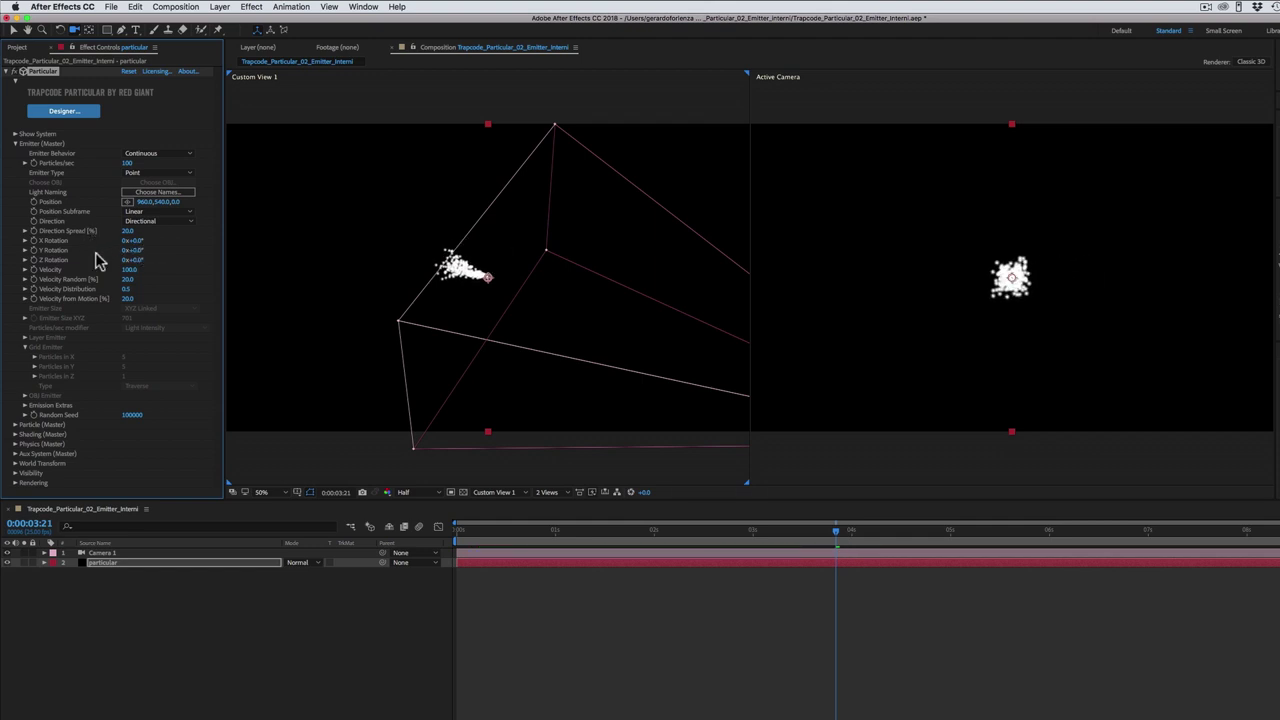
Set Direction to Bi-Directional and rewind to the composition start.
click(155, 224)
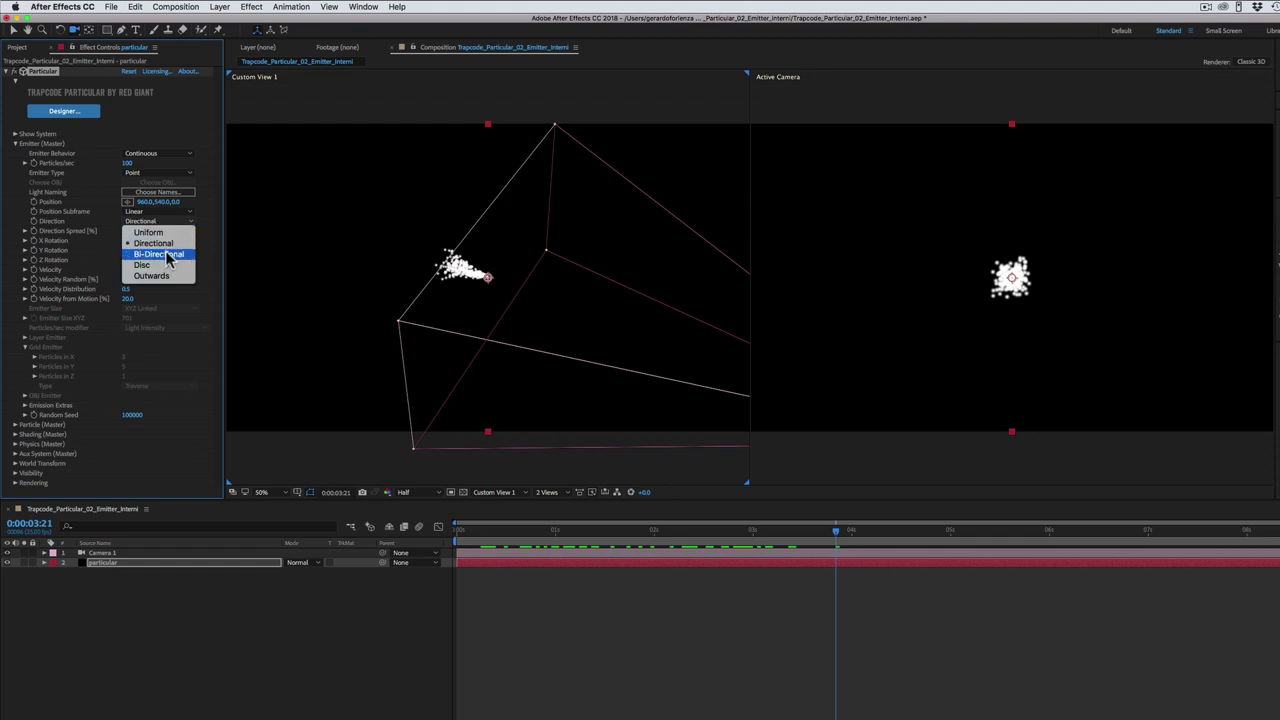
click(161, 256)
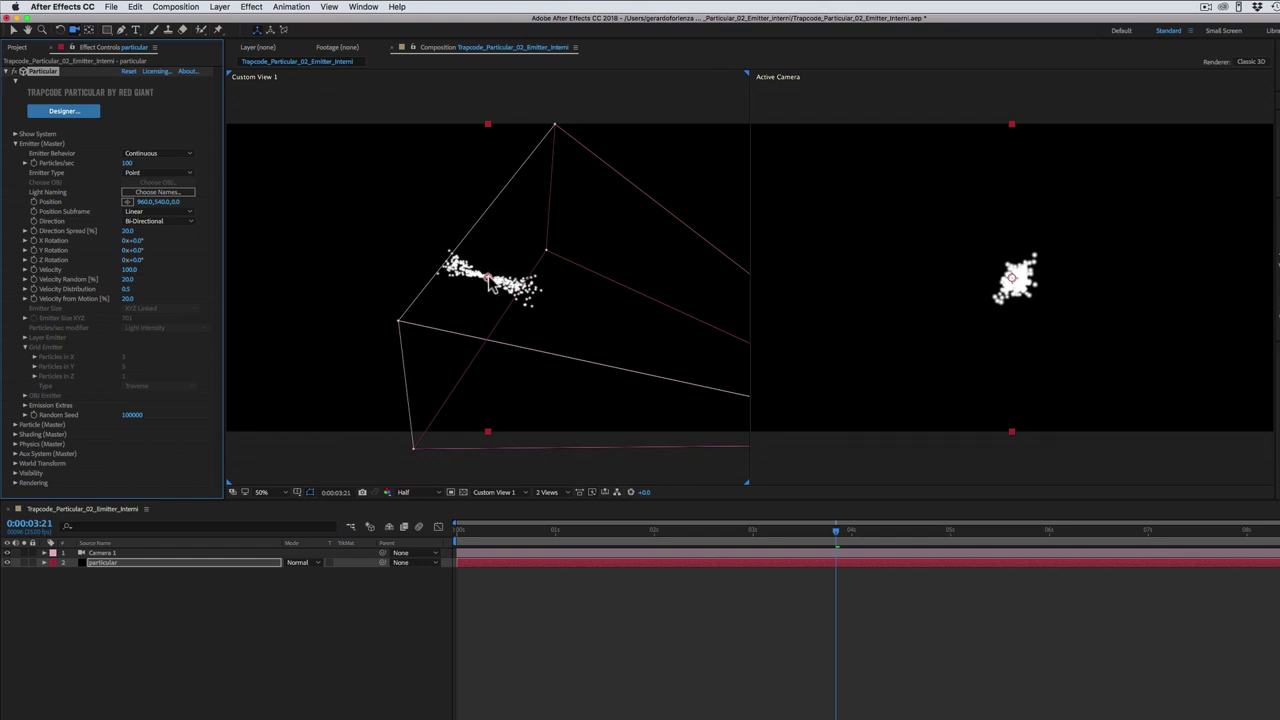
mouse_move(813, 533)
mouse_down()
mouse_move(466, 533)
mouse_move(855, 563)
mouse_up()
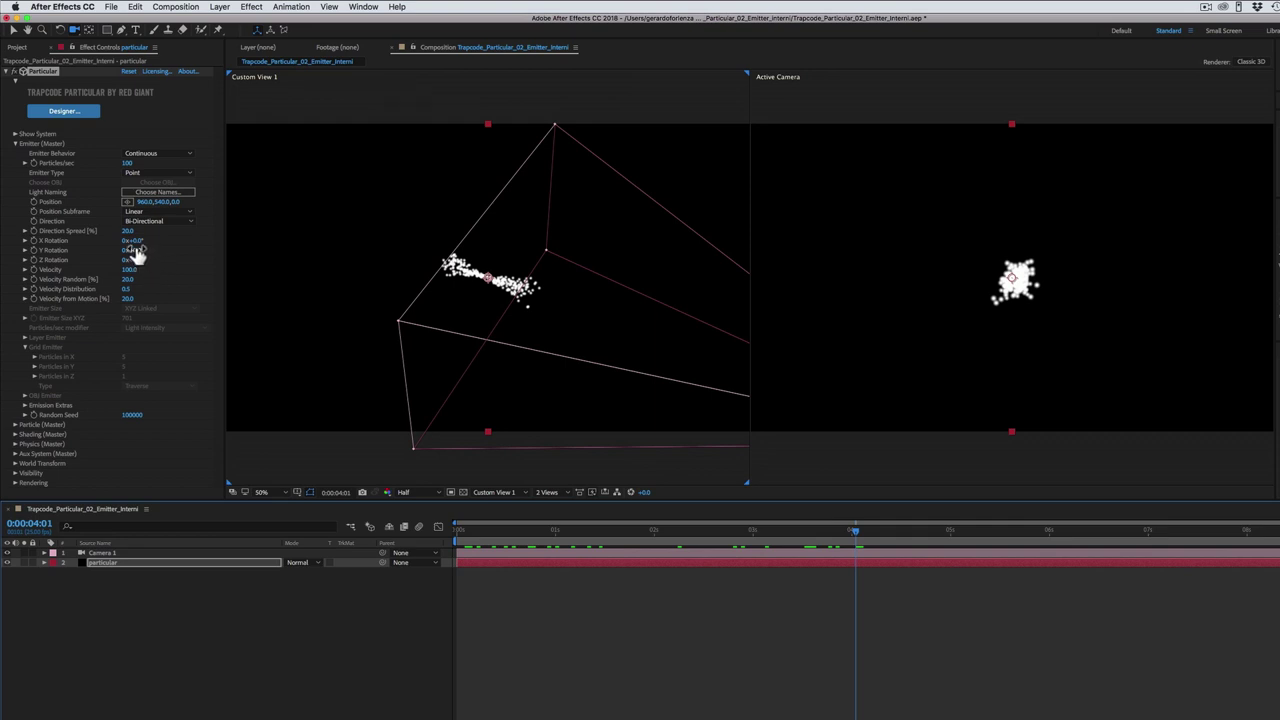
Test X and Y Rotation on the stream, undoing each to keep them at 0°.
drag(134, 241, 173, 235)
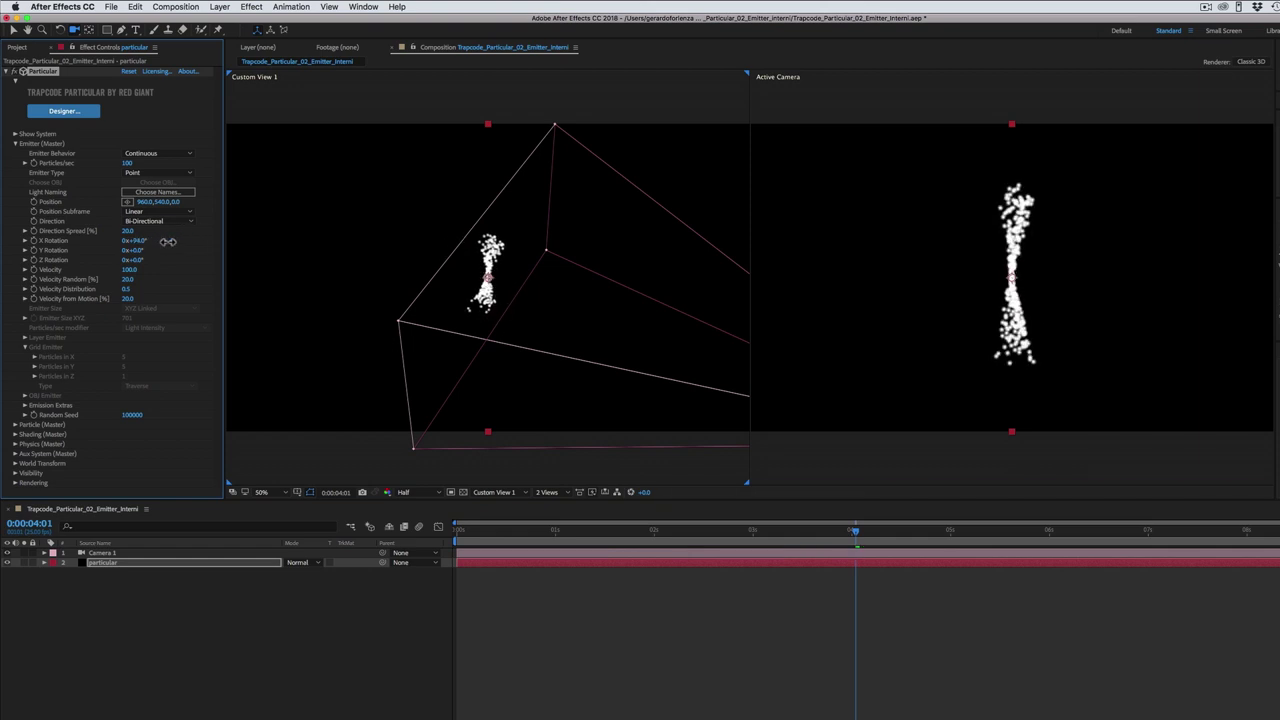
key(super+z)
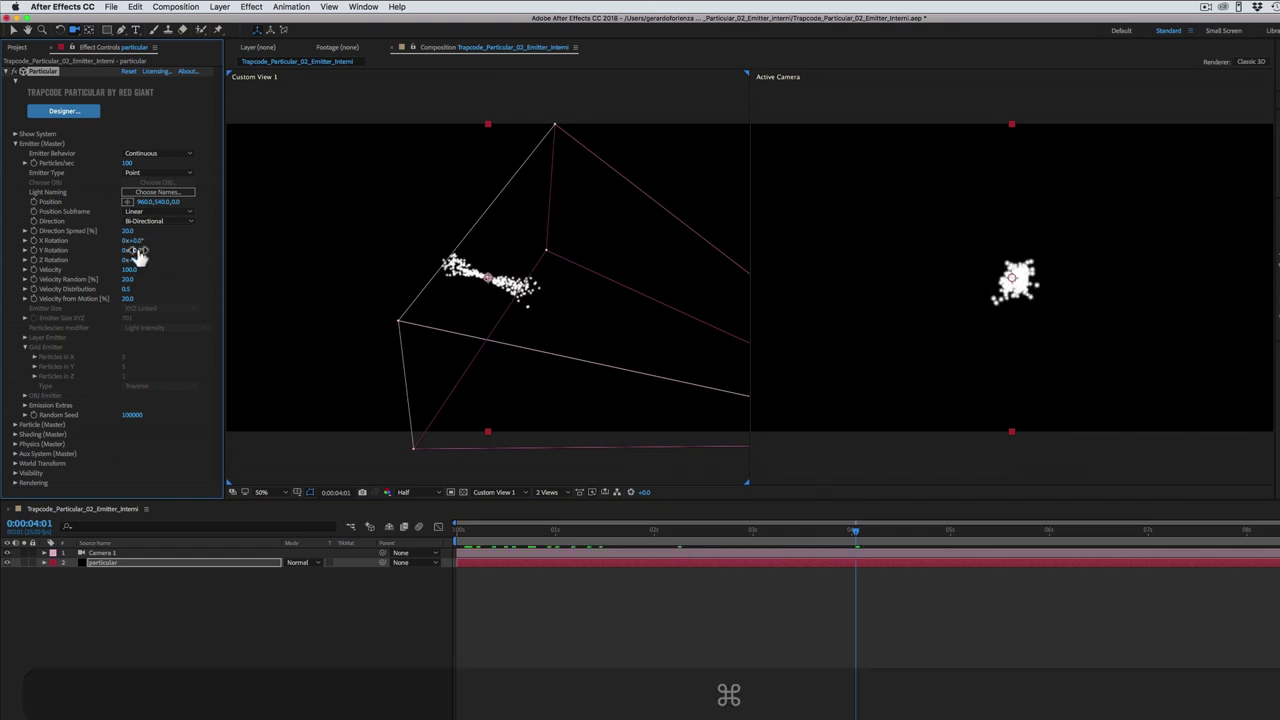
drag(134, 250, 186, 251)
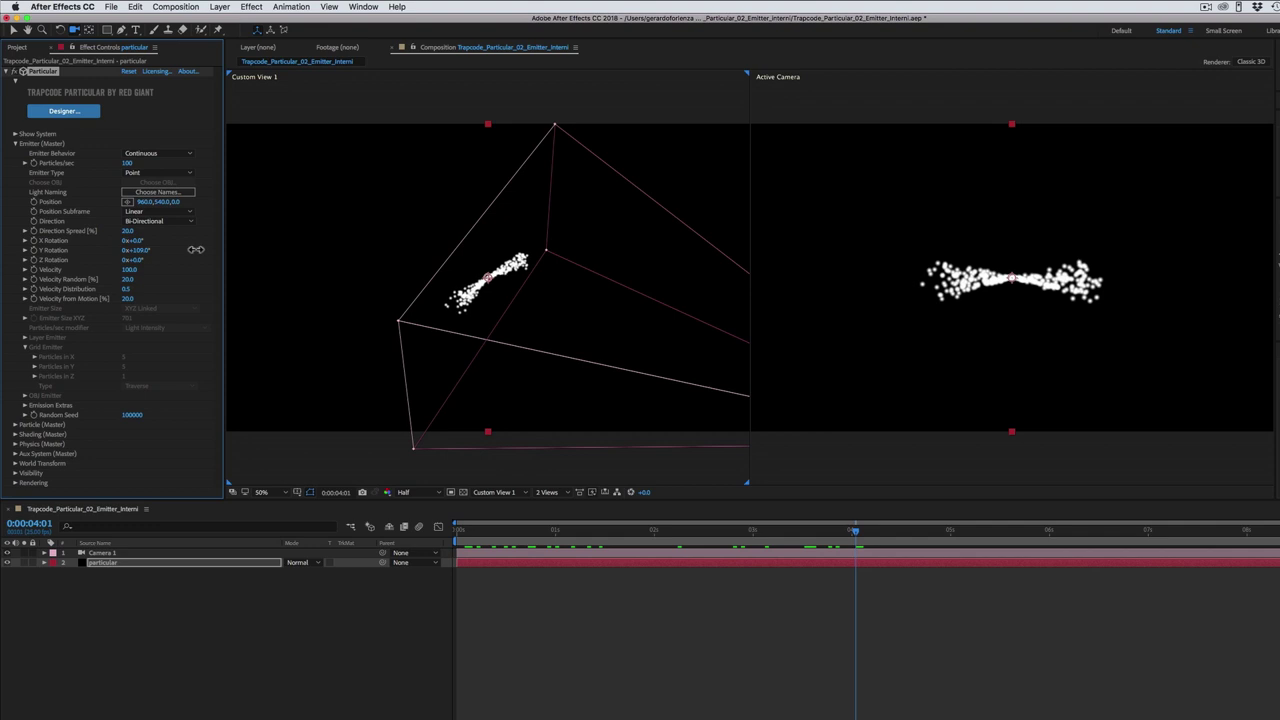
key(super+z)
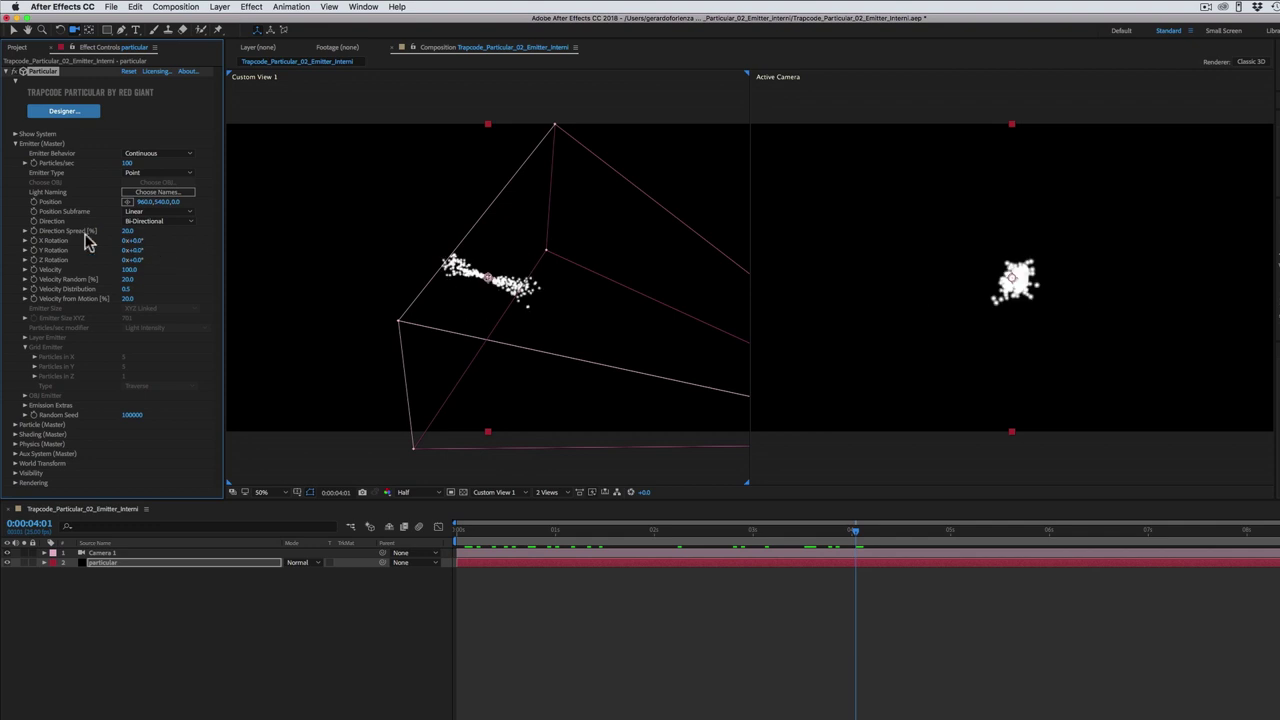
Set Direction to Disc and preview it side-on in Custom View 1.
click(142, 221)
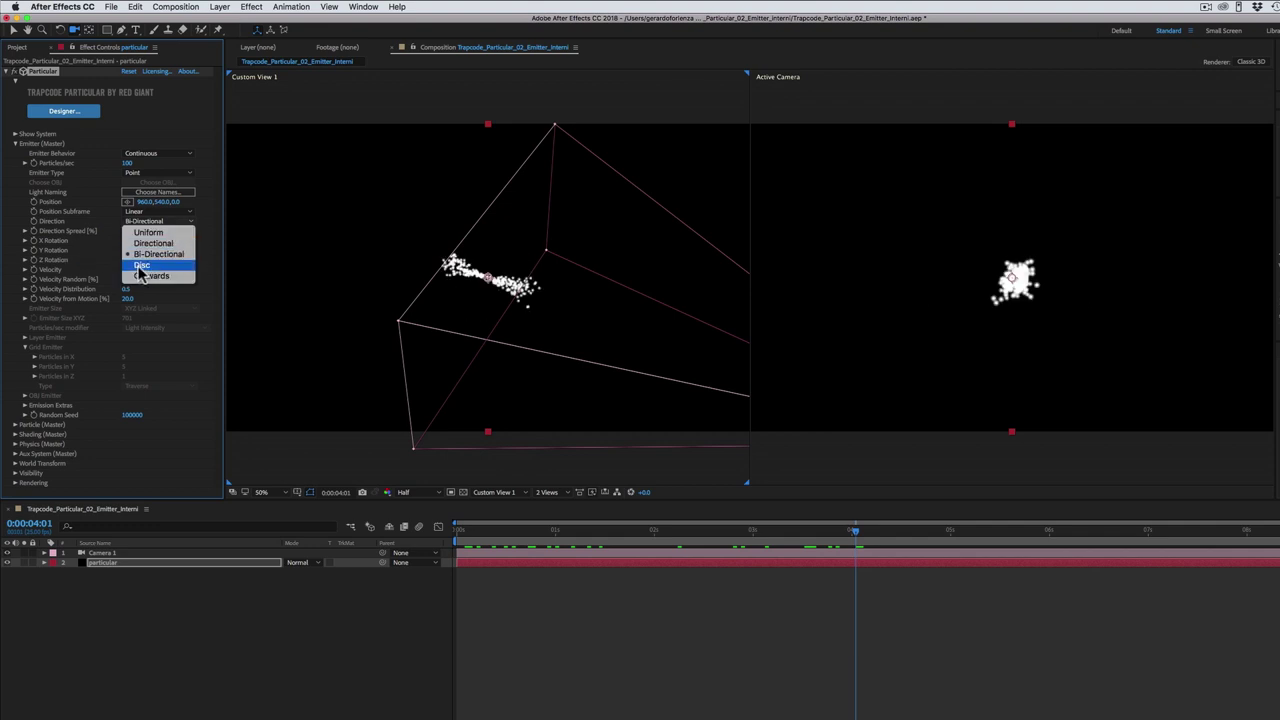
click(145, 266)
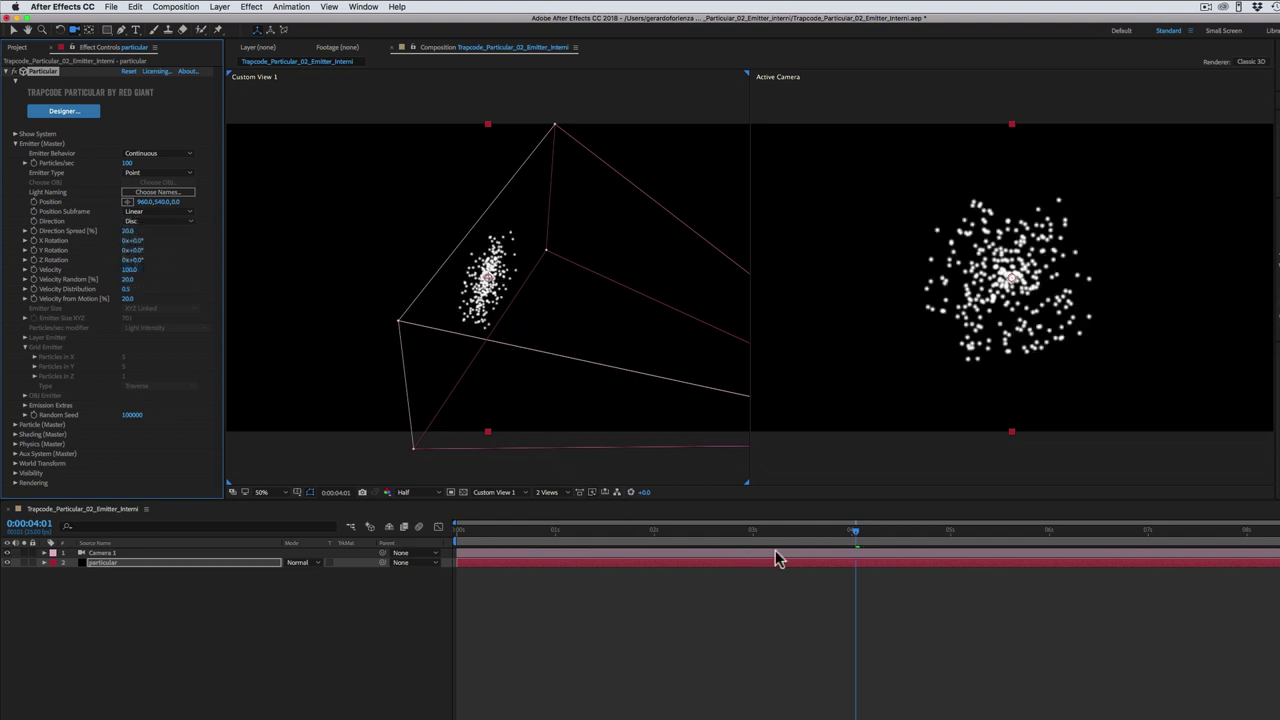
mouse_move(823, 537)
mouse_down()
mouse_move(595, 550)
mouse_move(678, 545)
mouse_up()
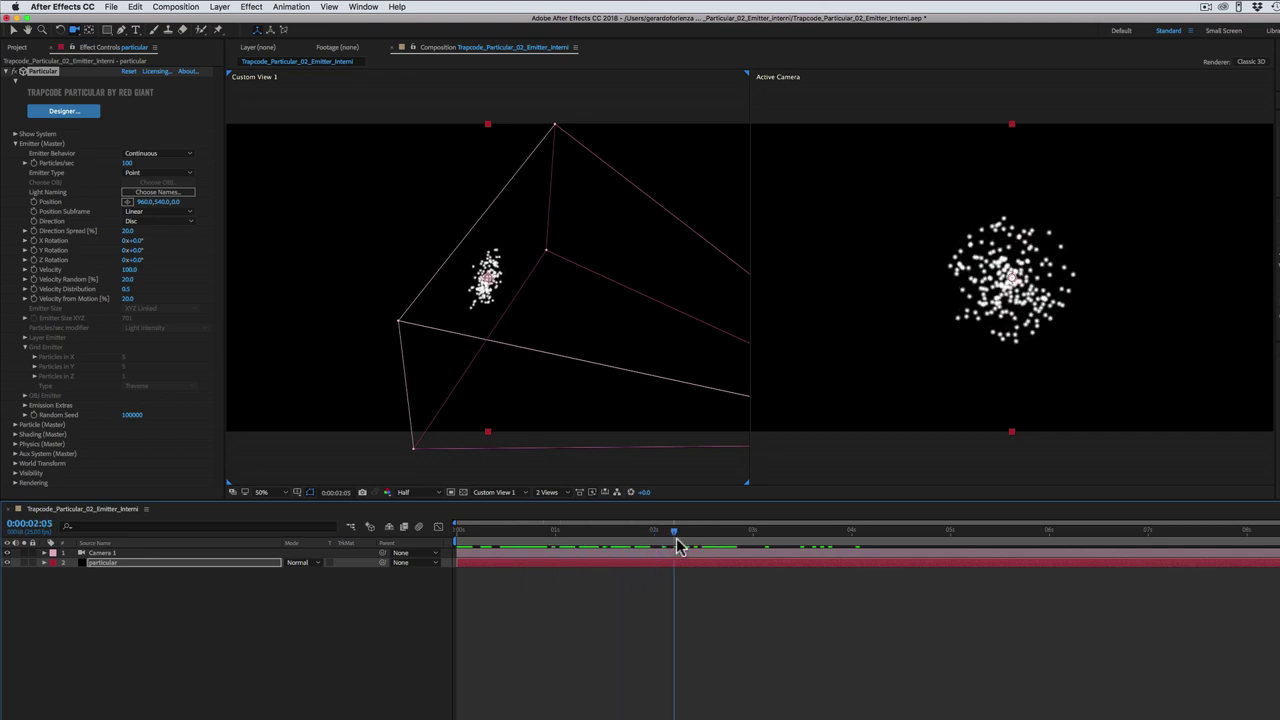
drag(500, 366, 517, 337)
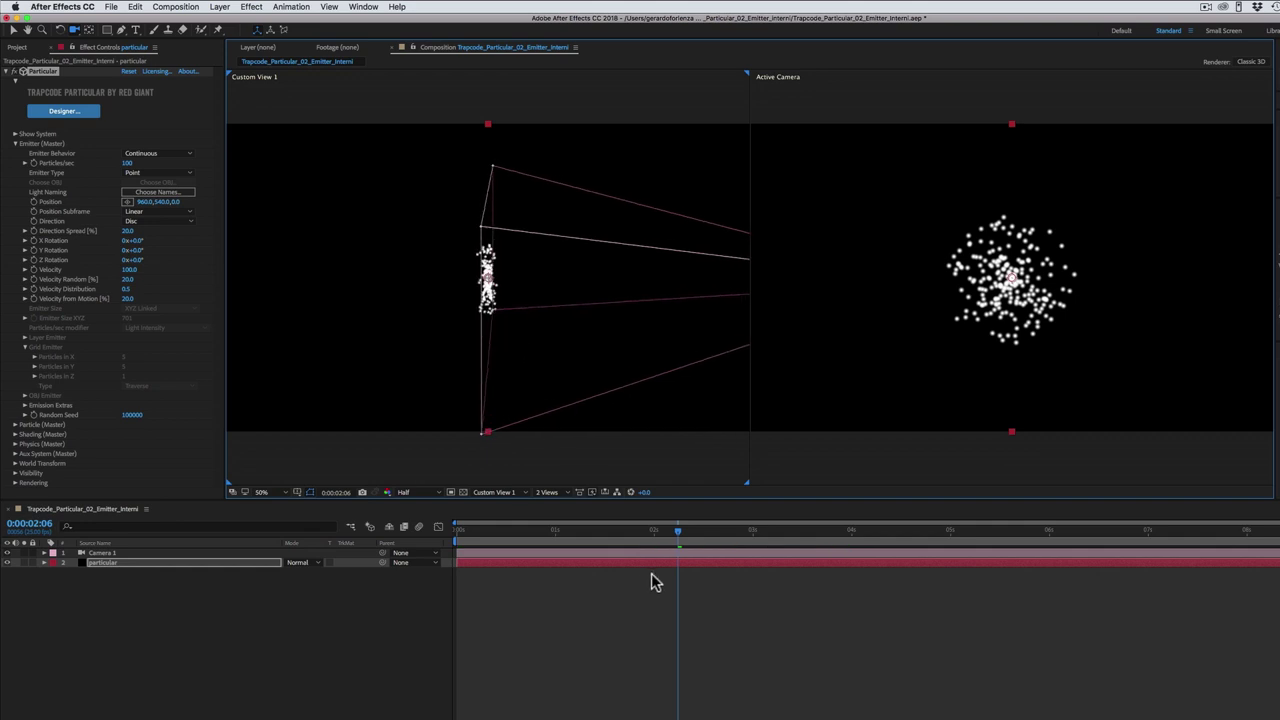
drag(676, 533, 465, 538)
key(space)
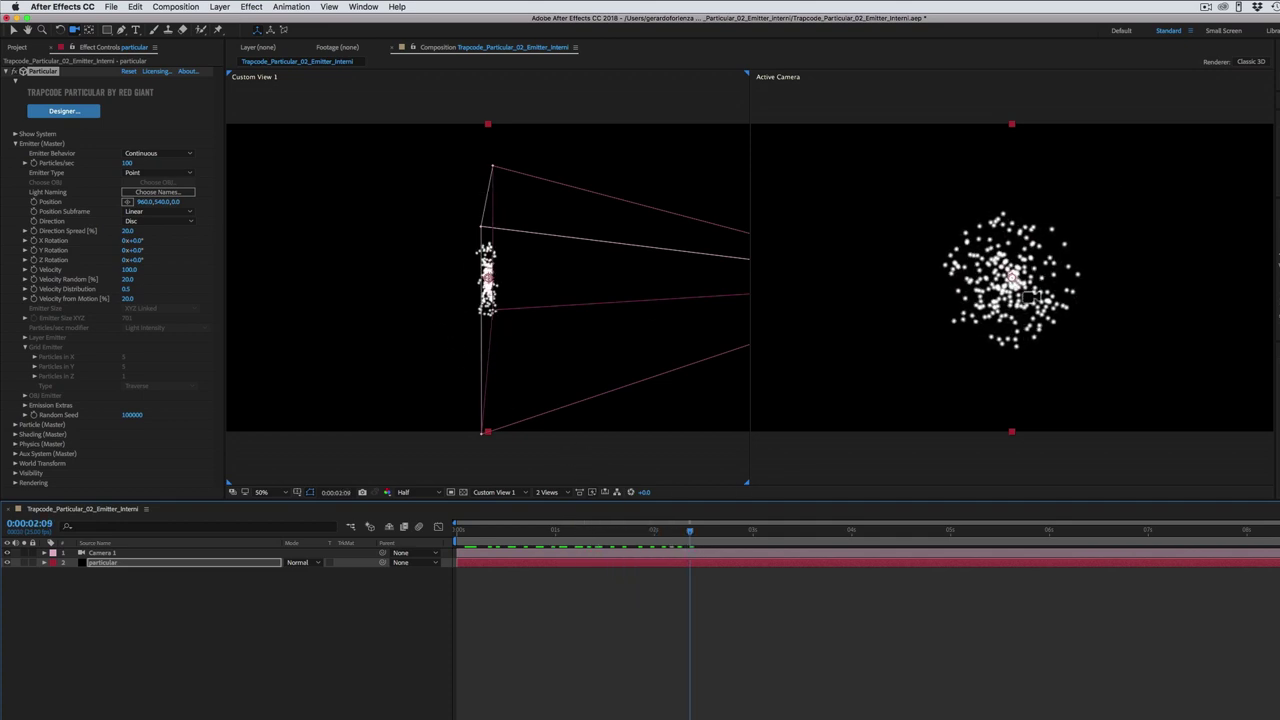
Reduce Direction Spread to 0% and view the disc from an angle.
click(129, 230)
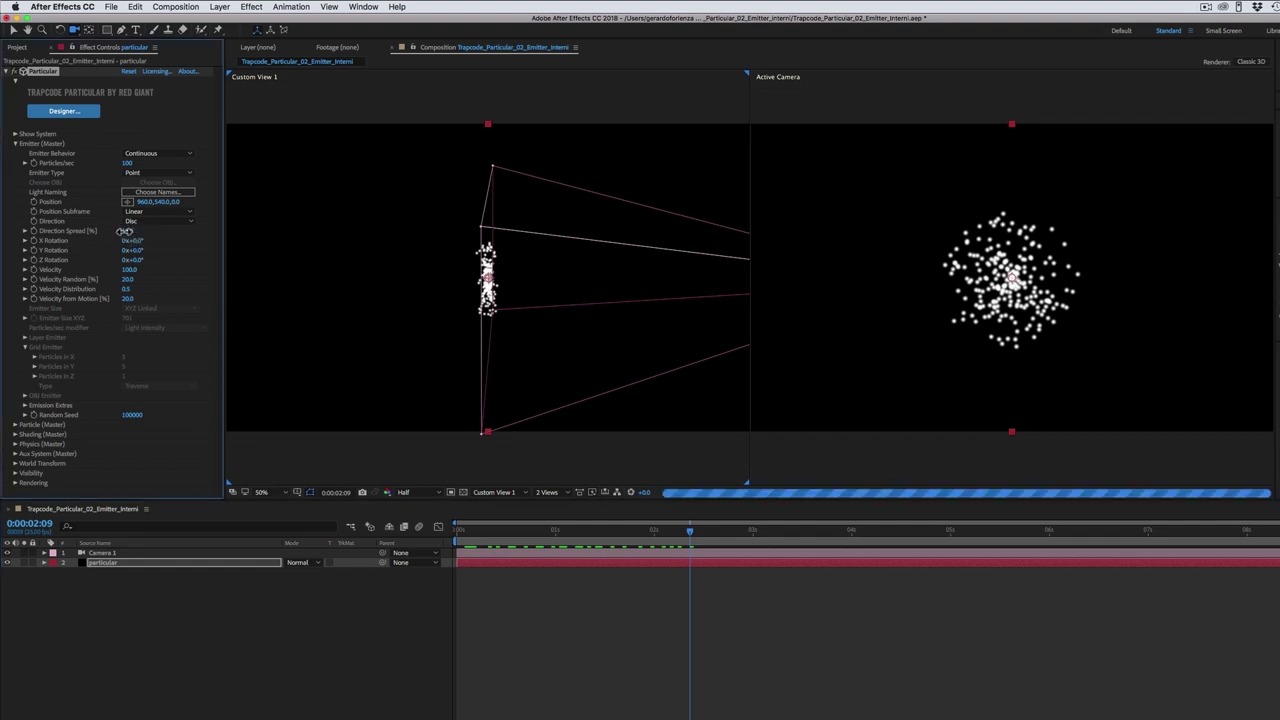
drag(127, 230, 105, 233)
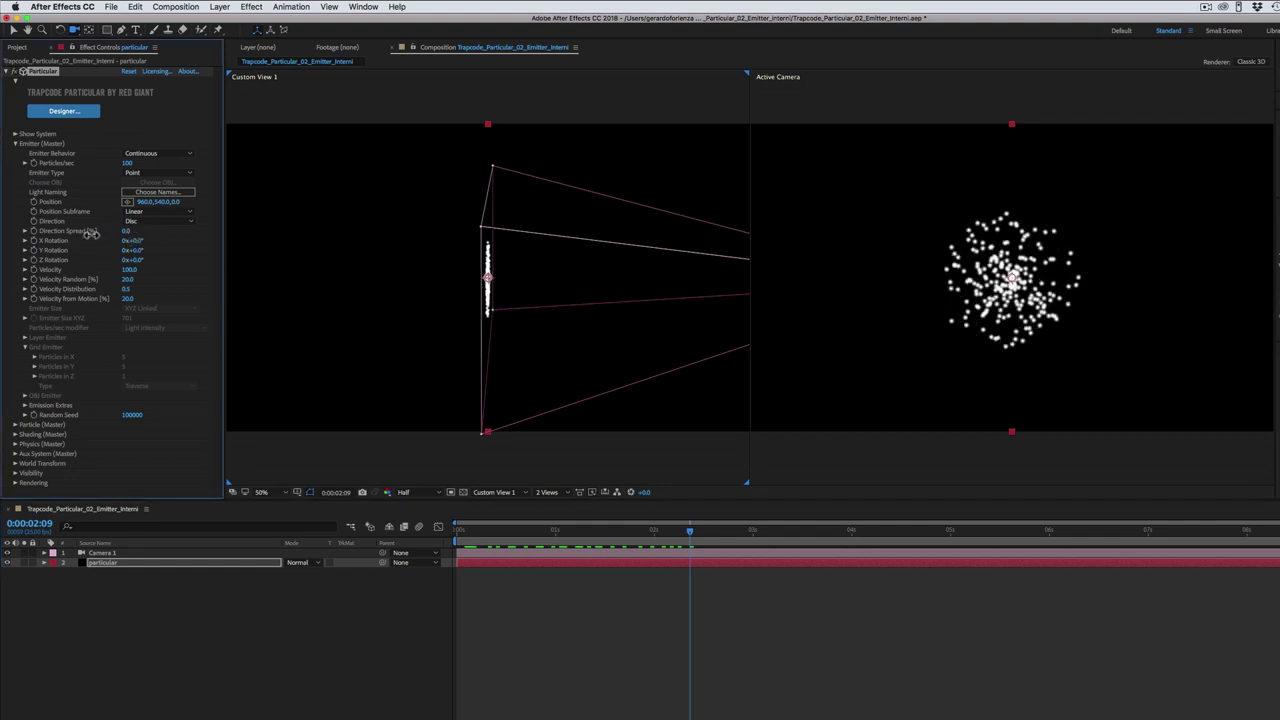
mouse_move(690, 531)
mouse_down()
mouse_move(477, 531)
mouse_move(748, 566)
mouse_up()
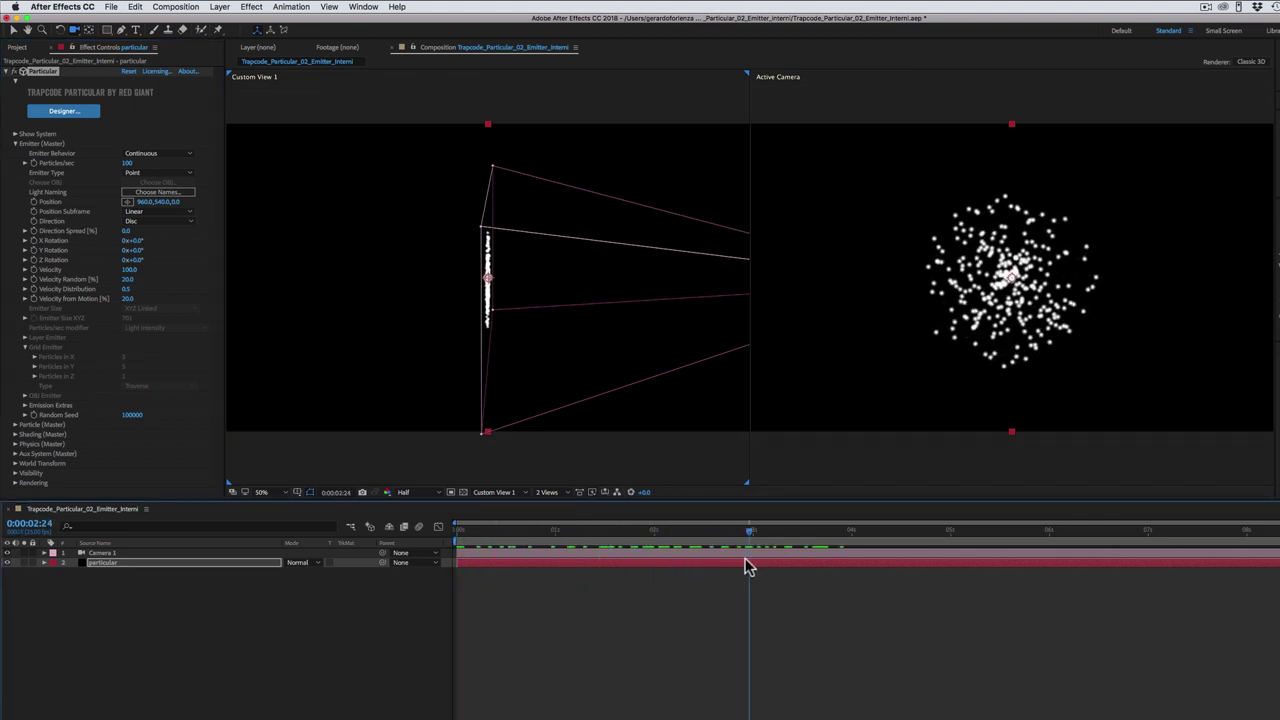
drag(517, 297, 486, 272)
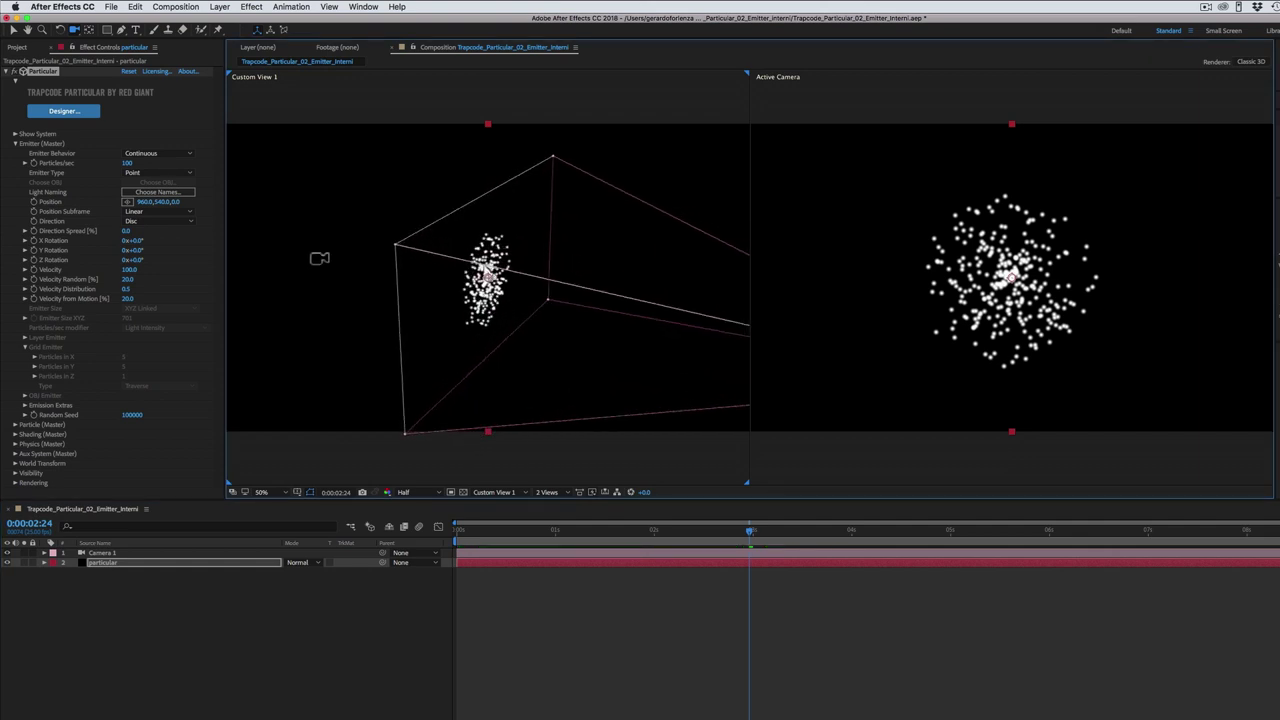
Test X and Y Rotation on the disc, undoing each so rotations stay at 0°.
click(137, 241)
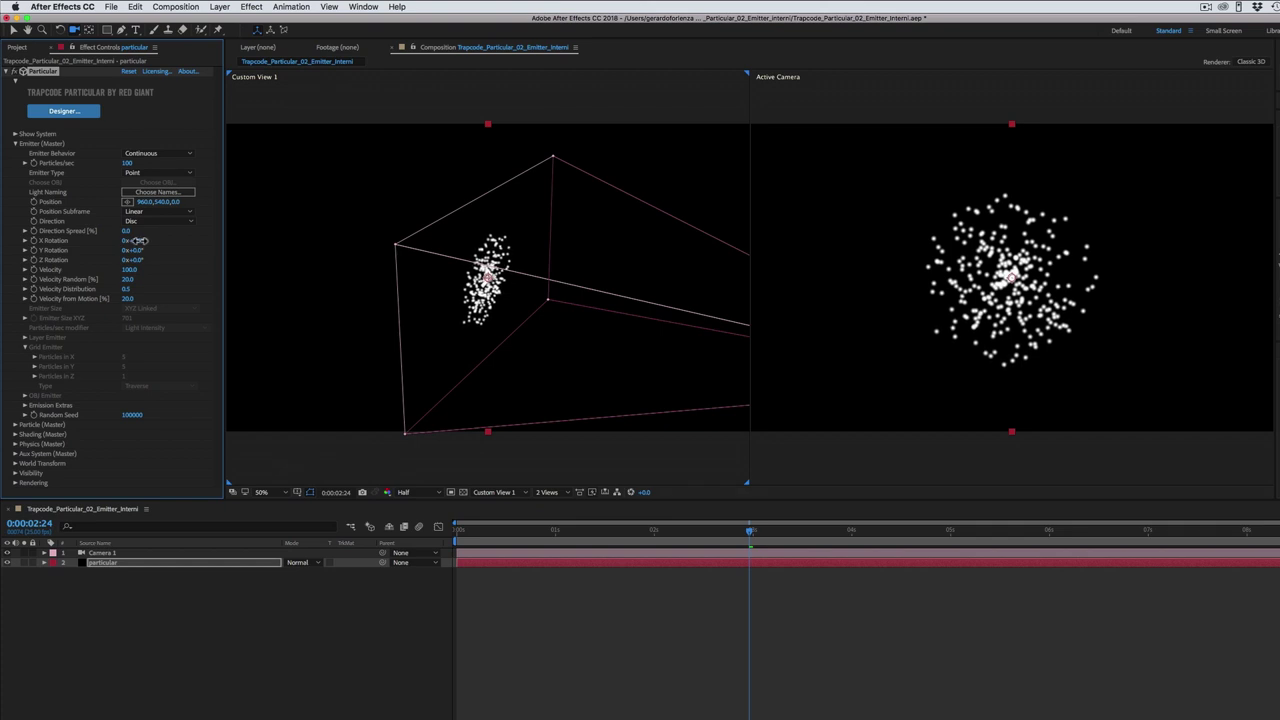
drag(137, 241, 120, 256)
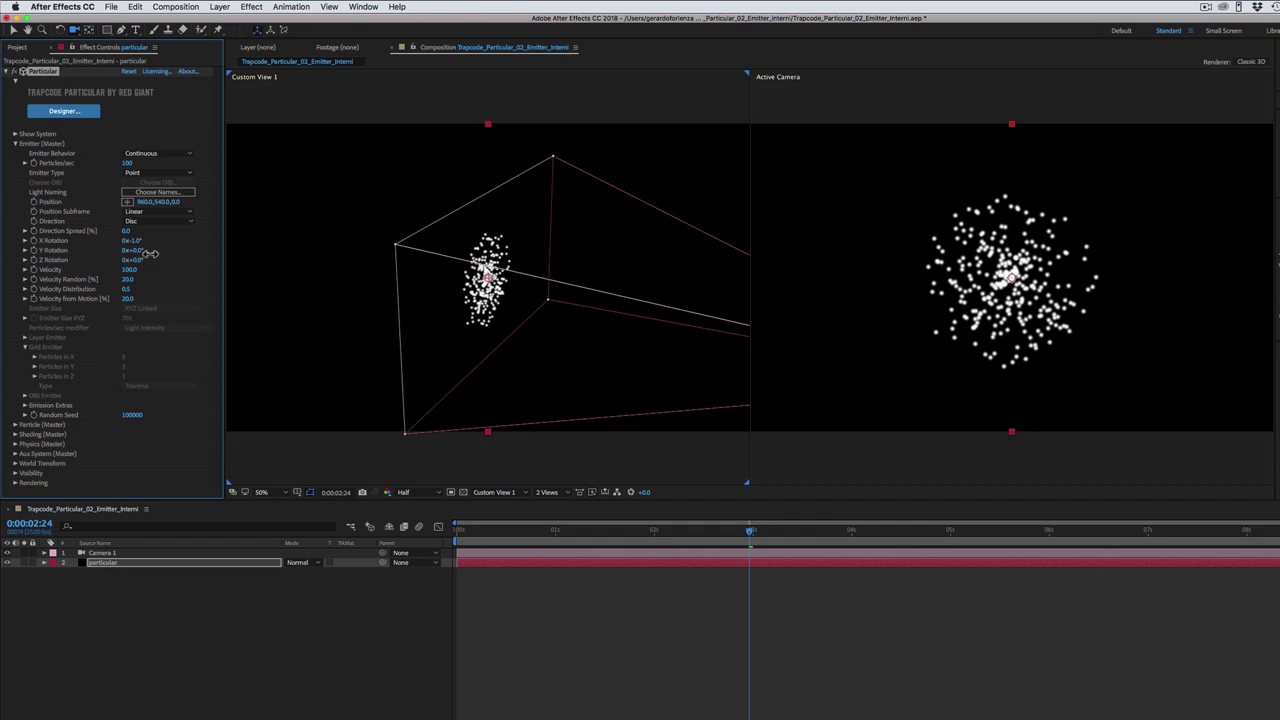
key(super+z)
drag(137, 252, 143, 258)
key(super+z)
key(super+z)
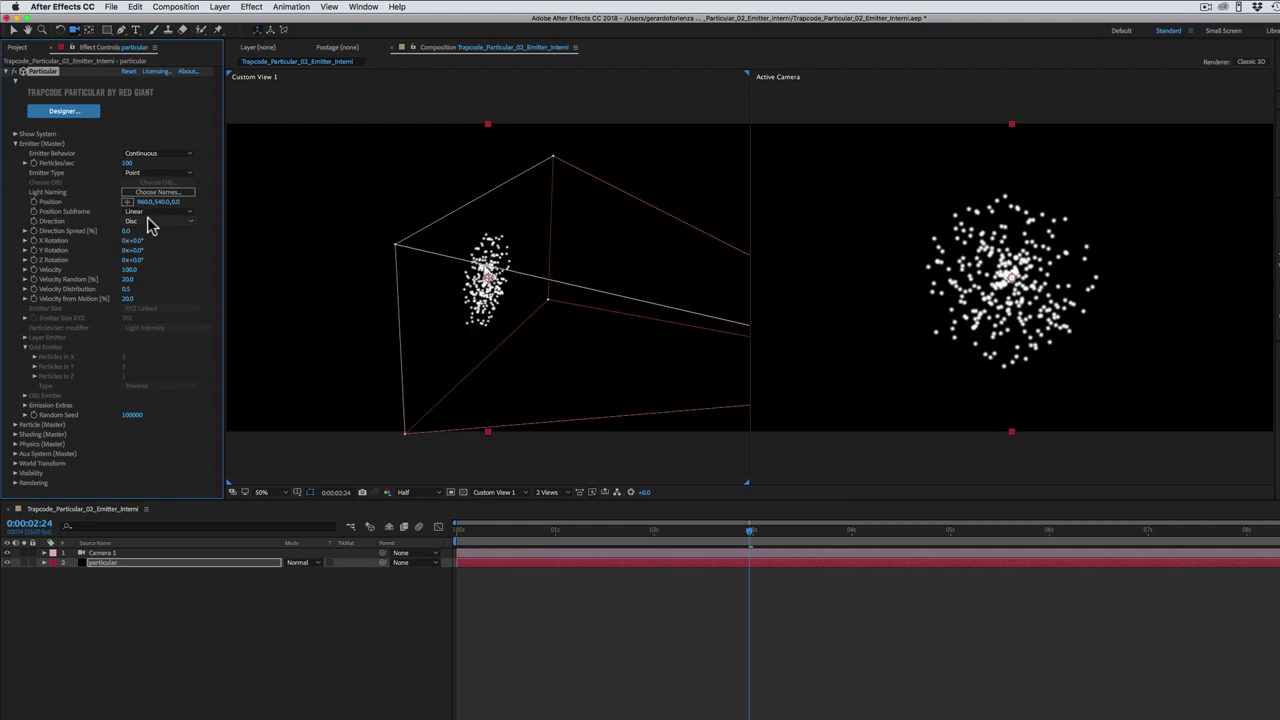
click(148, 222)
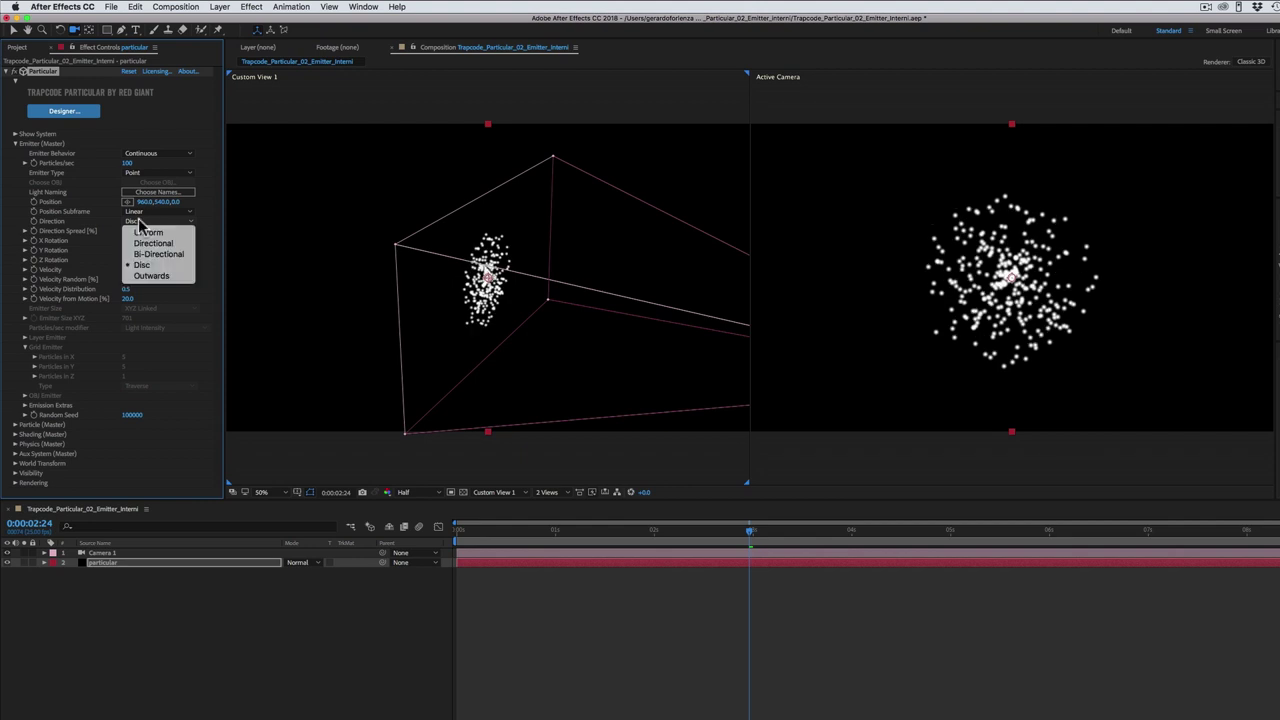
Try the Outwards direction, scrubbing and orbiting to preview the particles.
click(153, 277)
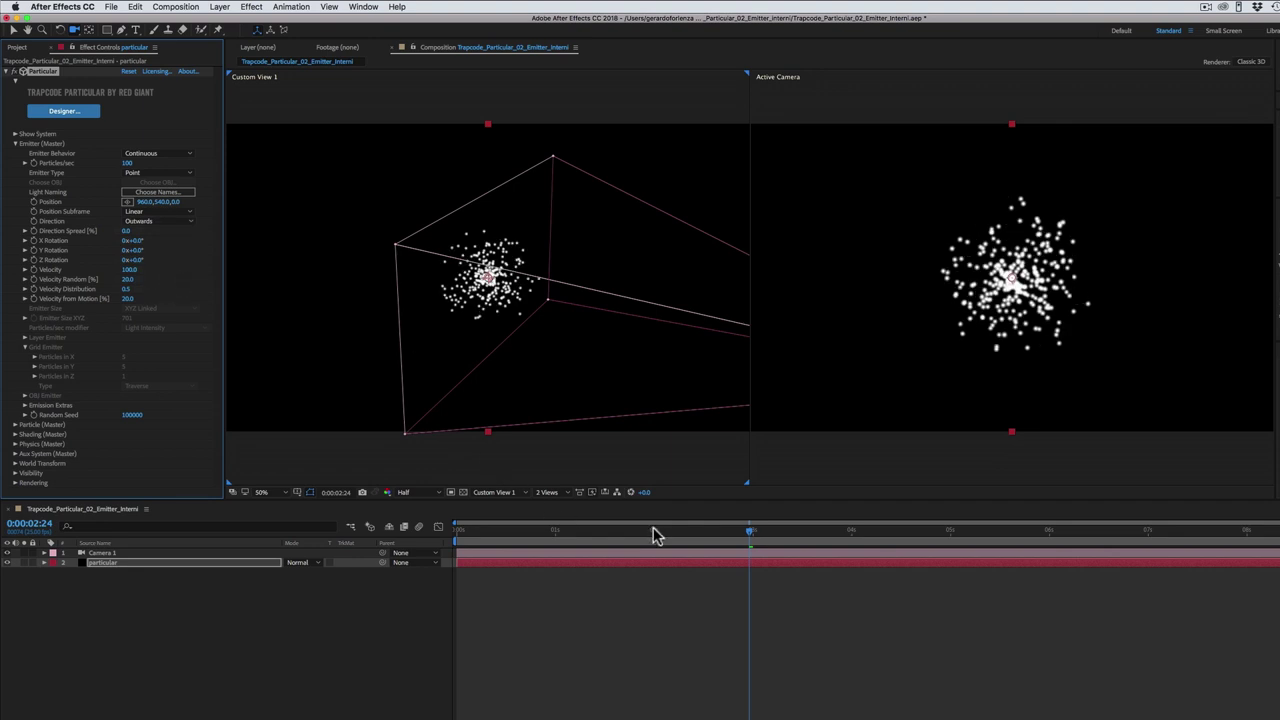
mouse_move(652, 541)
mouse_down()
mouse_move(595, 535)
mouse_move(614, 541)
mouse_up()
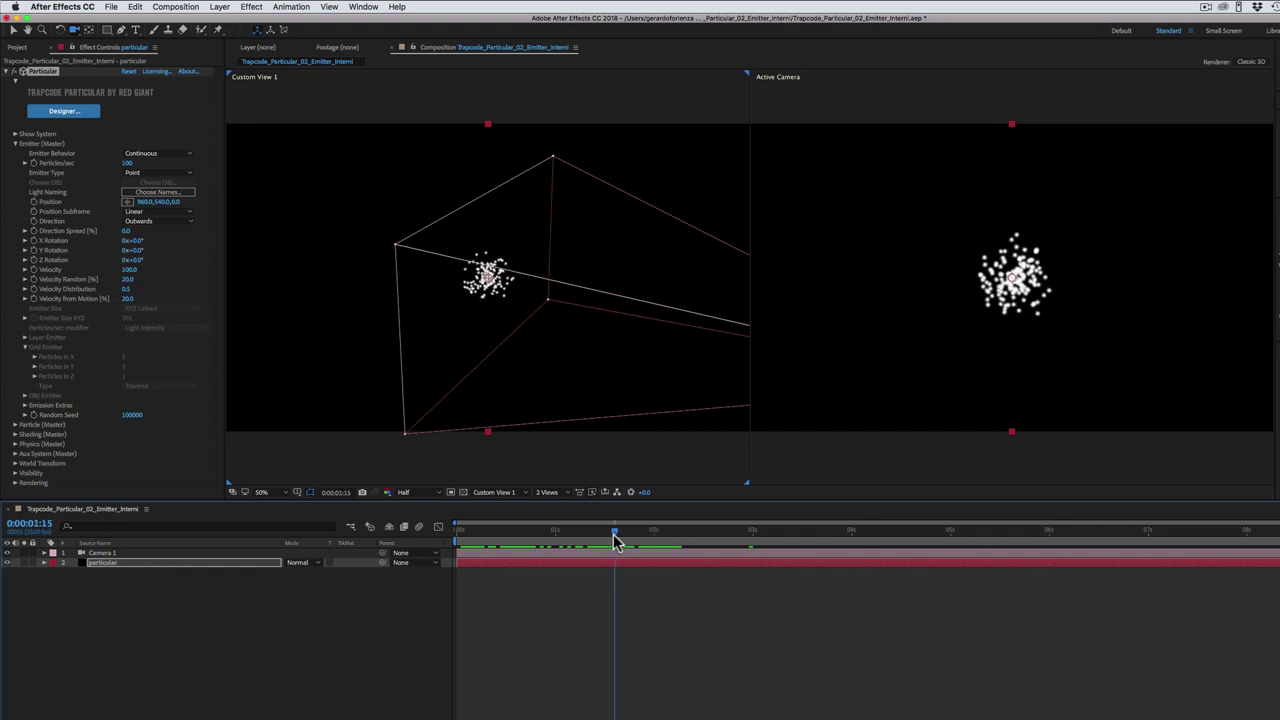
drag(503, 338, 486, 337)
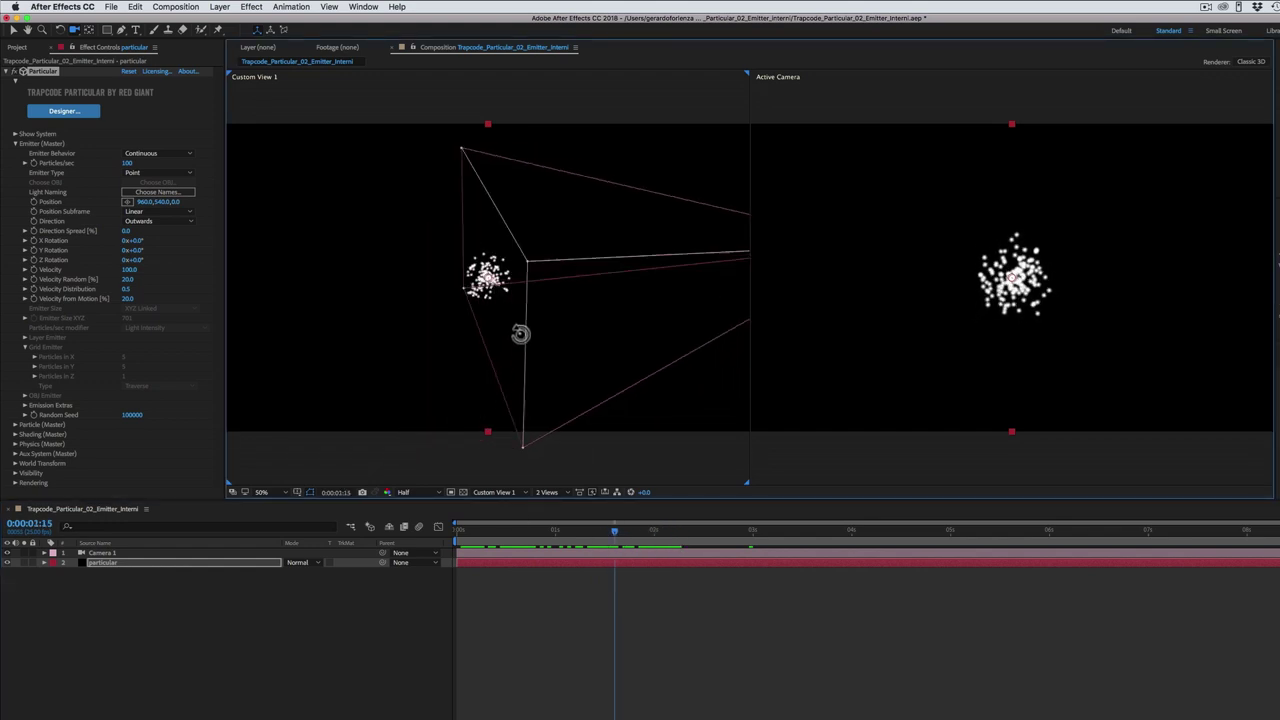
drag(614, 531, 622, 531)
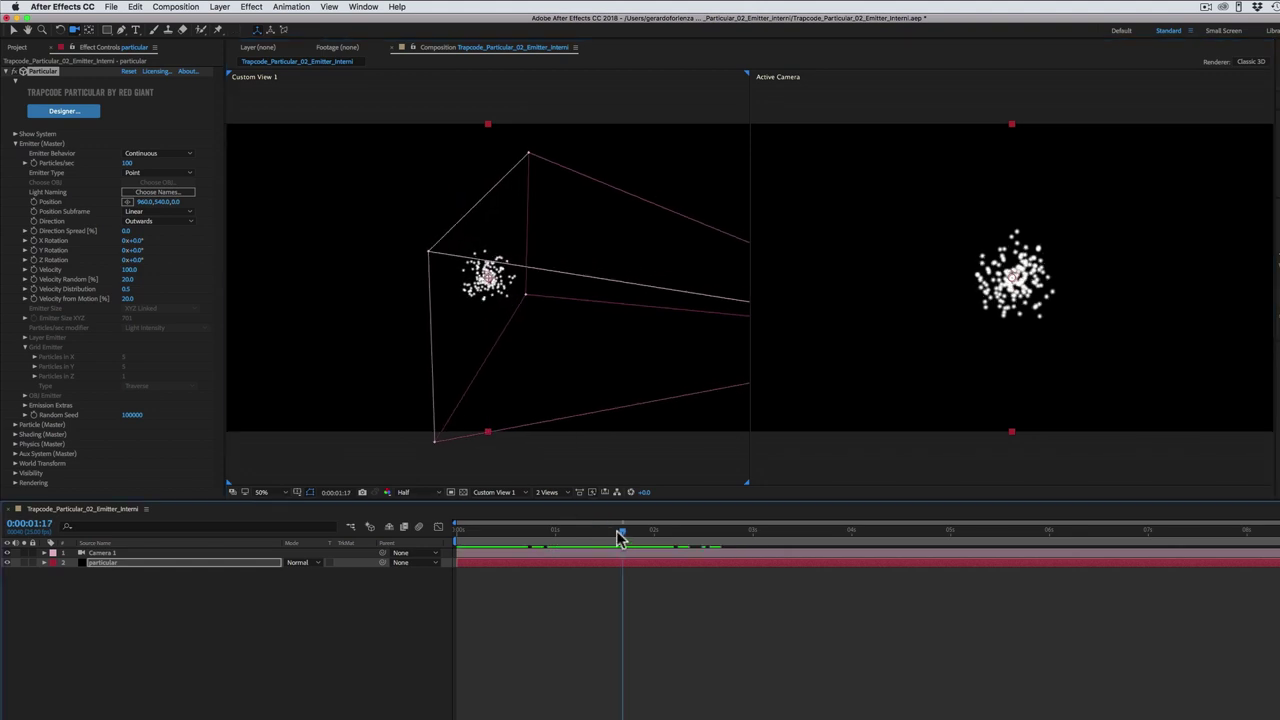
Switch Direction to Uniform and rewind the playhead to rebuild the particles.
click(157, 221)
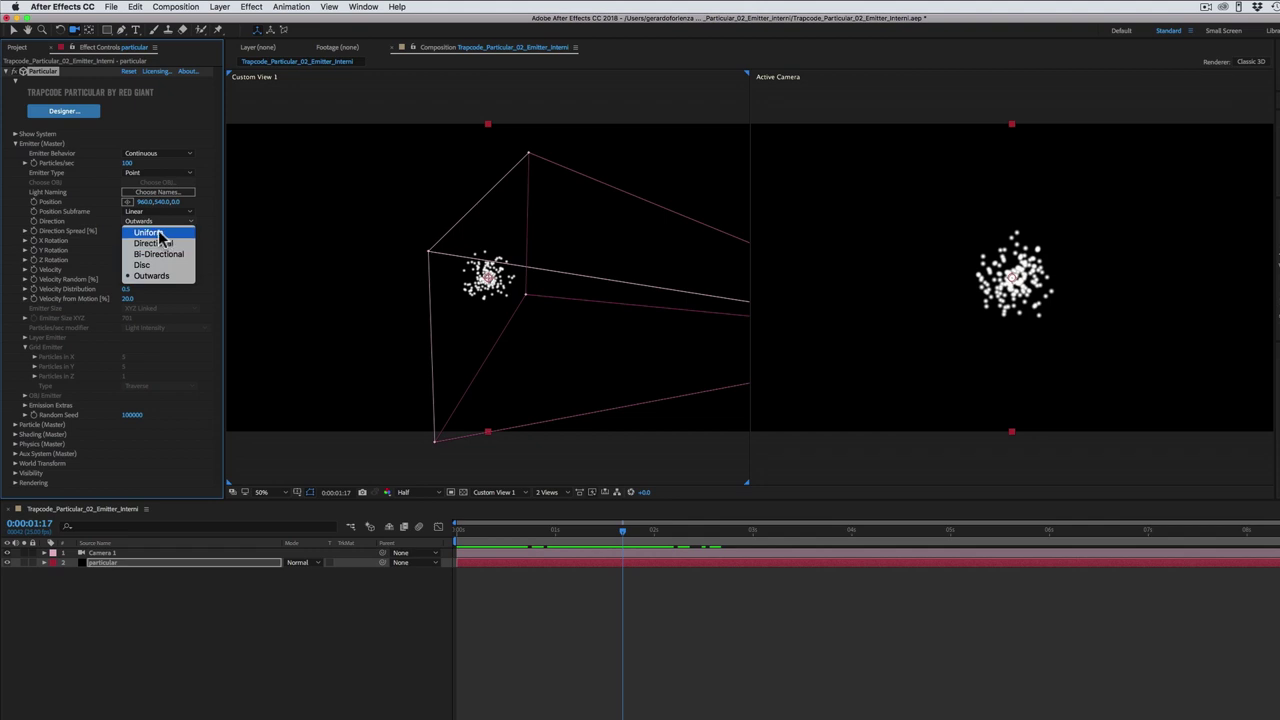
click(160, 236)
mouse_move(612, 531)
mouse_down()
mouse_move(456, 530)
mouse_move(750, 553)
mouse_up()
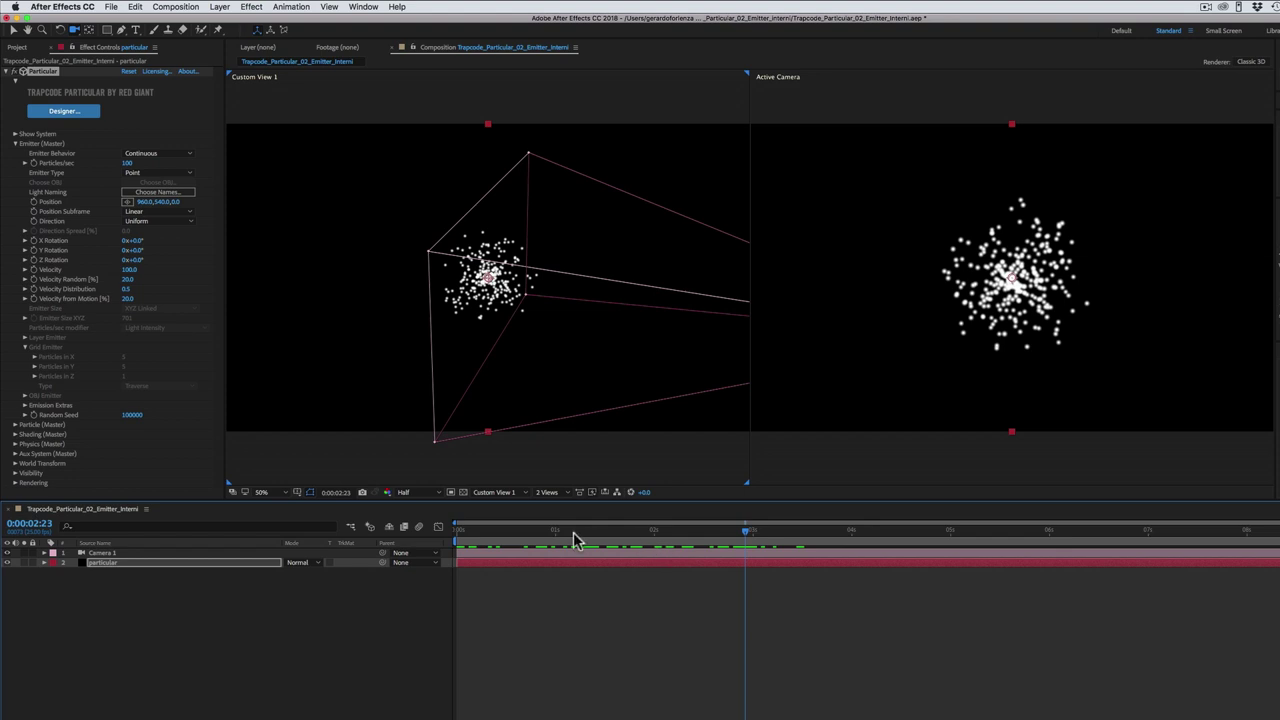
click(142, 173)
click(142, 175)
click(142, 176)
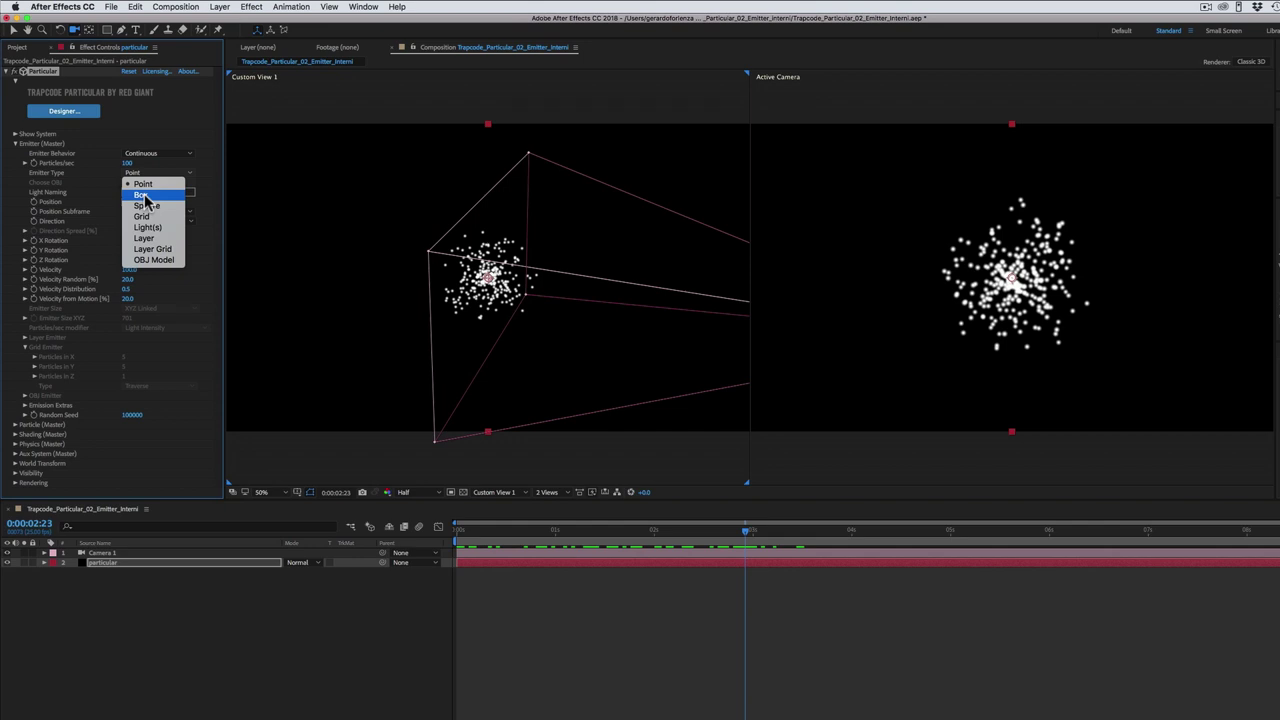
Make the emitter a Box with Directional direction, scrubbing and orbiting to preview.
click(142, 195)
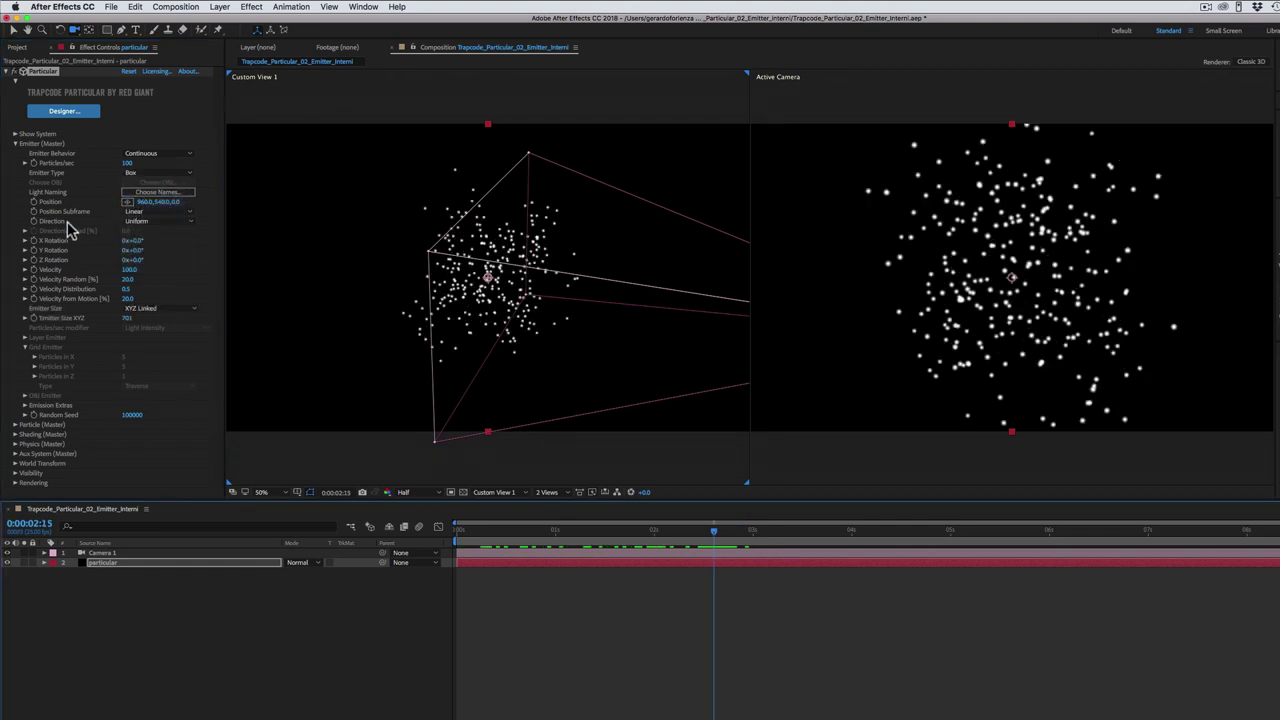
click(146, 221)
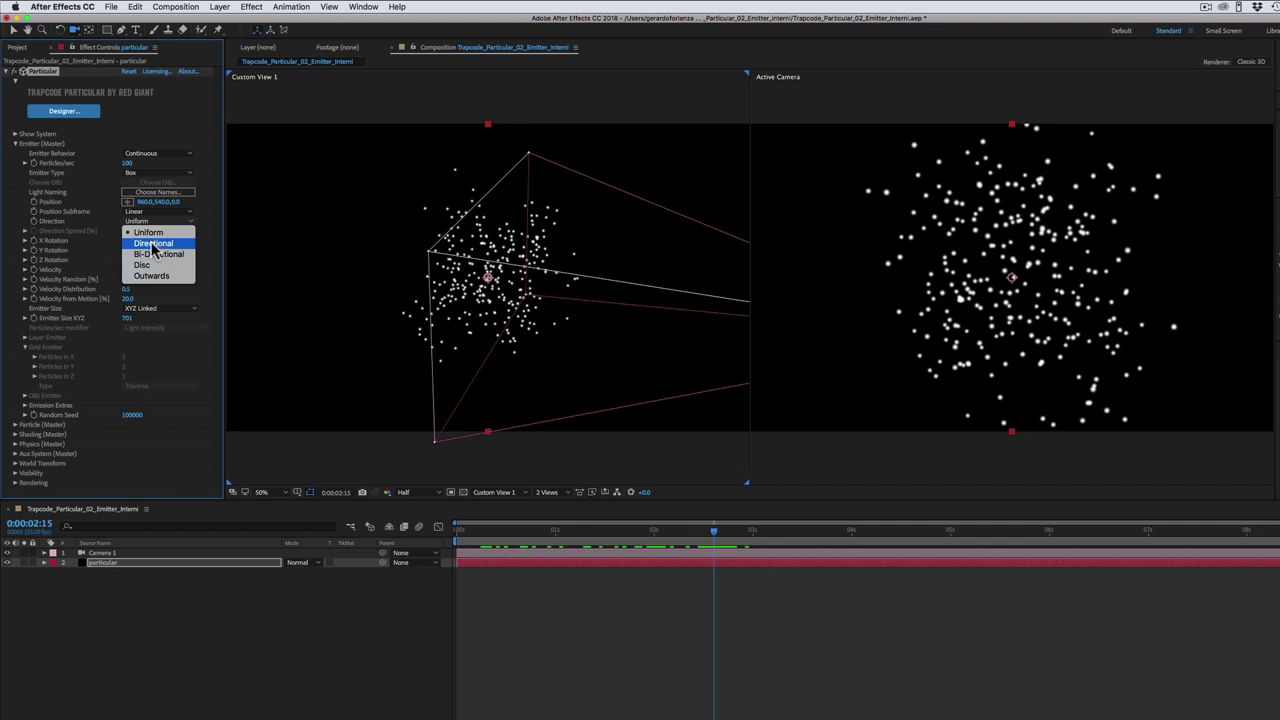
click(153, 244)
mouse_move(466, 532)
mouse_down()
mouse_move(800, 548)
mouse_move(884, 531)
mouse_up()
drag(594, 334, 557, 347)
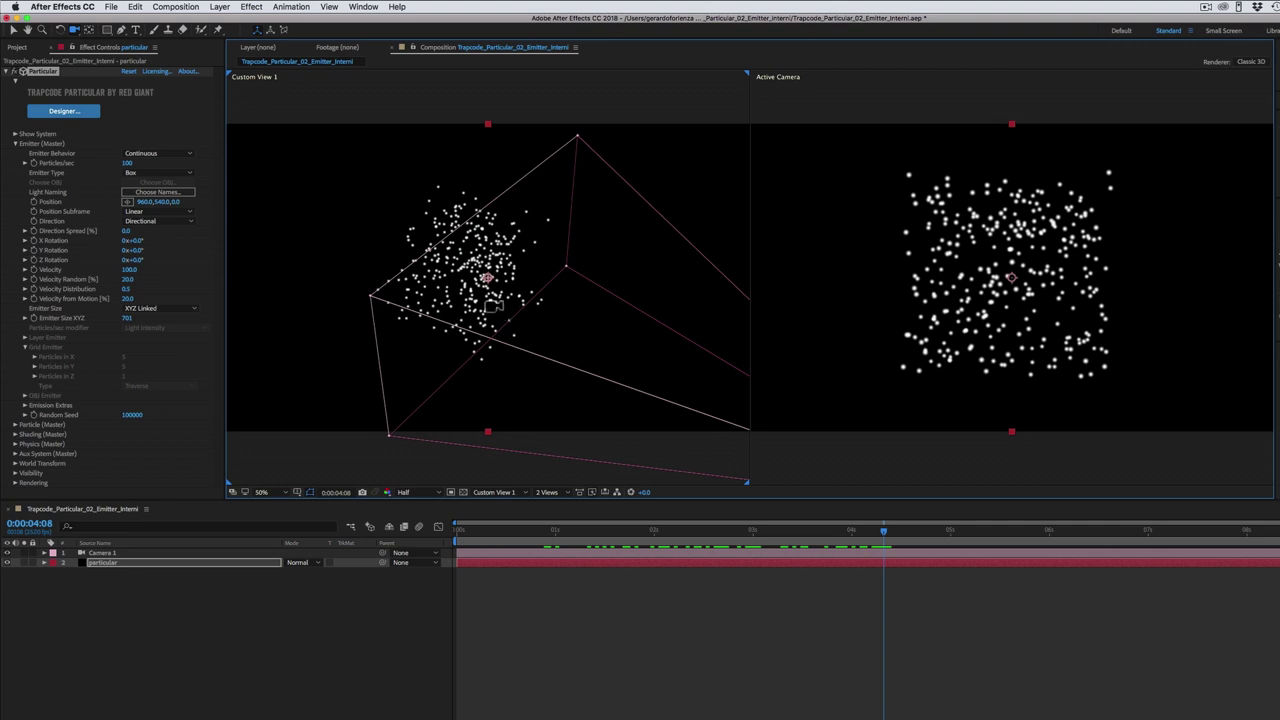
drag(884, 531, 962, 531)
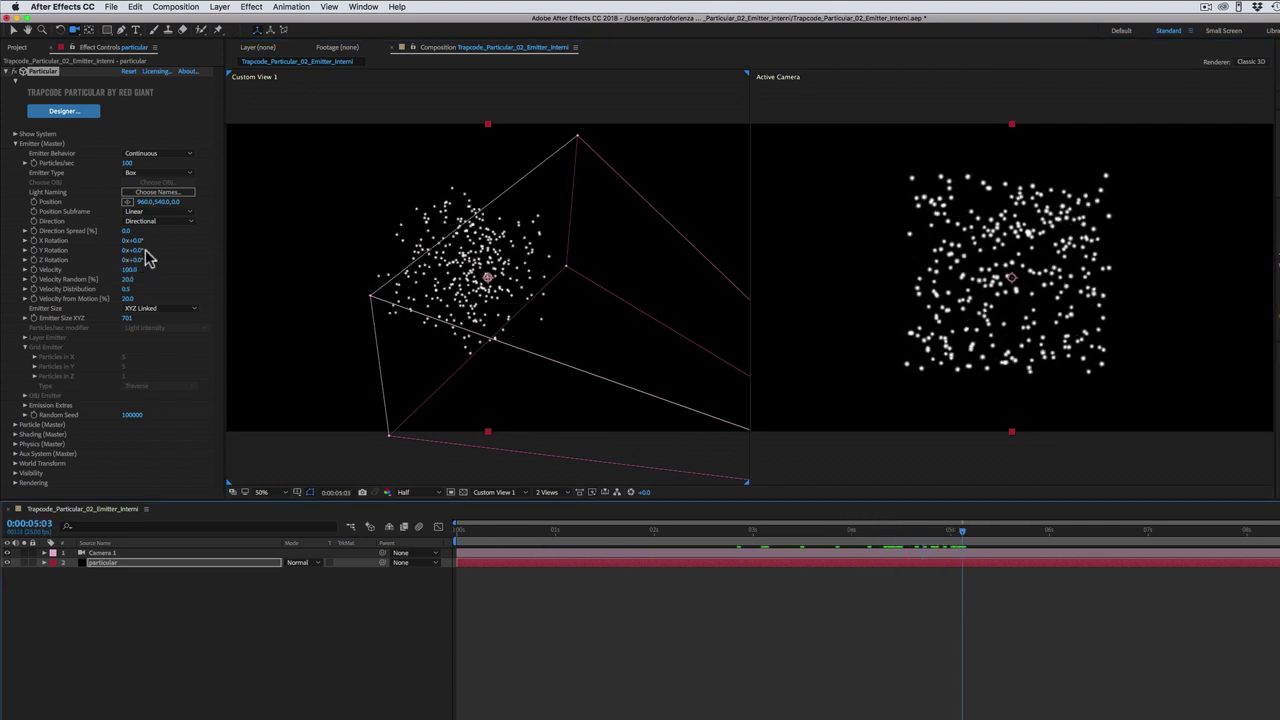
Test X, Y and Z rotations, undoing each, then set Direction to Bi-Directional.
click(141, 257)
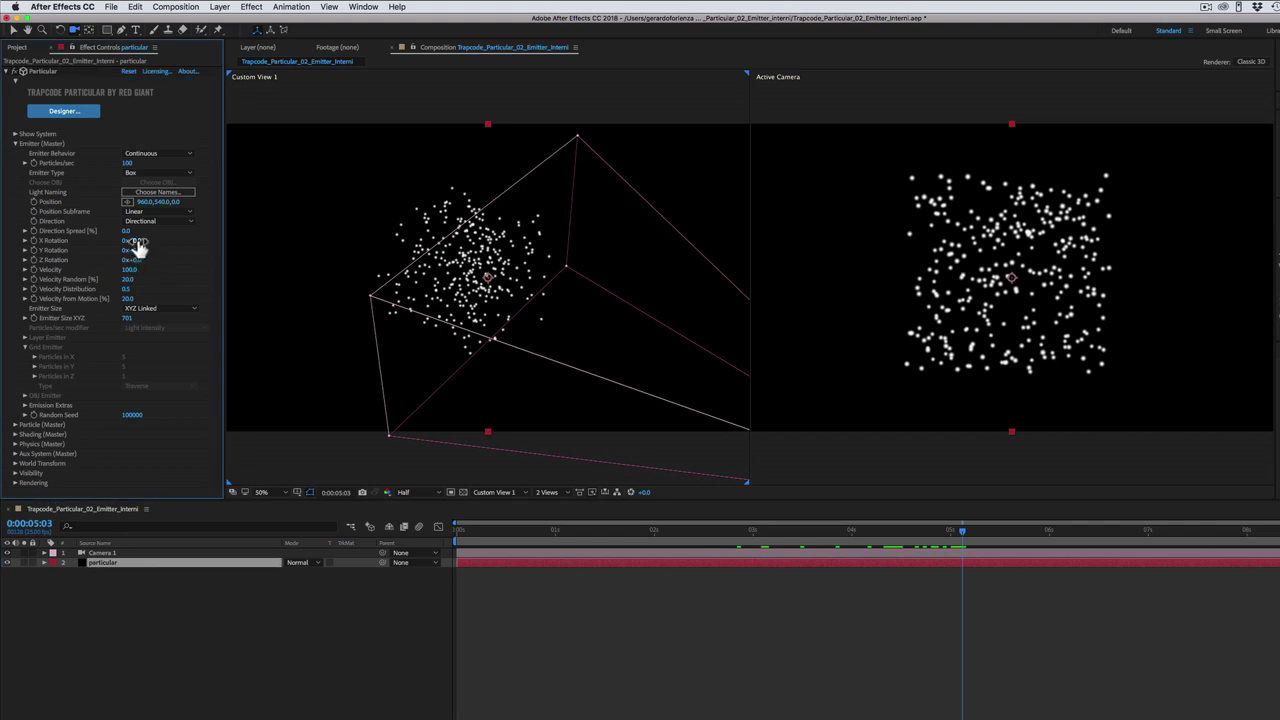
drag(138, 241, 174, 233)
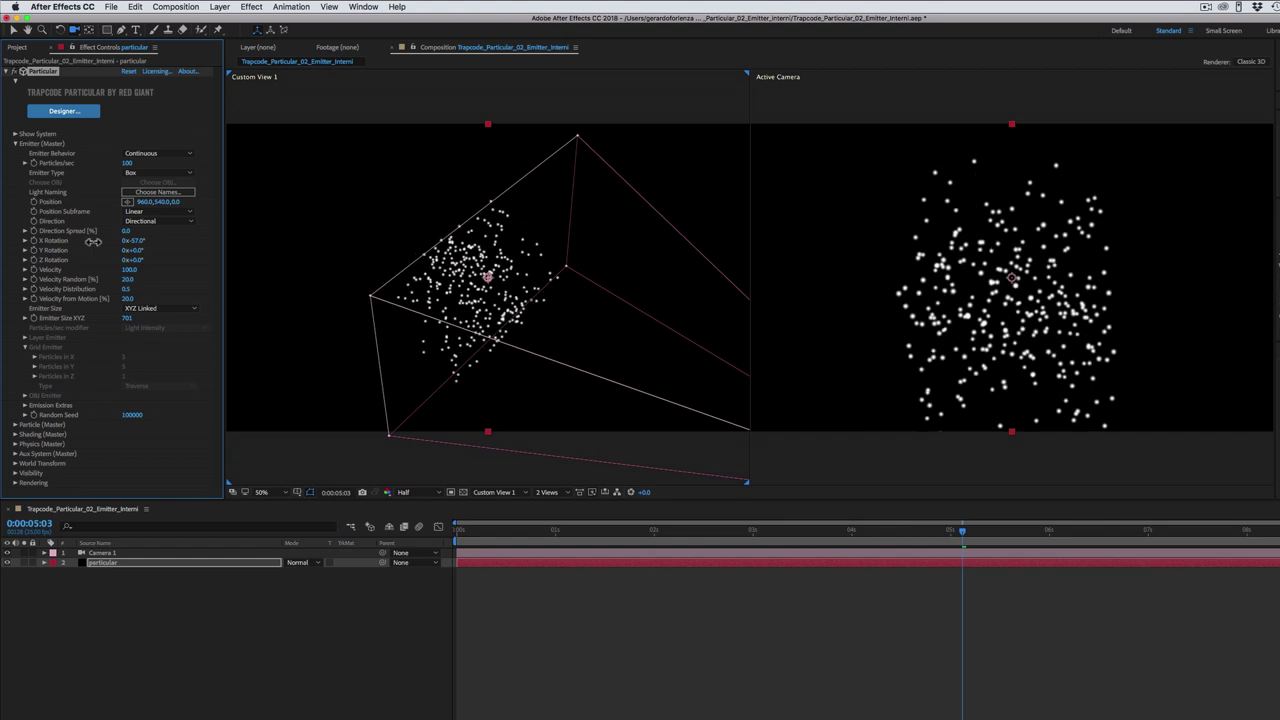
key(super+z)
mouse_move(128, 250)
mouse_down()
mouse_move(172, 244)
mouse_move(18, 264)
mouse_move(38, 256)
mouse_up()
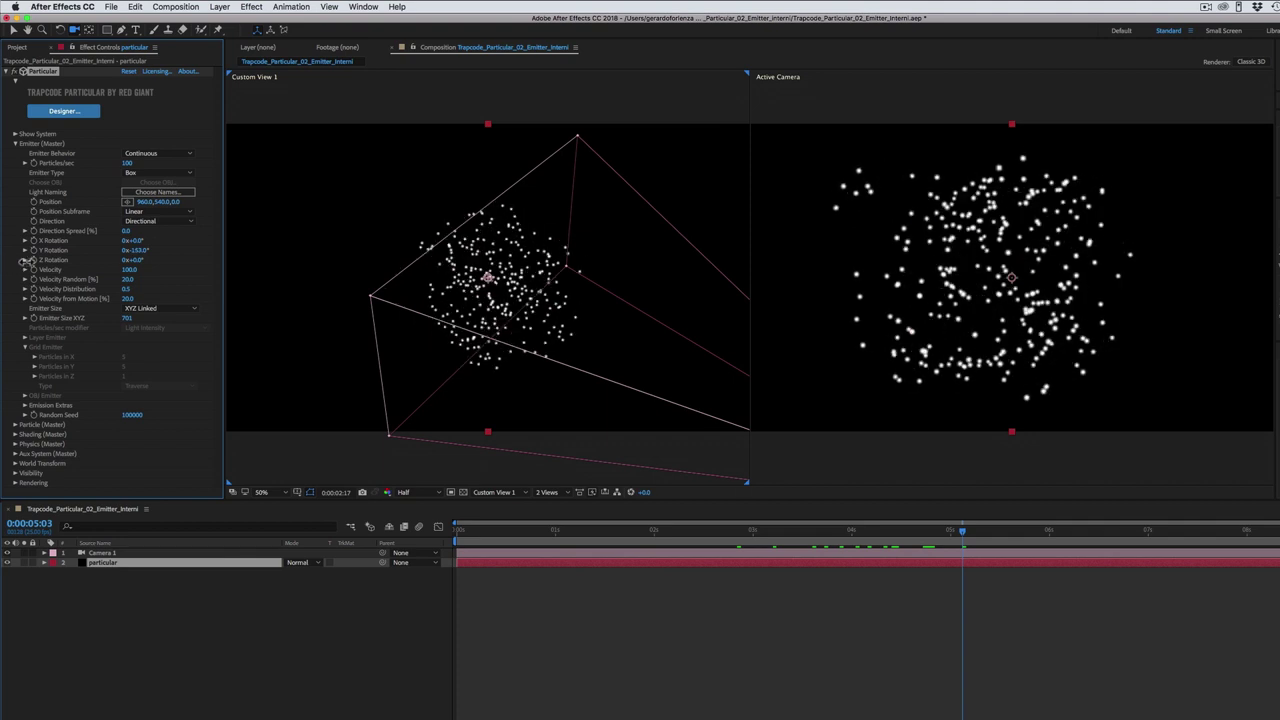
key(super+z)
mouse_move(132, 250)
mouse_down()
mouse_move(176, 253)
mouse_move(163, 257)
mouse_up()
key(super+z)
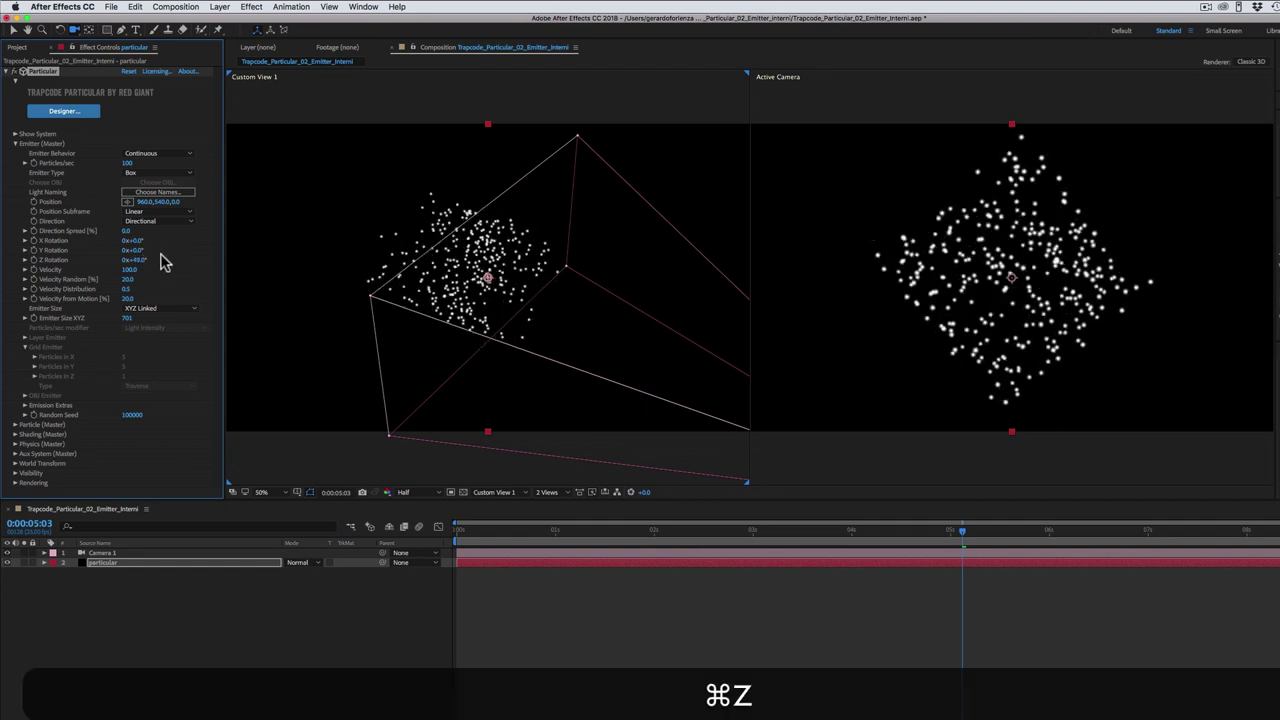
click(153, 222)
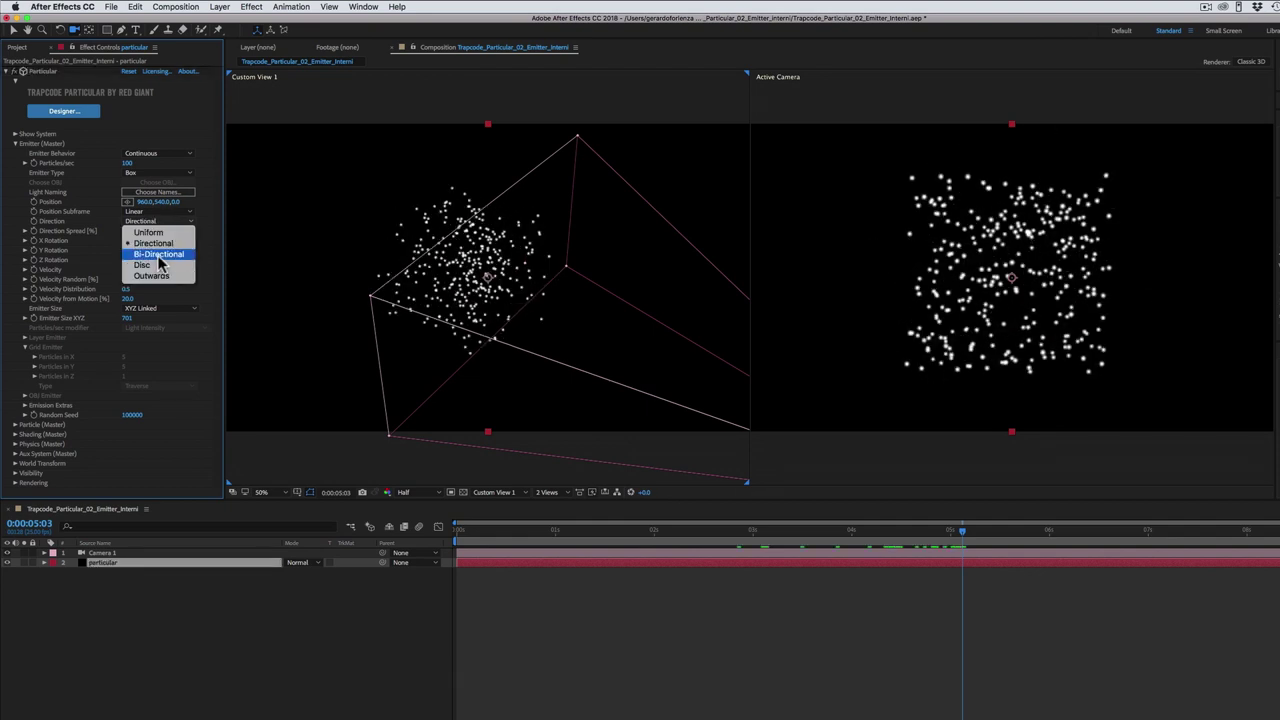
click(157, 256)
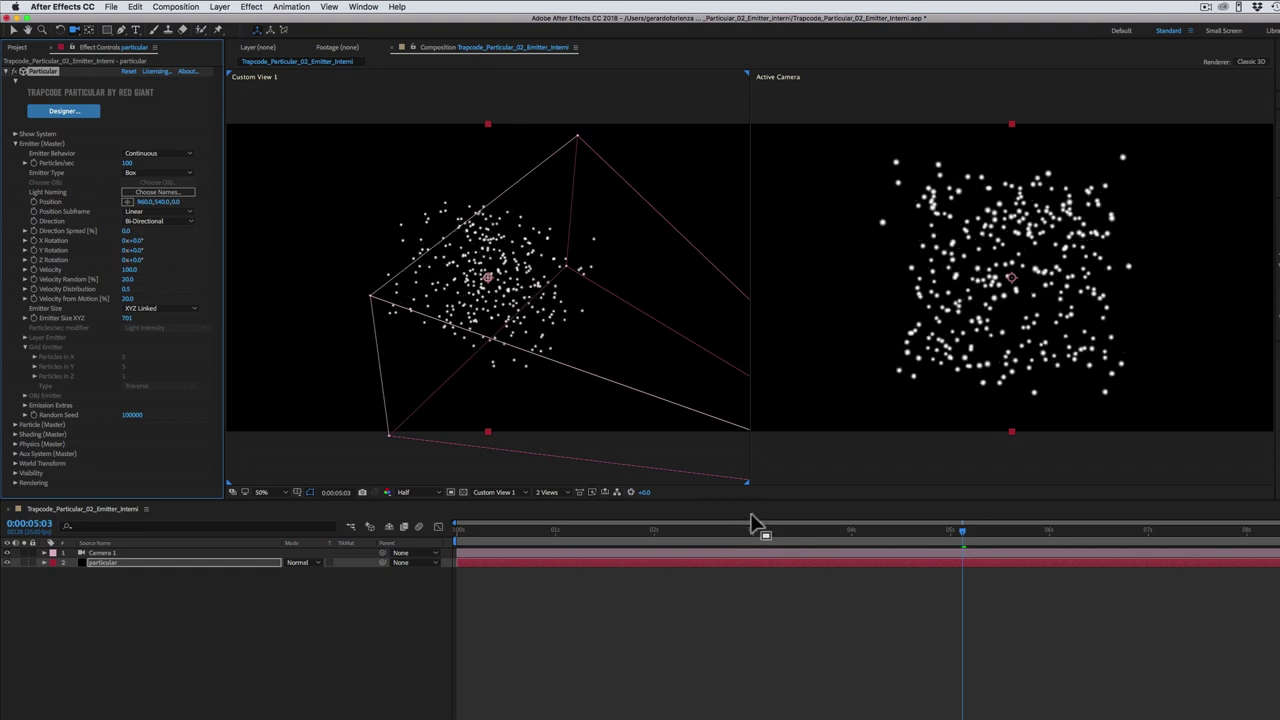
Set Direction to Disc on the box emitter and preview it by scrubbing and orbiting Custom View 1.
click(614, 530)
drag(468, 530, 816, 557)
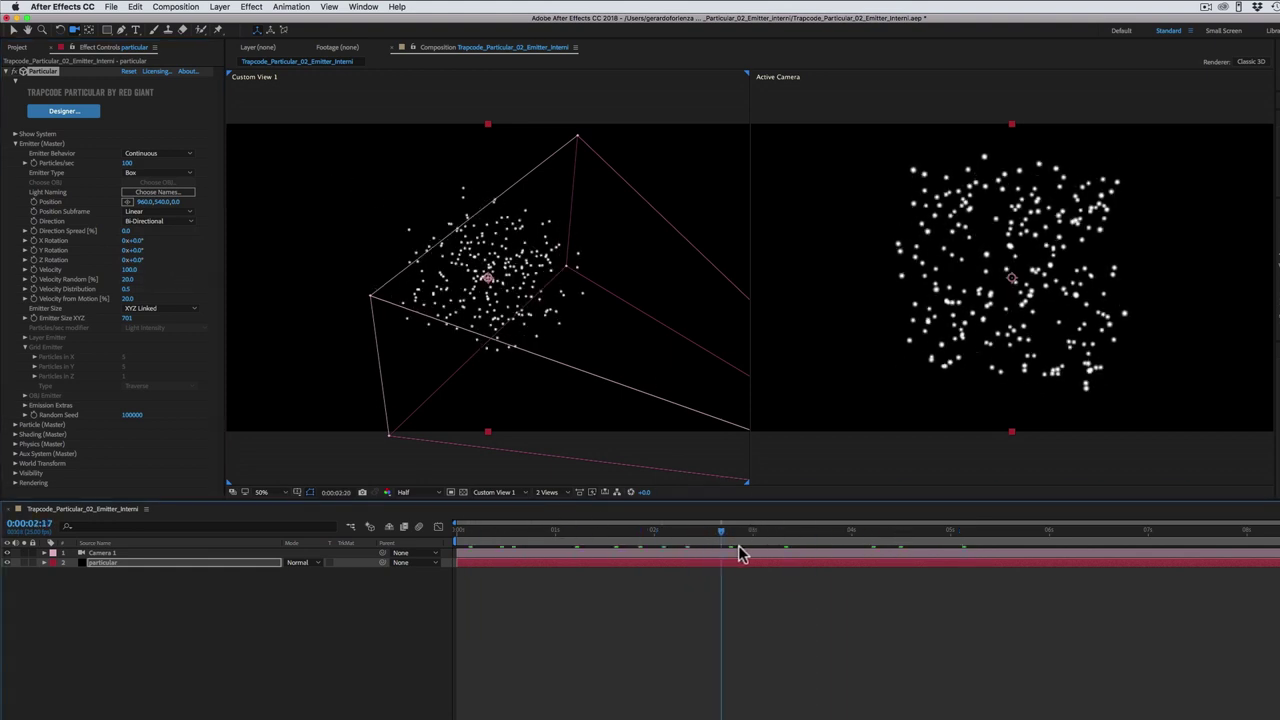
click(157, 221)
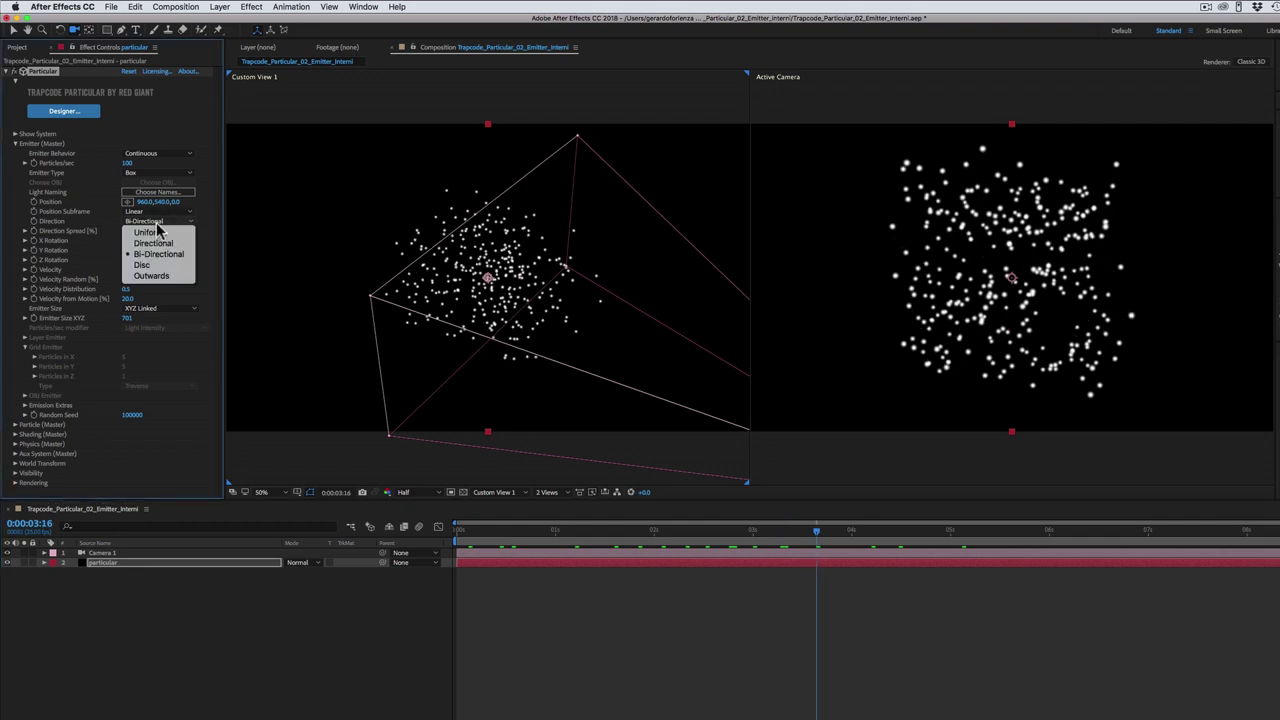
click(146, 268)
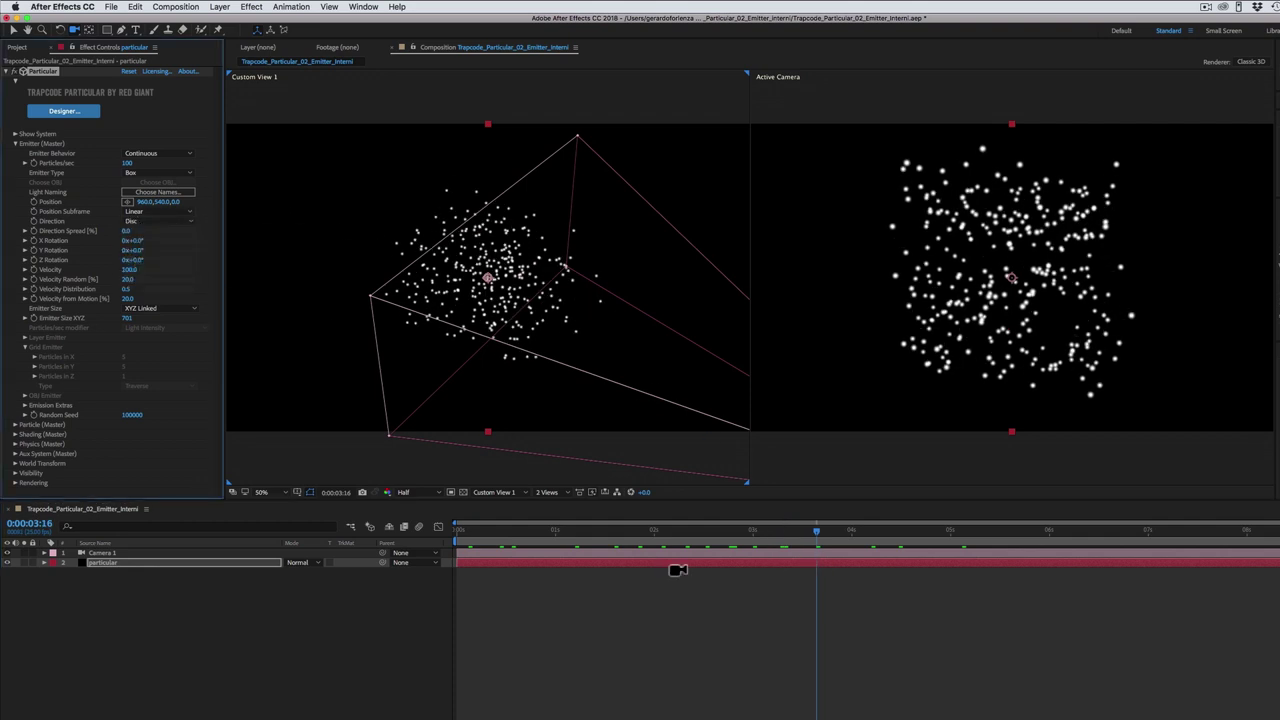
click(670, 532)
drag(670, 532, 529, 530)
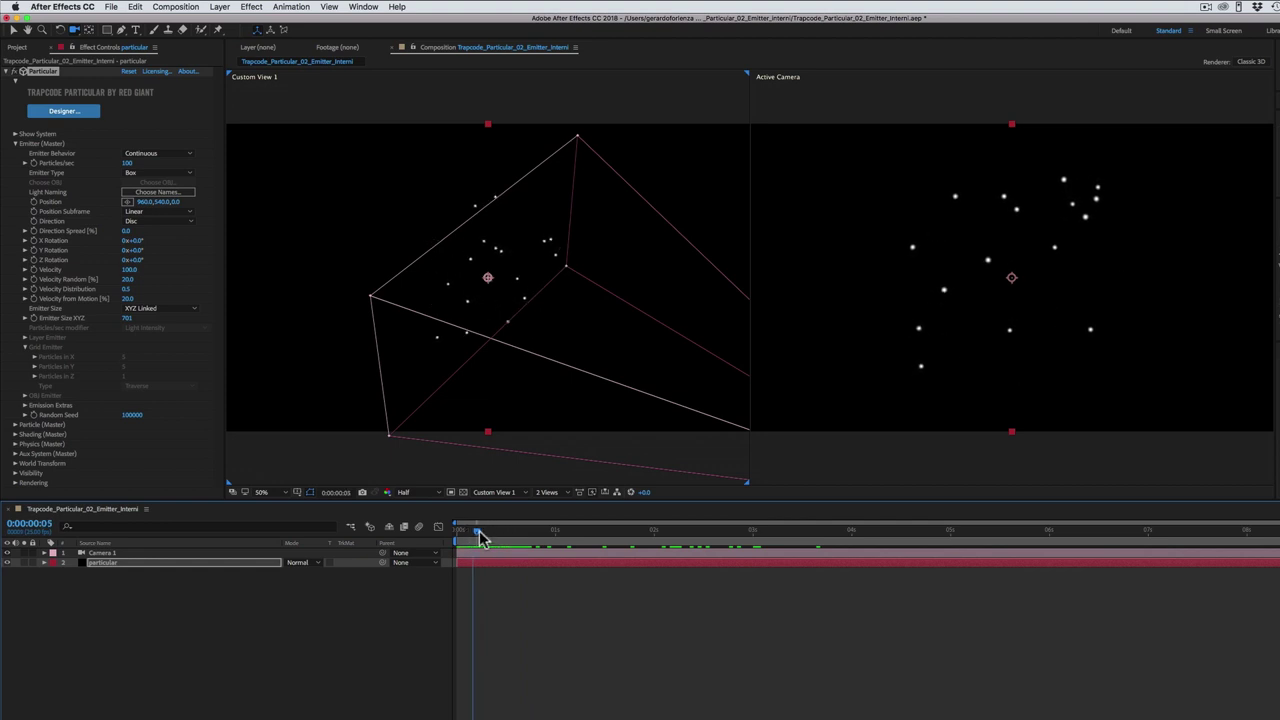
drag(521, 394, 551, 409)
drag(529, 531, 703, 543)
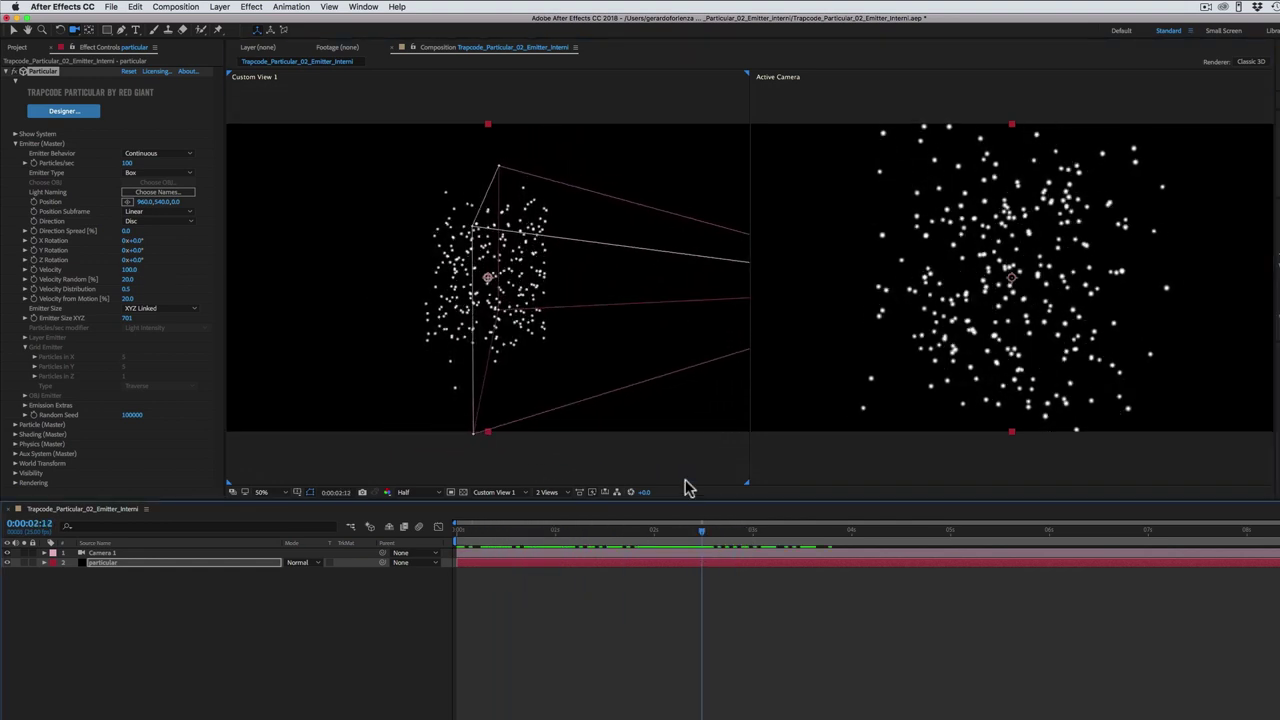
drag(617, 352, 572, 373)
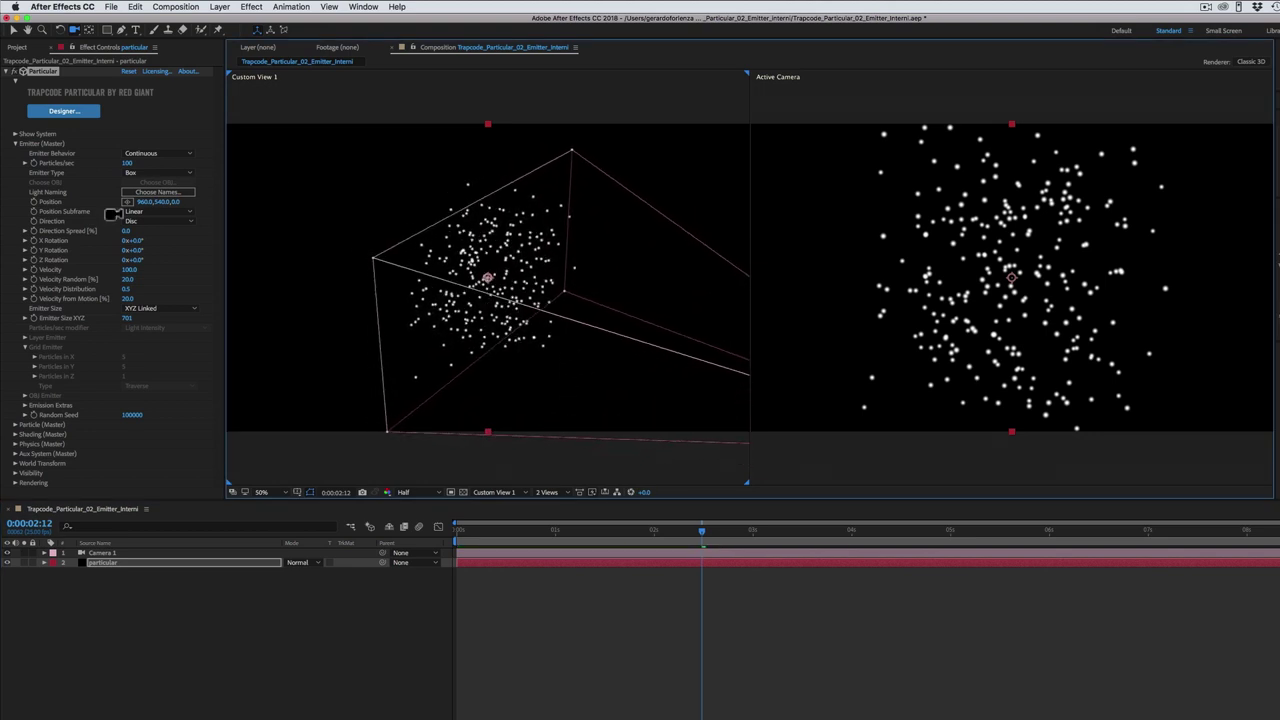
Change Direction to Outwards and scrub to watch the particles build.
click(146, 221)
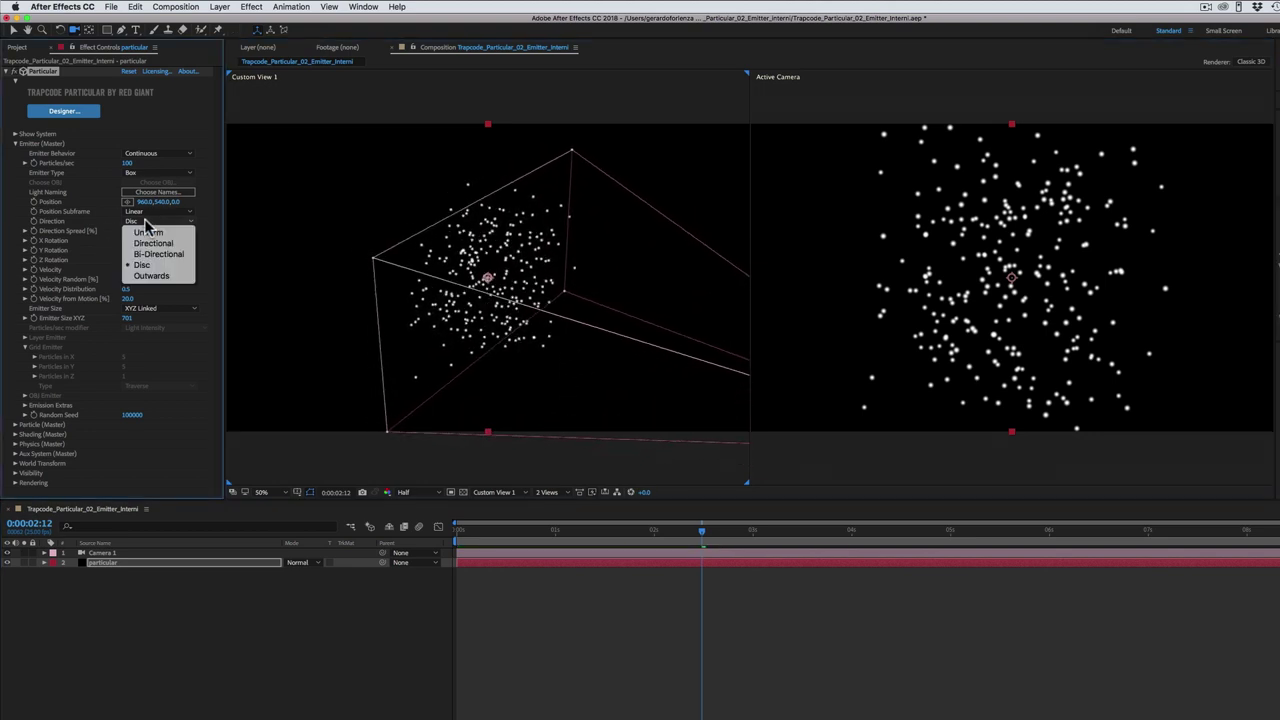
click(148, 277)
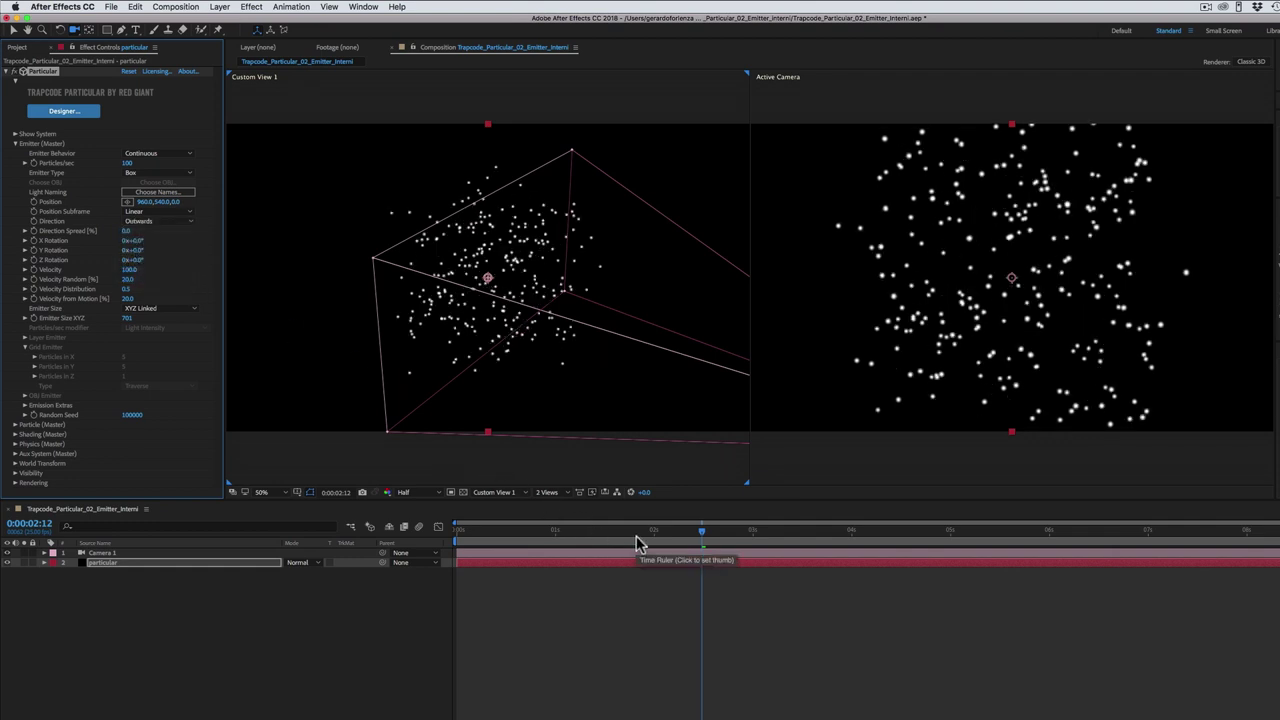
mouse_move(696, 540)
mouse_down()
mouse_move(507, 530)
mouse_move(712, 521)
mouse_move(833, 555)
mouse_up()
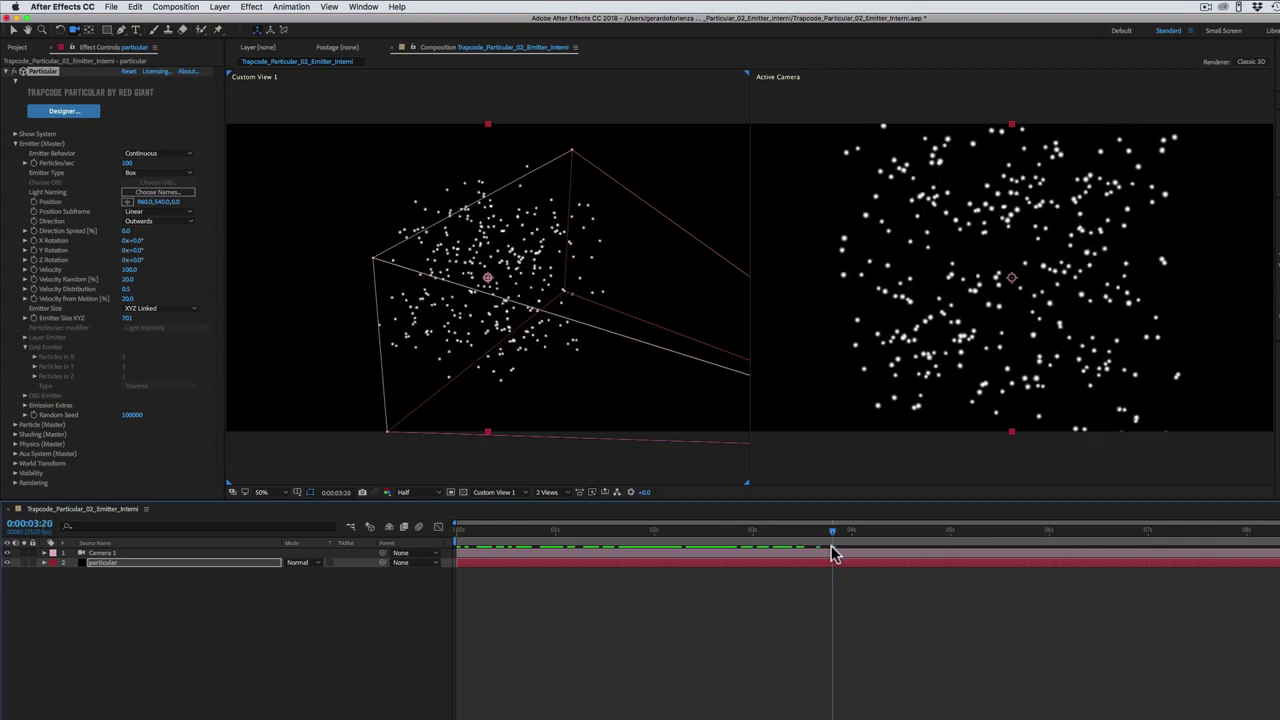
mouse_move(833, 555)
mouse_down()
mouse_move(645, 550)
mouse_move(781, 550)
mouse_up()
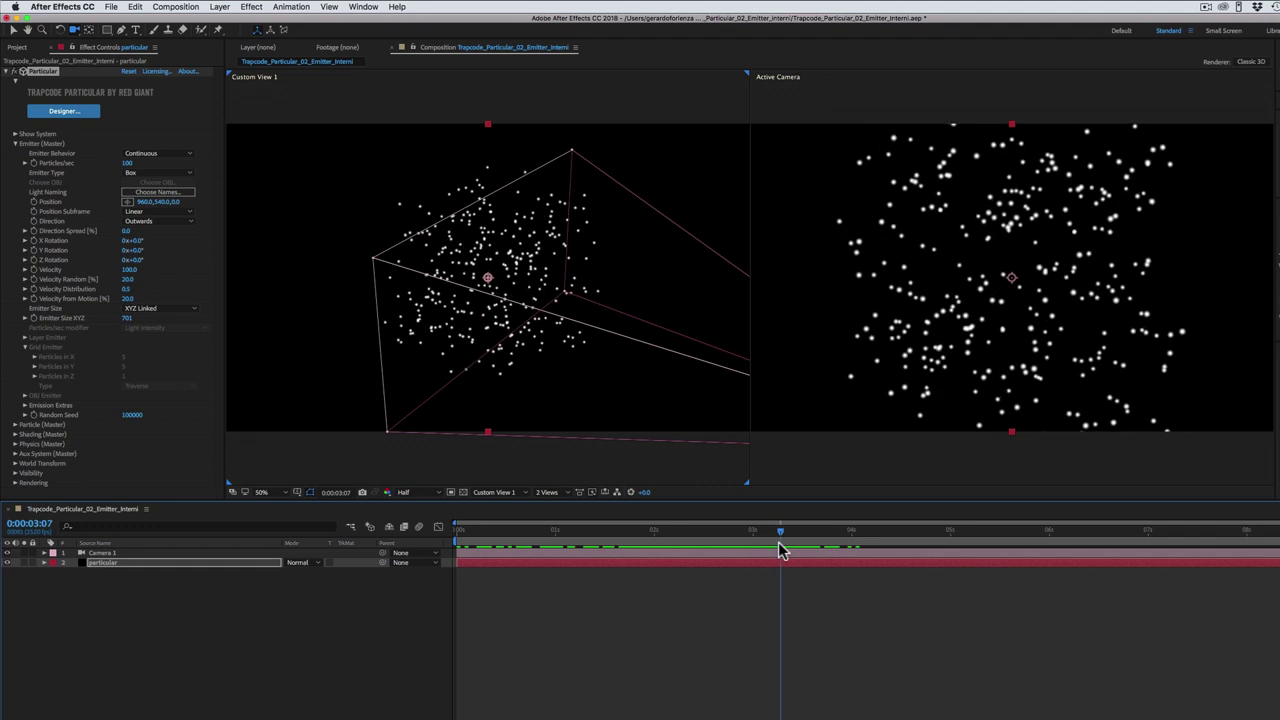
Set Direction back to Uniform and preview the particle animation.
click(152, 220)
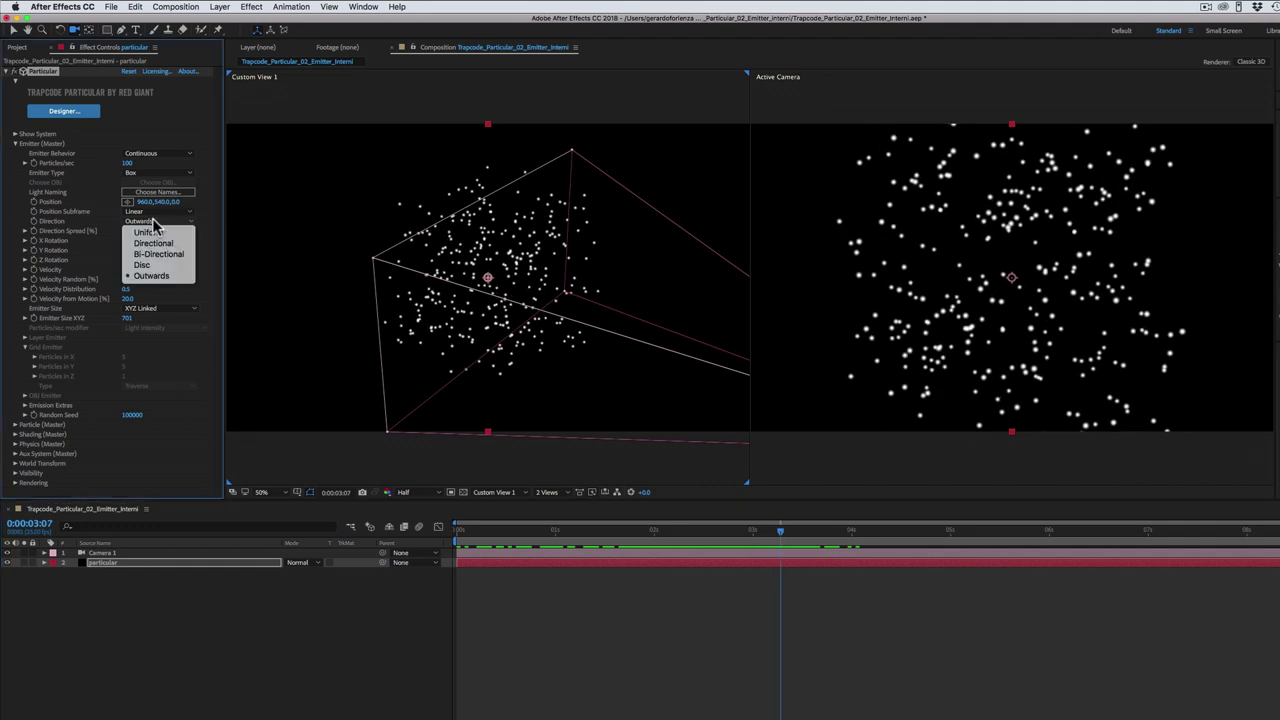
click(155, 233)
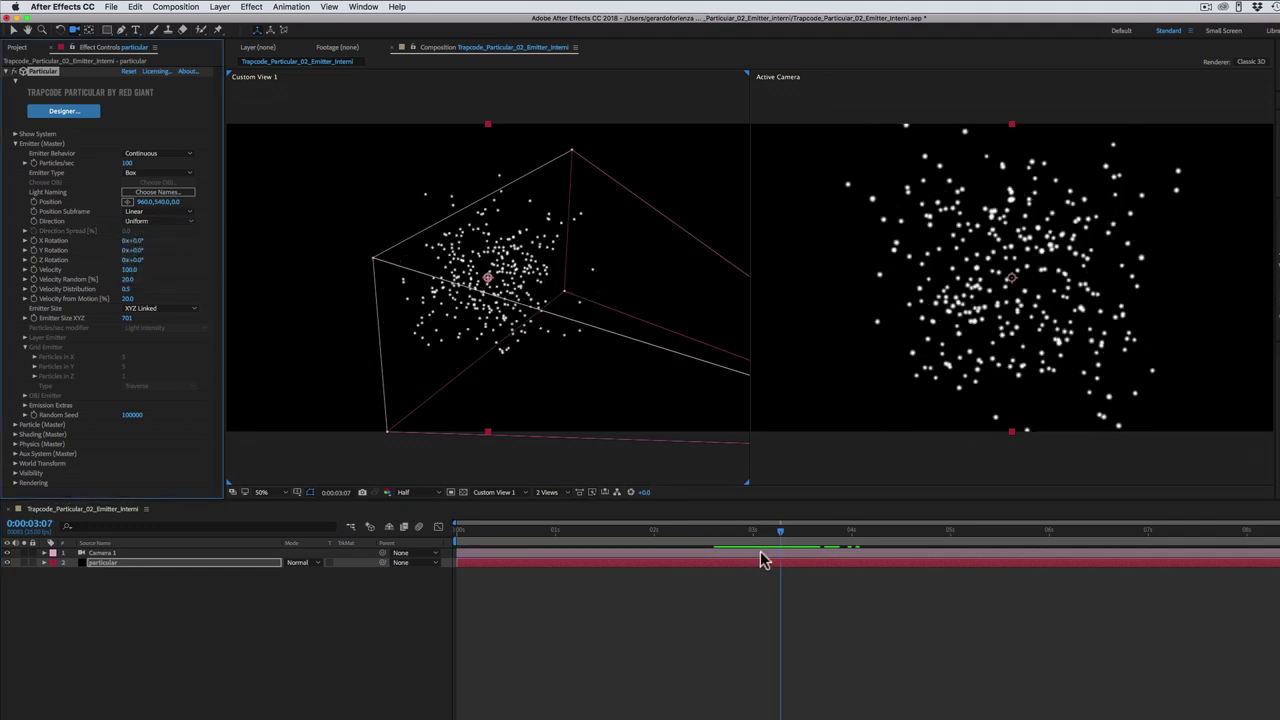
mouse_move(780, 532)
mouse_down()
mouse_move(738, 530)
mouse_move(958, 533)
mouse_up()
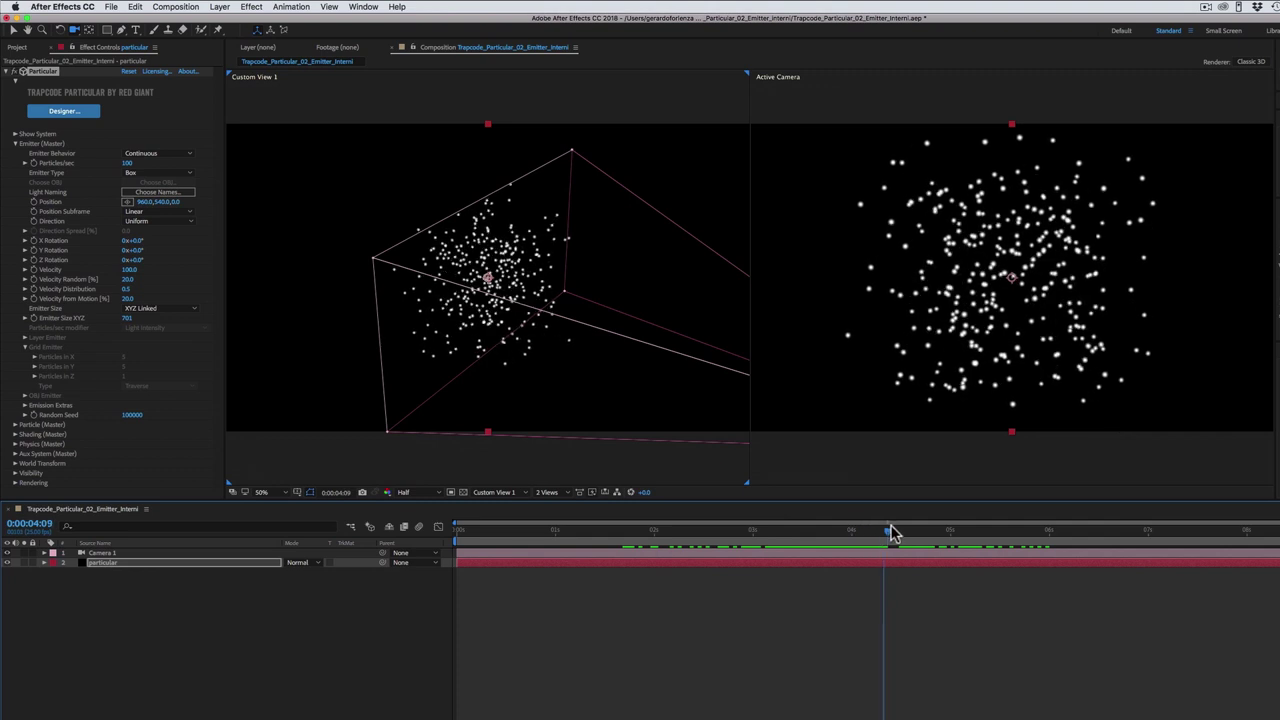
key(space)
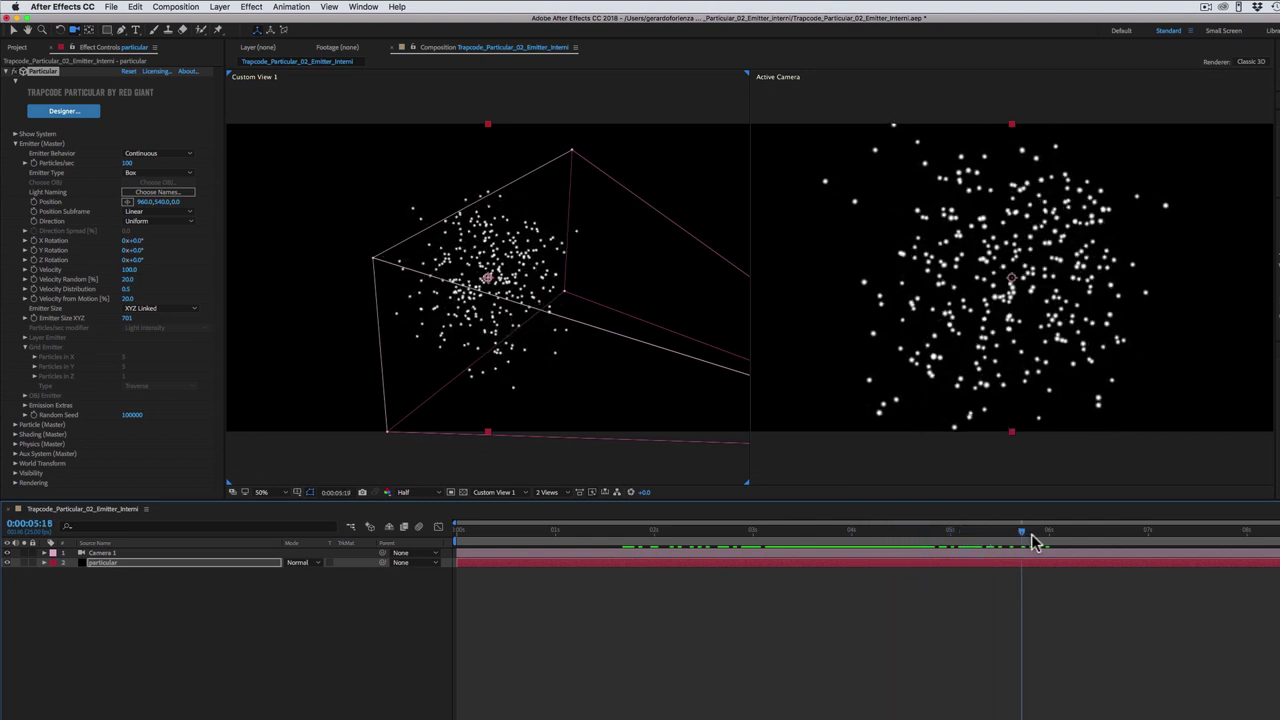
key(space)
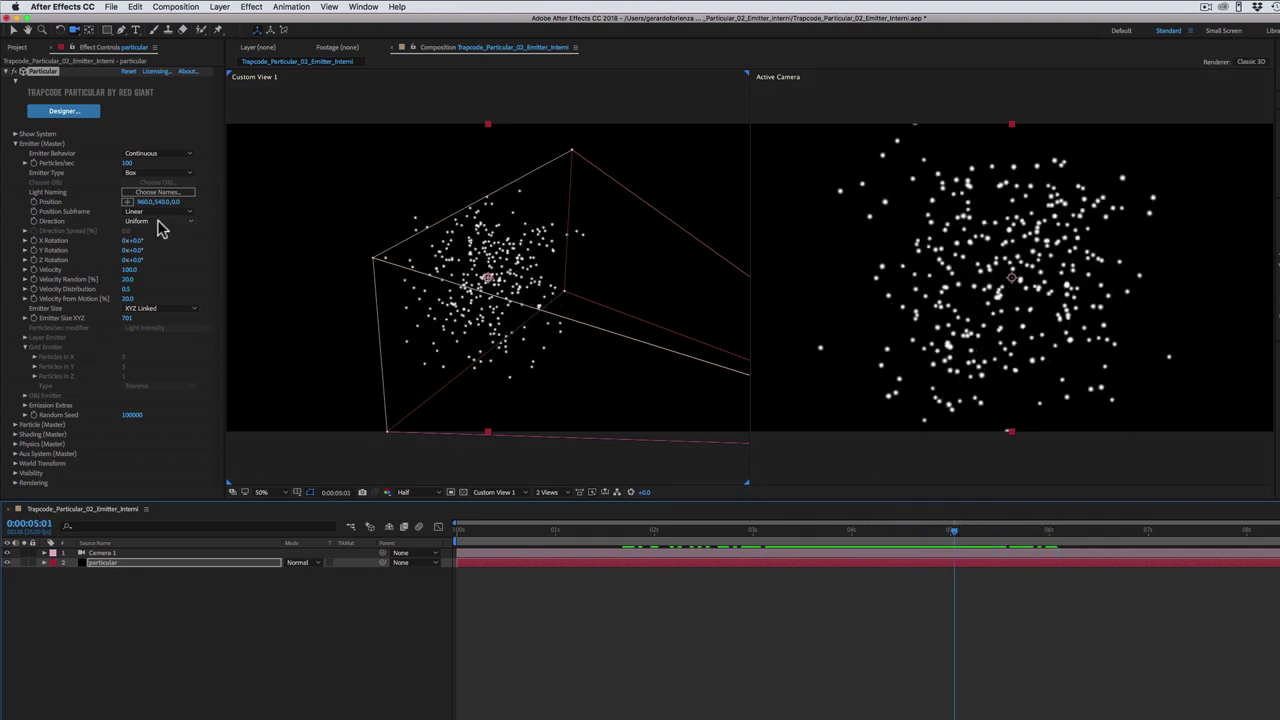
Switch Direction to Outwards and step back to about two seconds in.
click(172, 223)
click(166, 276)
mouse_move(785, 531)
mouse_down()
mouse_move(669, 531)
mouse_move(927, 533)
mouse_up()
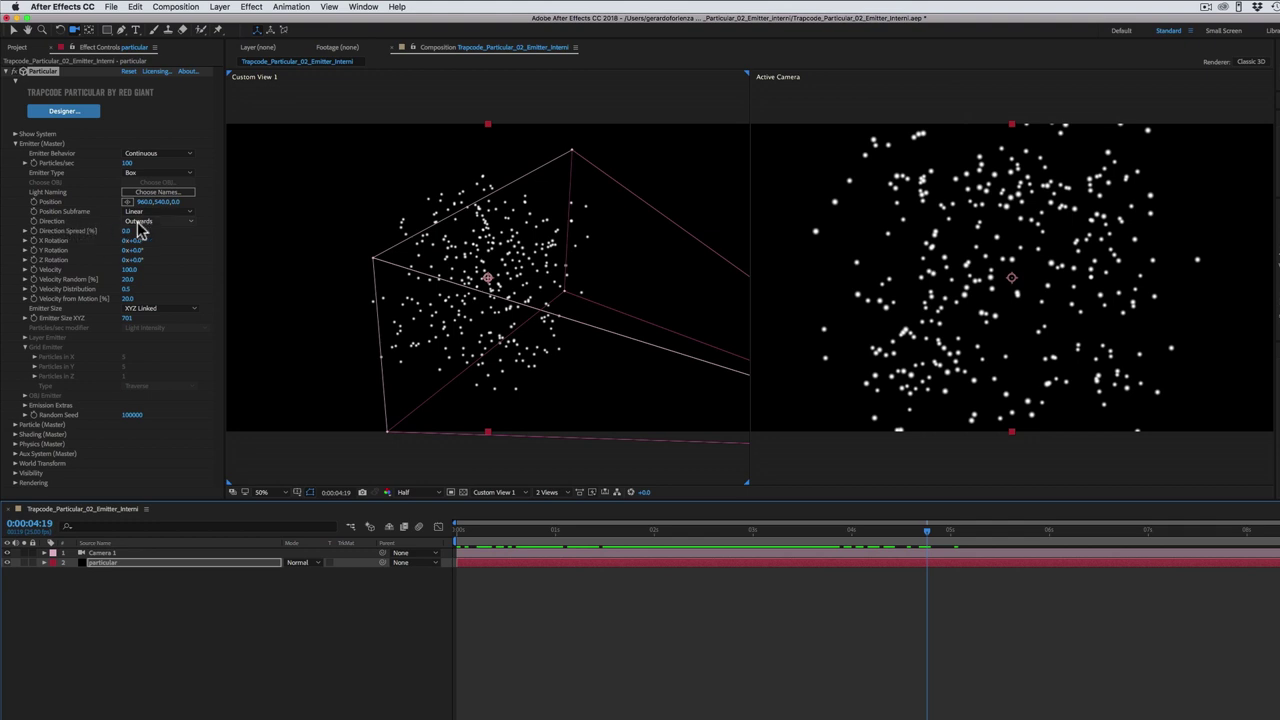
Set the emitter Direction to Directional and check the emission at earlier frames.
click(146, 224)
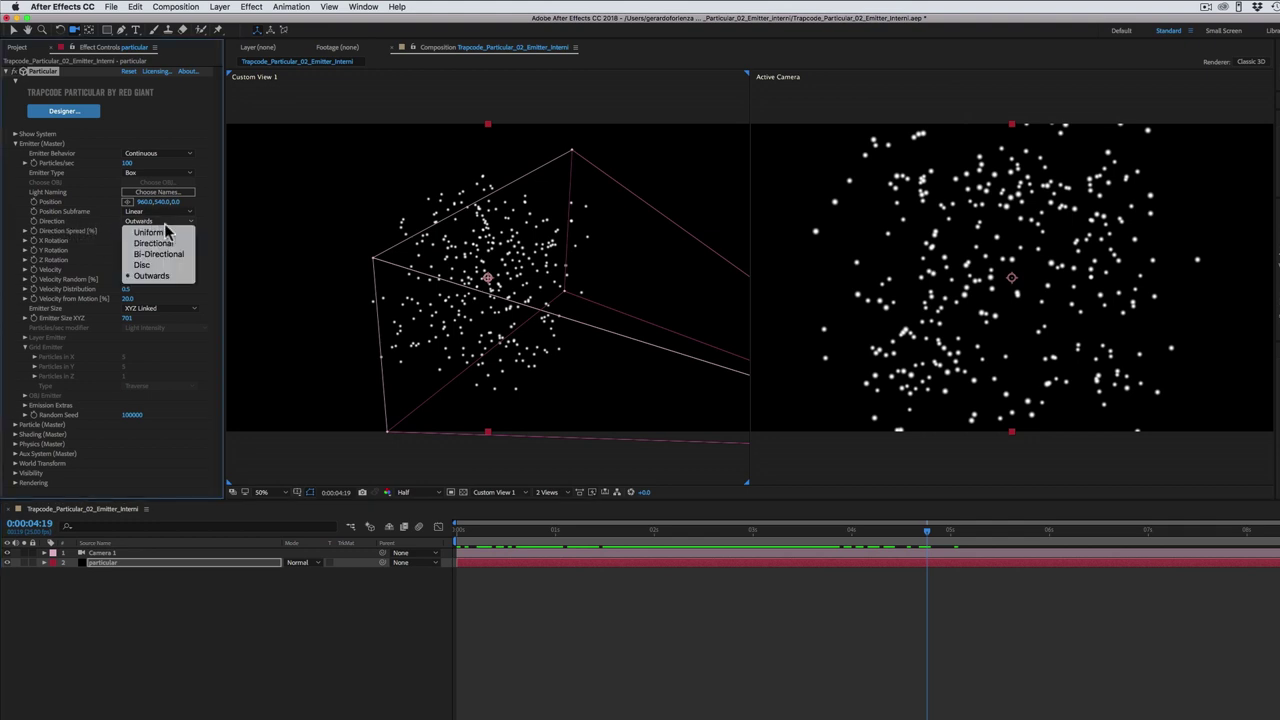
click(150, 244)
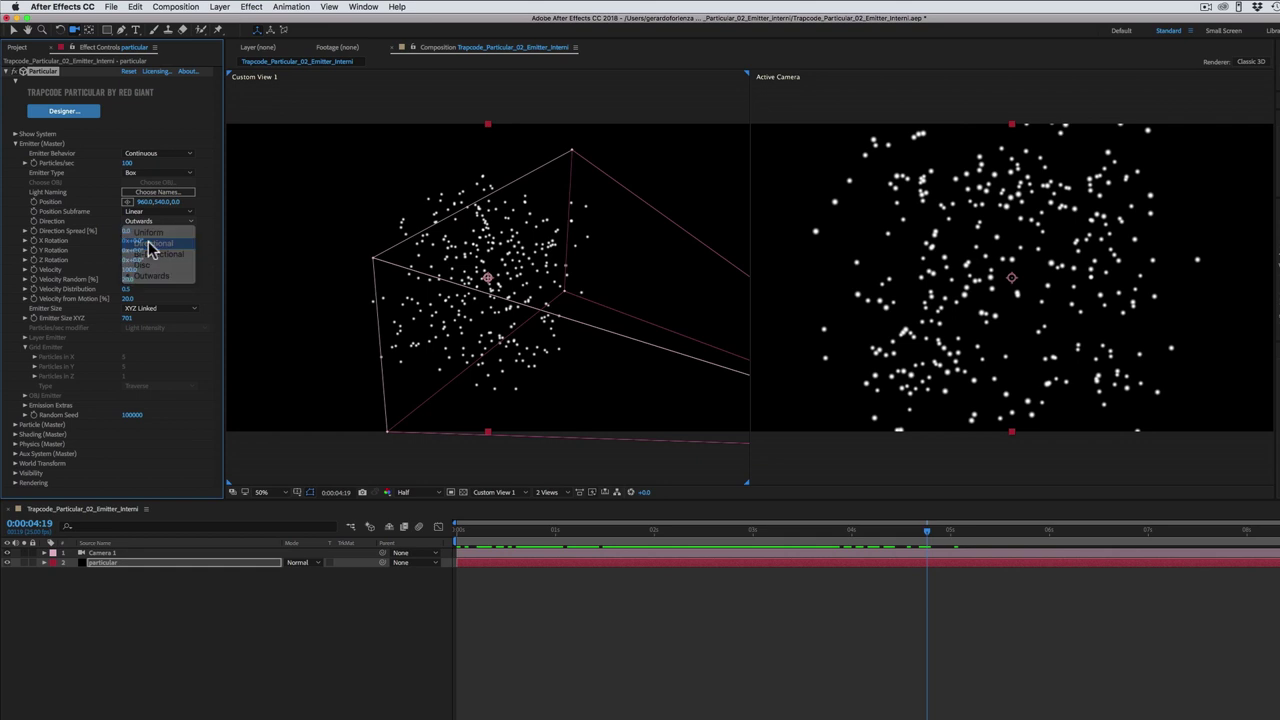
mouse_move(873, 540)
mouse_down()
mouse_move(614, 538)
mouse_move(729, 545)
mouse_up()
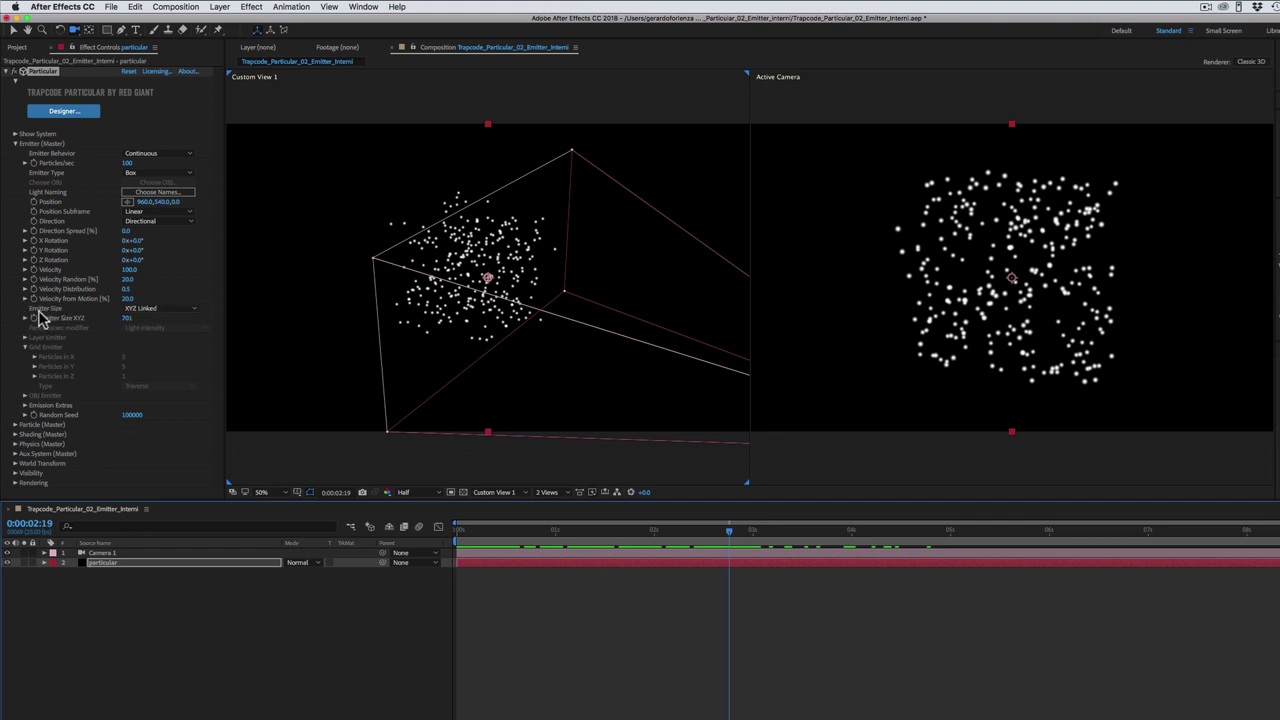
Switch Emitter Size to XYZ Individual and size it X 2075, Y 756, Z 53.
click(155, 310)
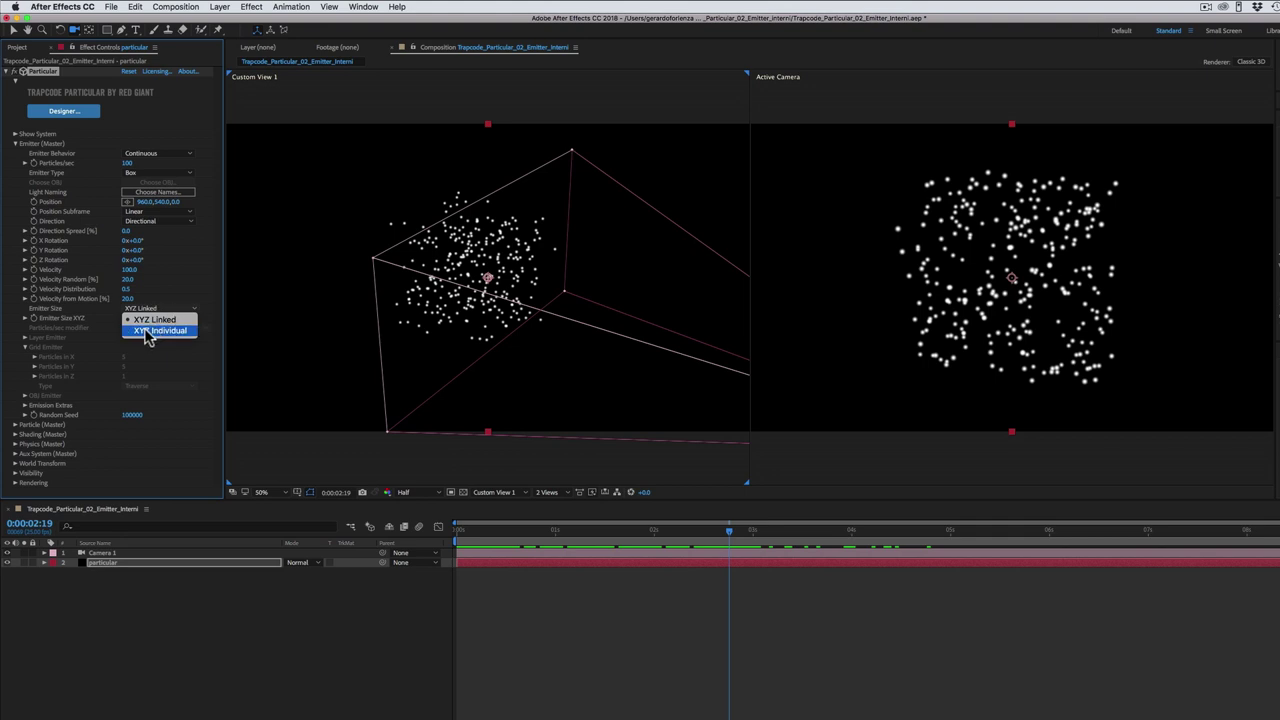
click(146, 332)
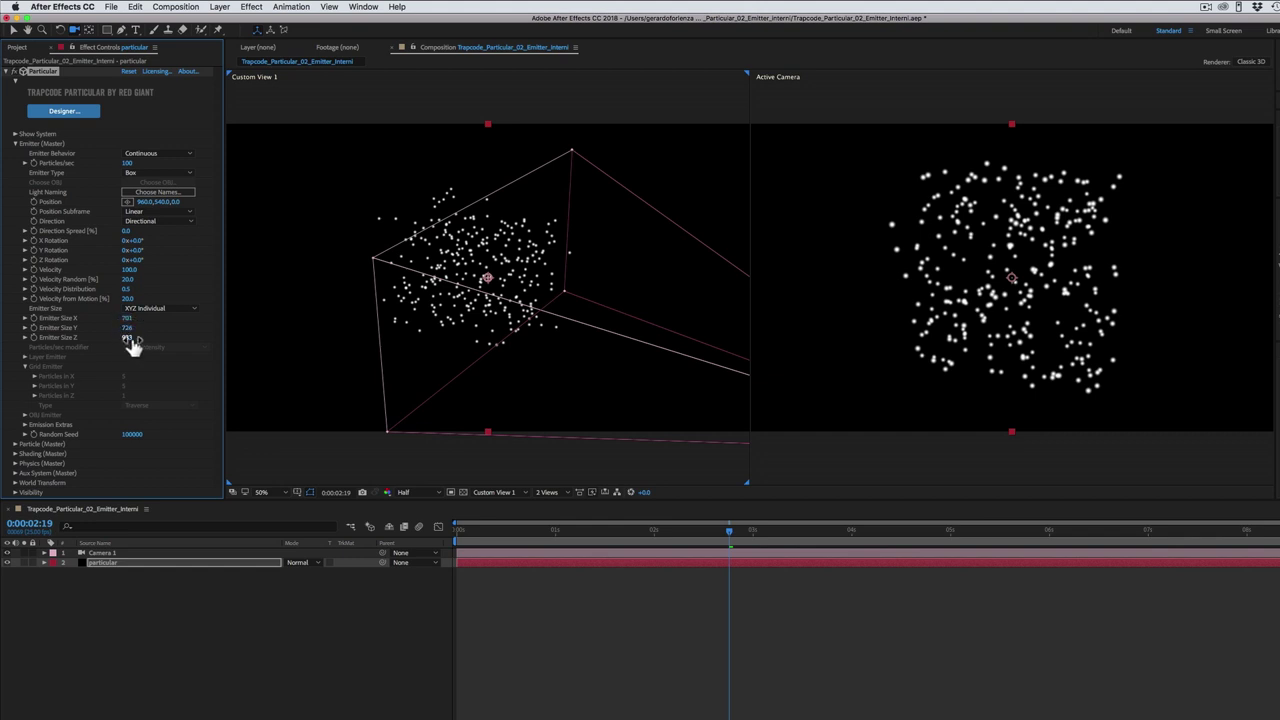
drag(721, 534, 571, 533)
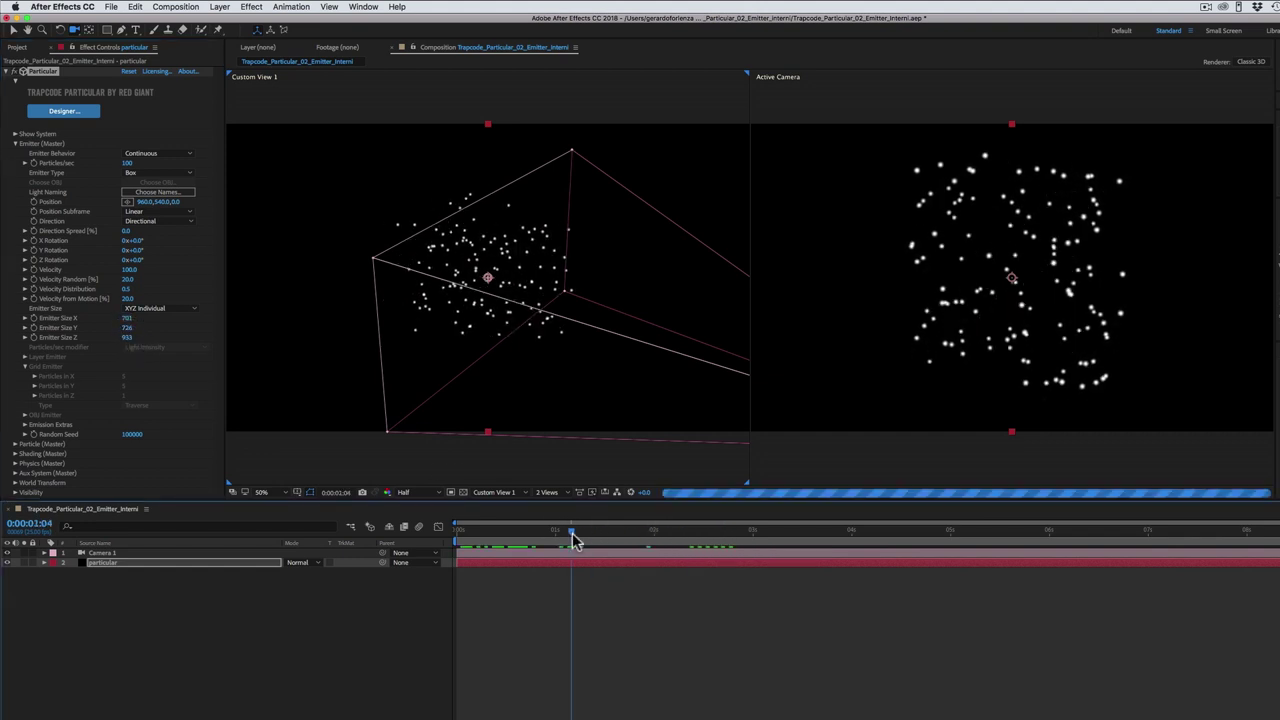
drag(127, 322, 237, 313)
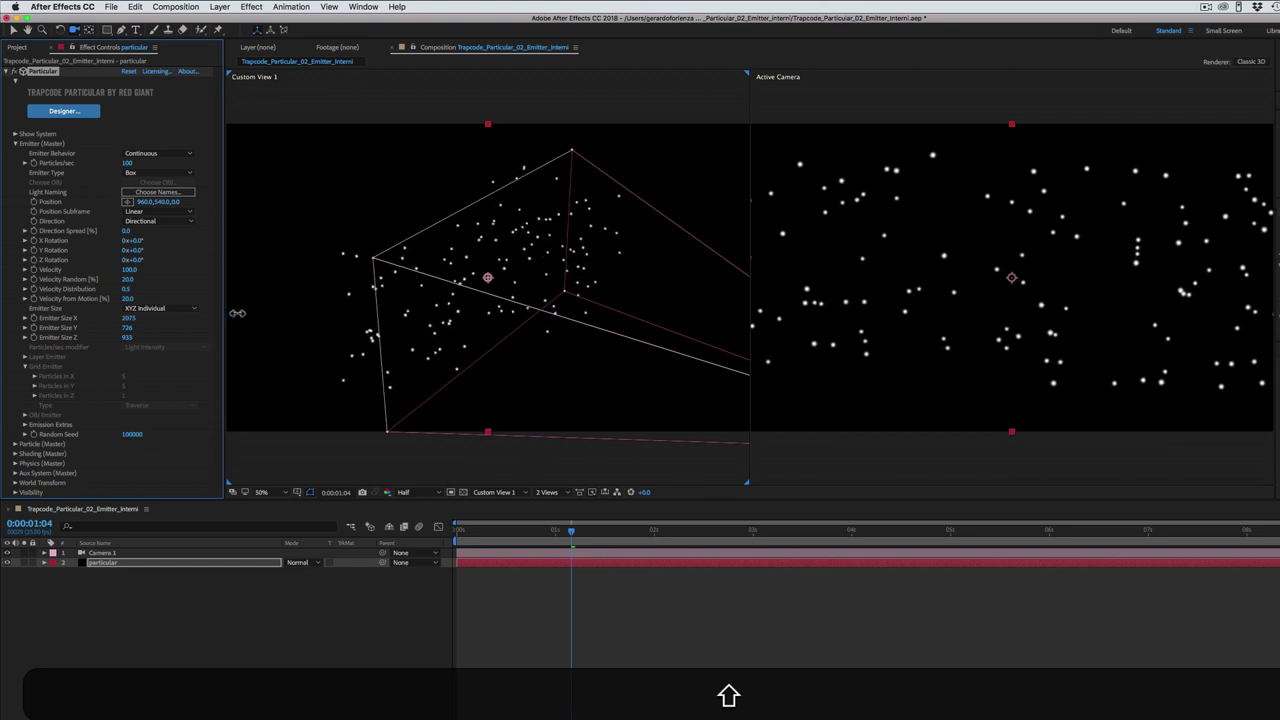
mouse_move(128, 327)
mouse_down()
mouse_move(144, 327)
mouse_move(133, 343)
mouse_move(22, 349)
mouse_up()
drag(462, 533, 687, 547)
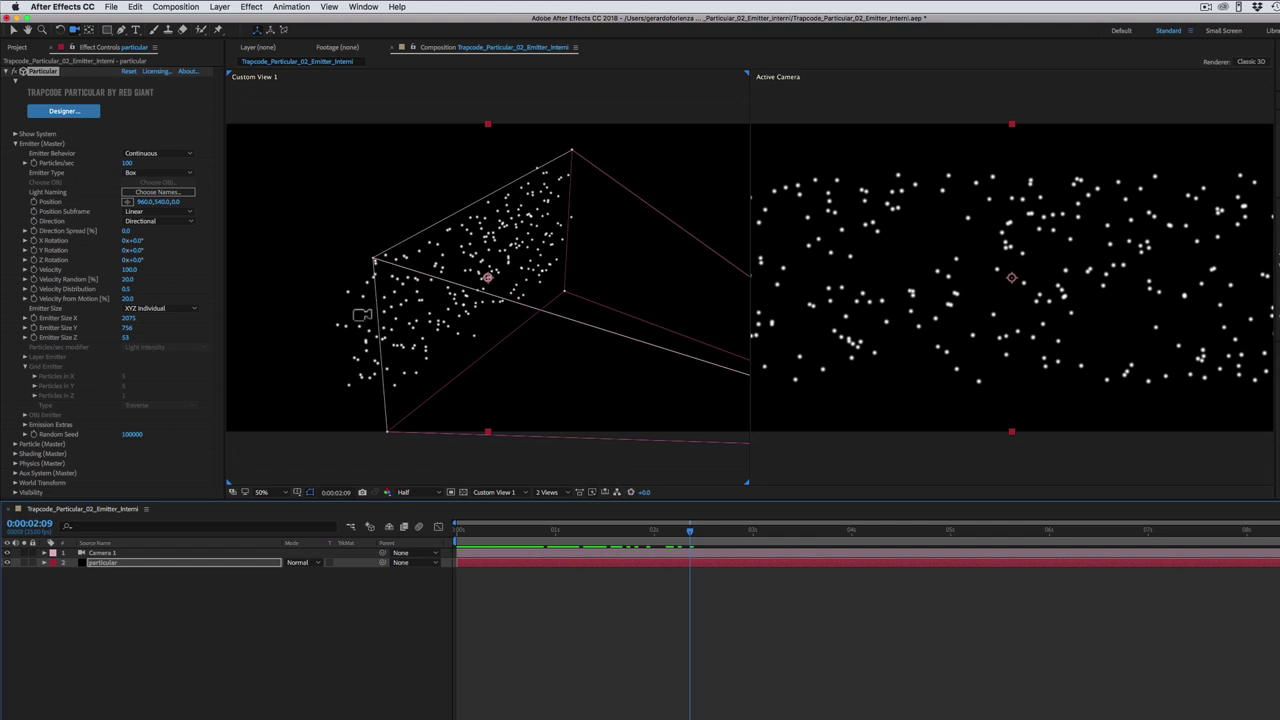
drag(692, 532, 682, 532)
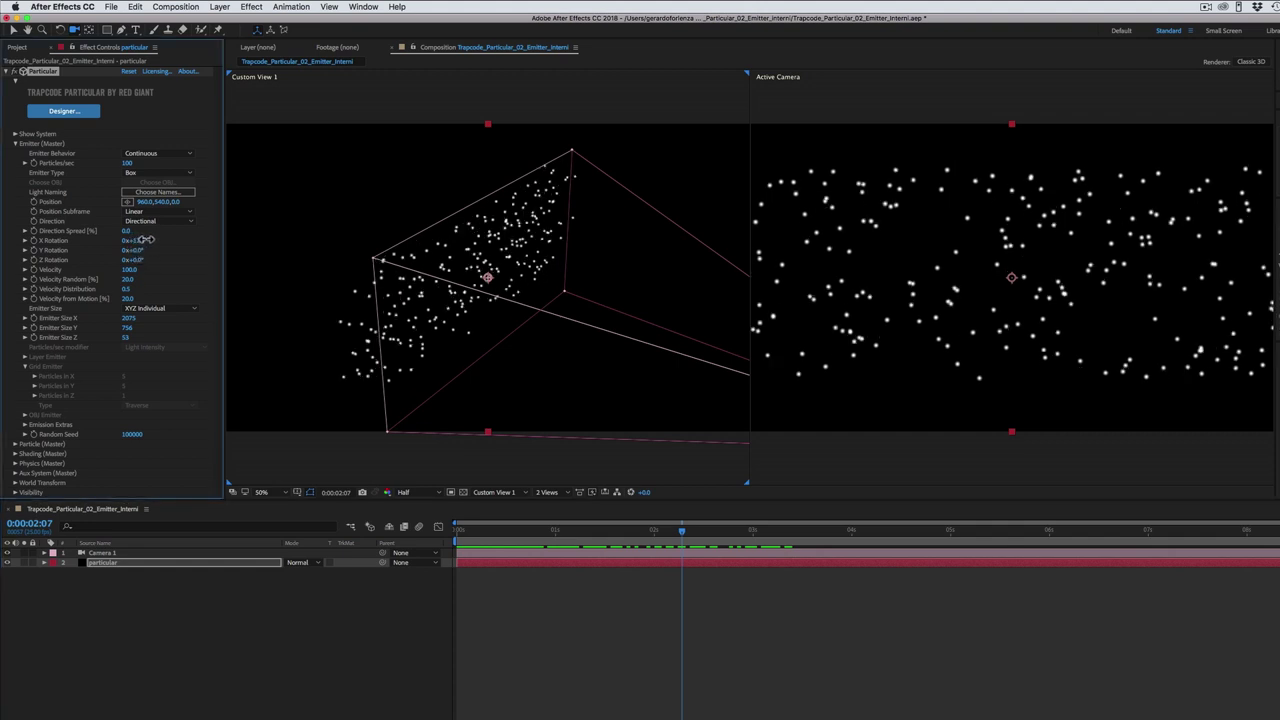
Tip the emitter to X Rotation -90° and raise it to position 960, -175, 0.
drag(133, 239, 89, 241)
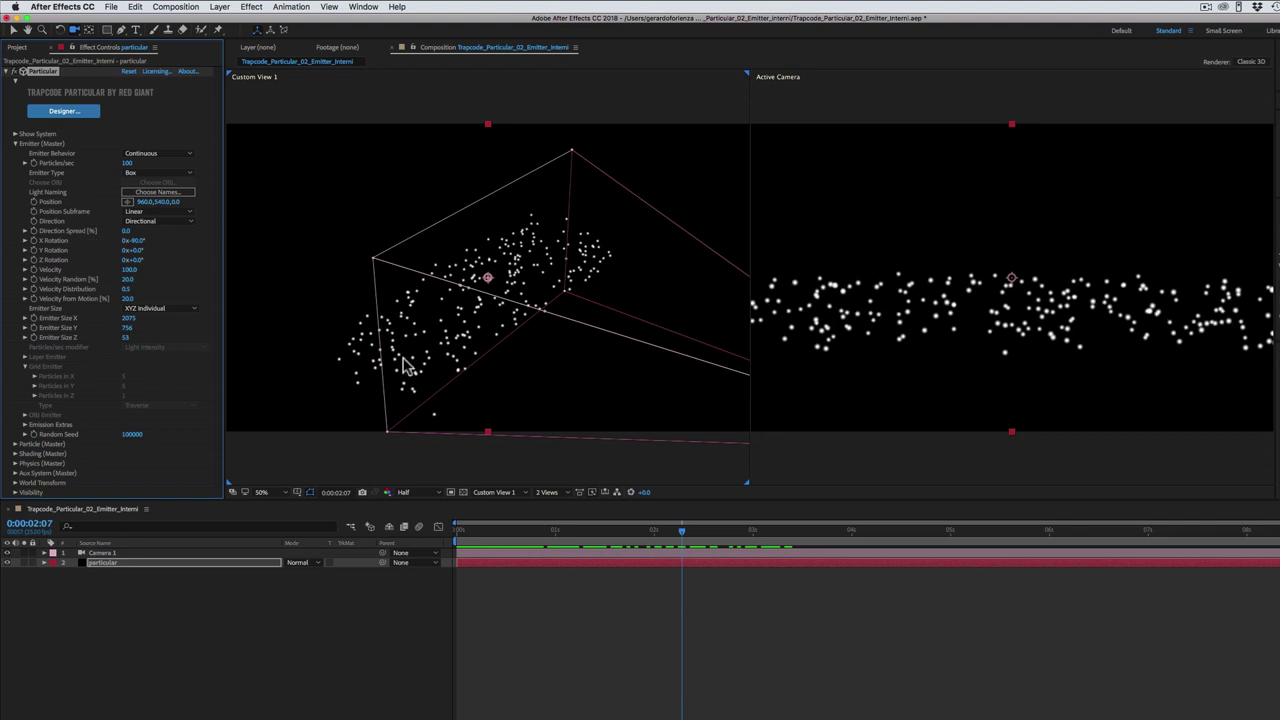
mouse_move(643, 529)
mouse_down()
mouse_move(630, 530)
mouse_move(738, 553)
mouse_up()
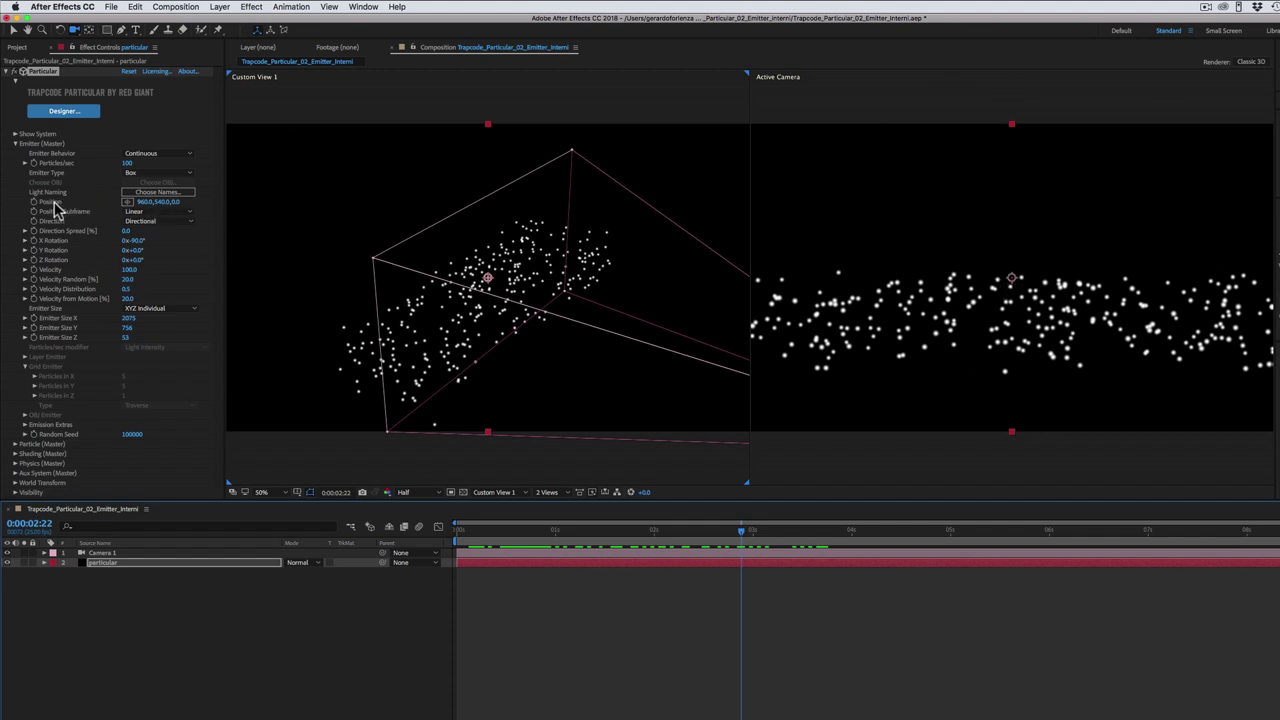
drag(157, 202, 116, 201)
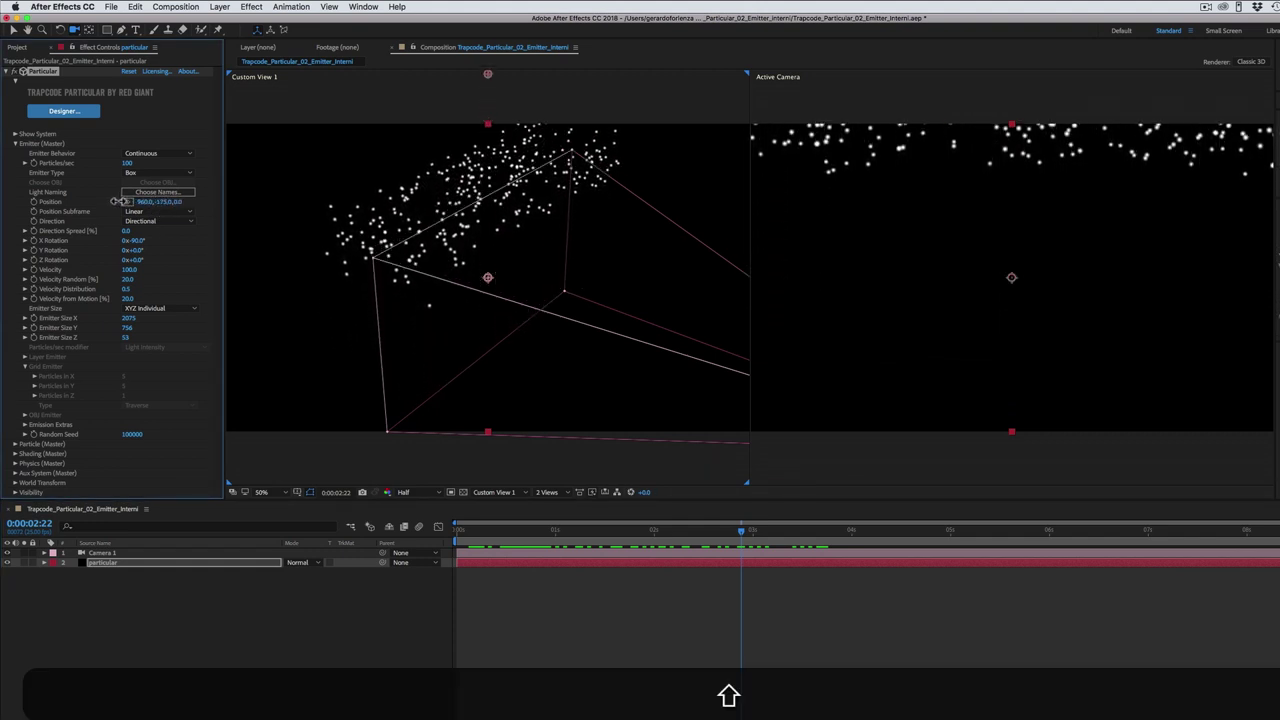
drag(741, 531, 455, 545)
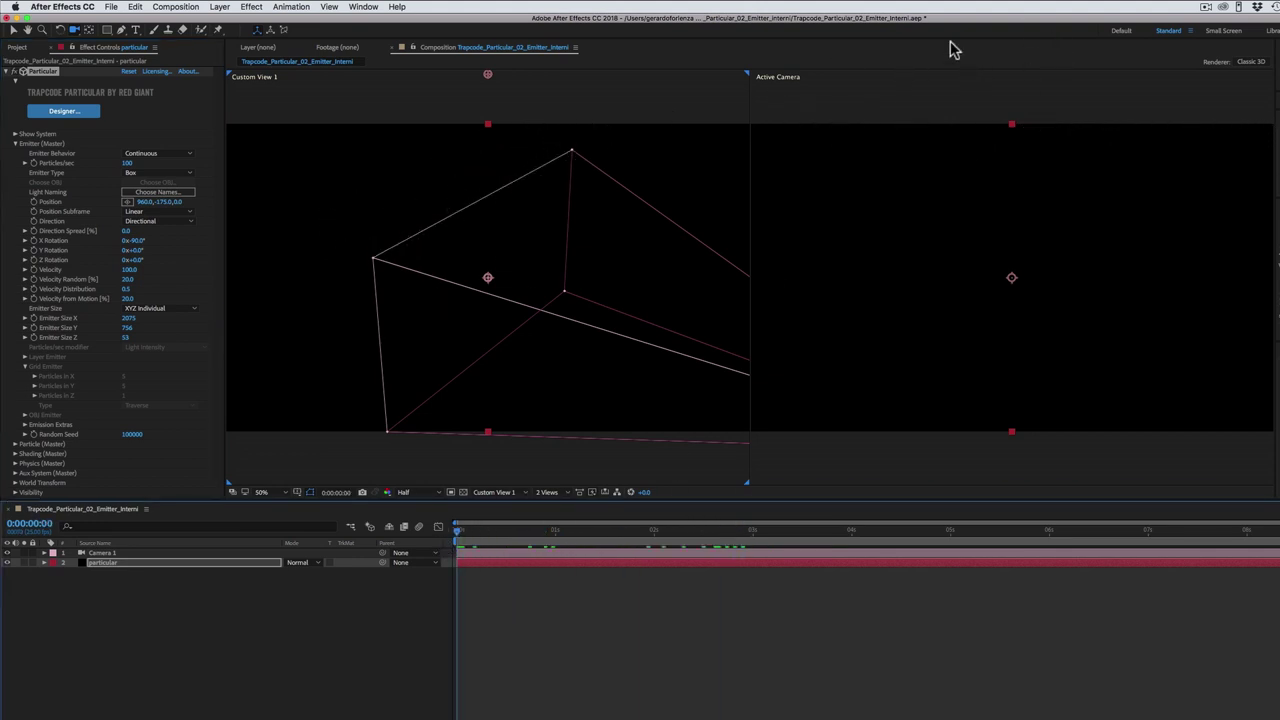
mouse_move(466, 532)
mouse_down()
mouse_move(760, 533)
mouse_move(1078, 560)
mouse_move(860, 531)
mouse_up()
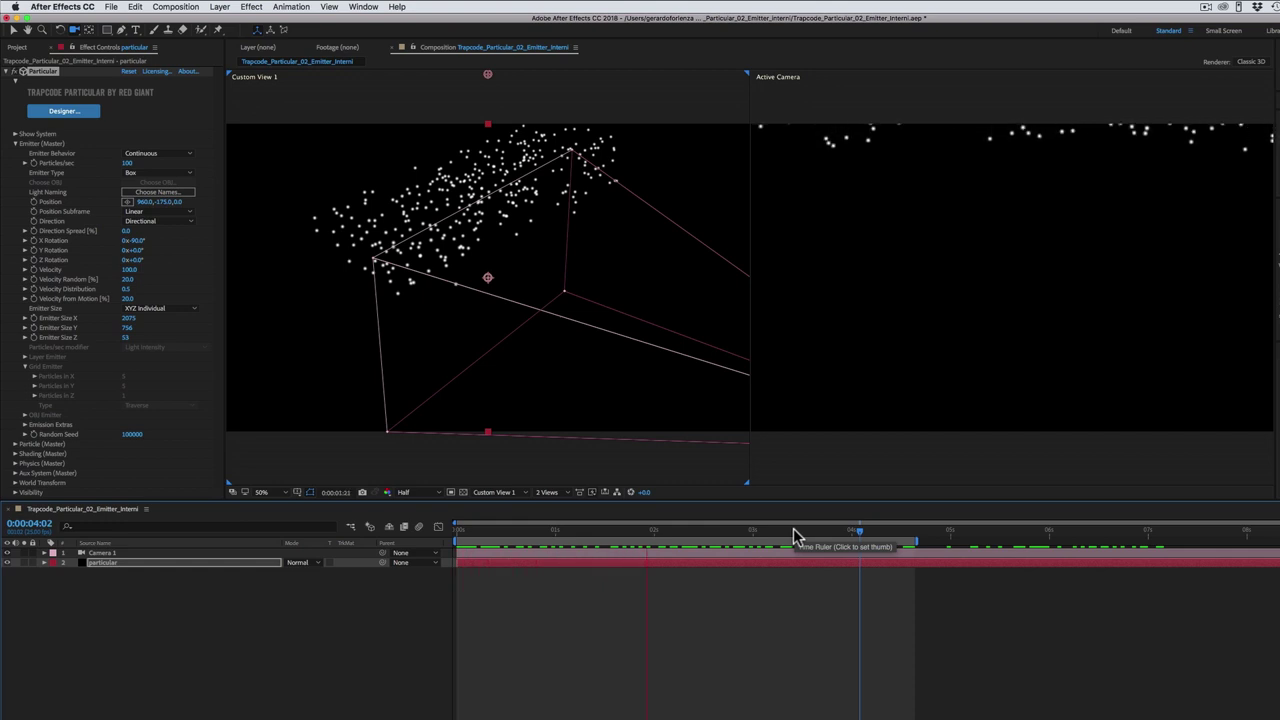
Set Velocity to 1000 and Particles/sec to 430, then return to frame 0:00:00:00.
key(space)
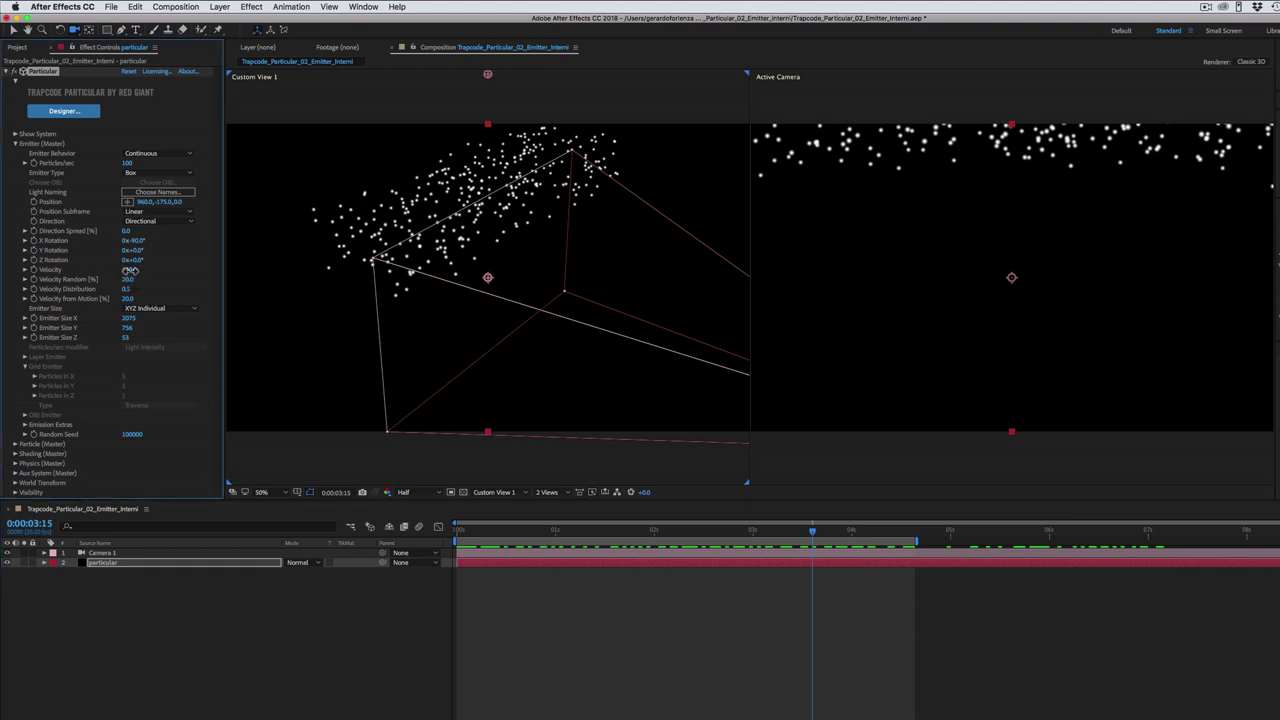
drag(131, 270, 150, 267)
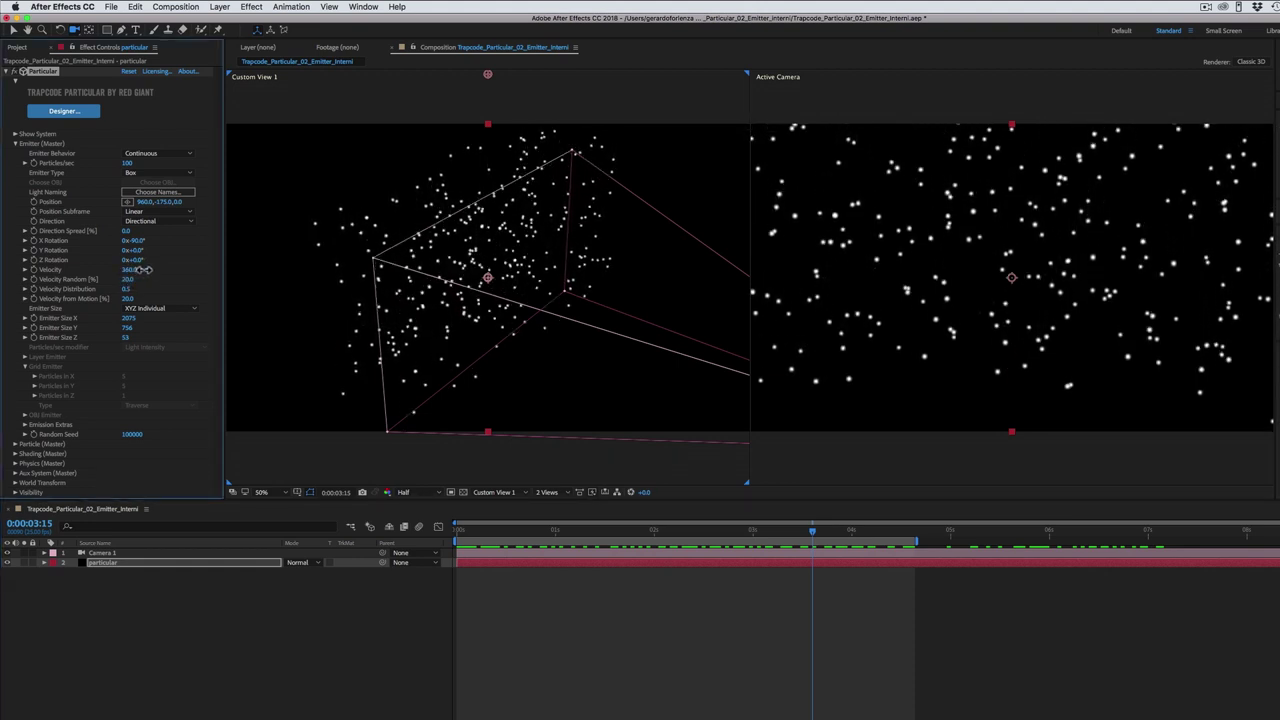
drag(150, 267, 175, 265)
drag(470, 533, 557, 537)
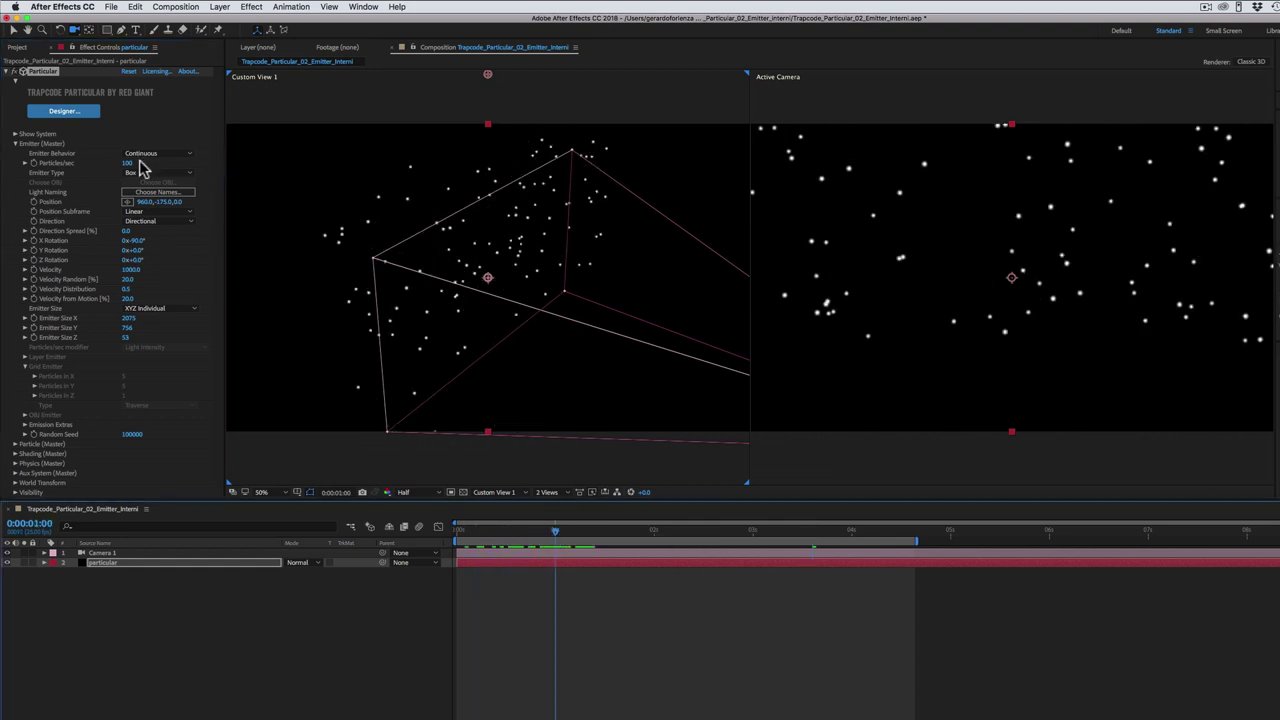
drag(131, 166, 148, 168)
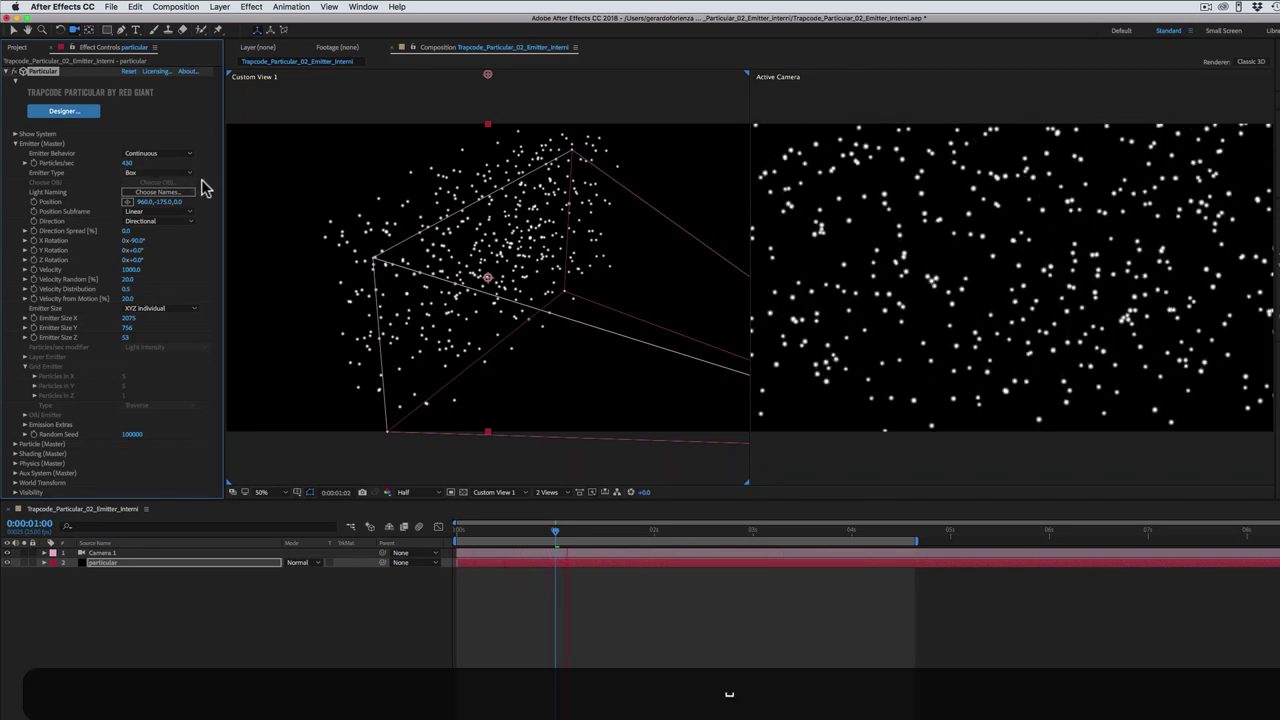
click(536, 533)
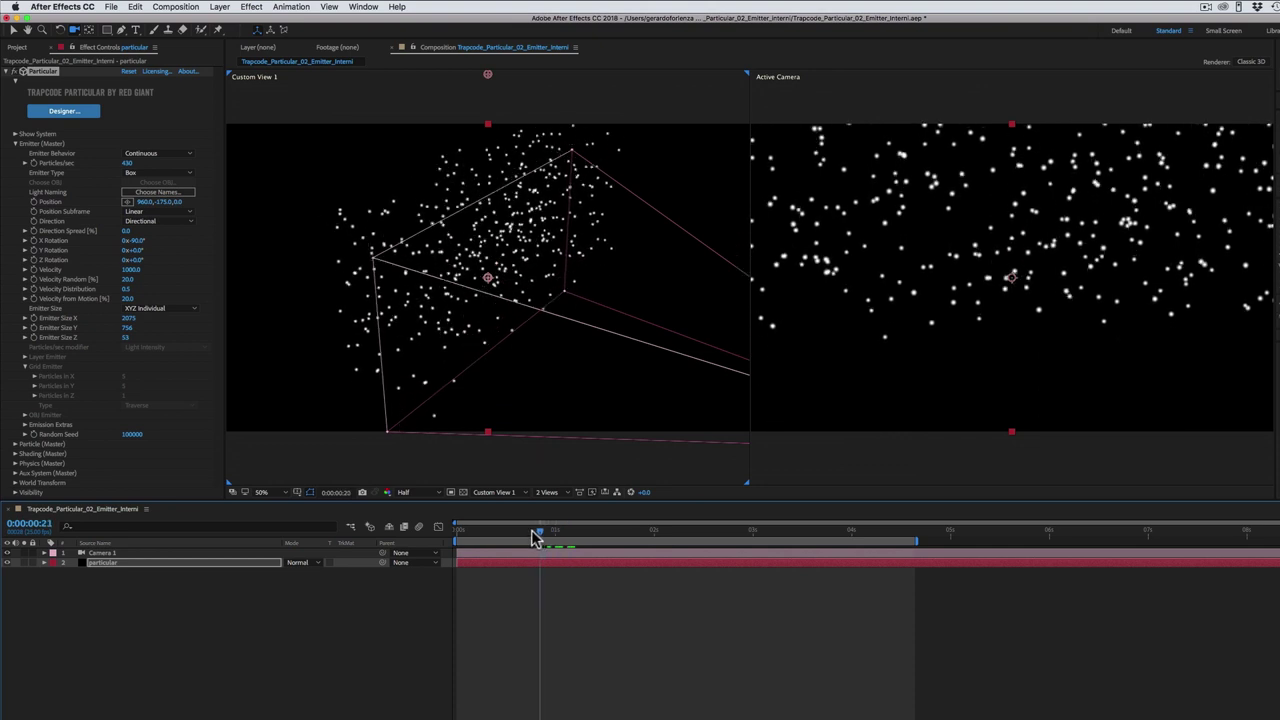
drag(533, 537, 455, 533)
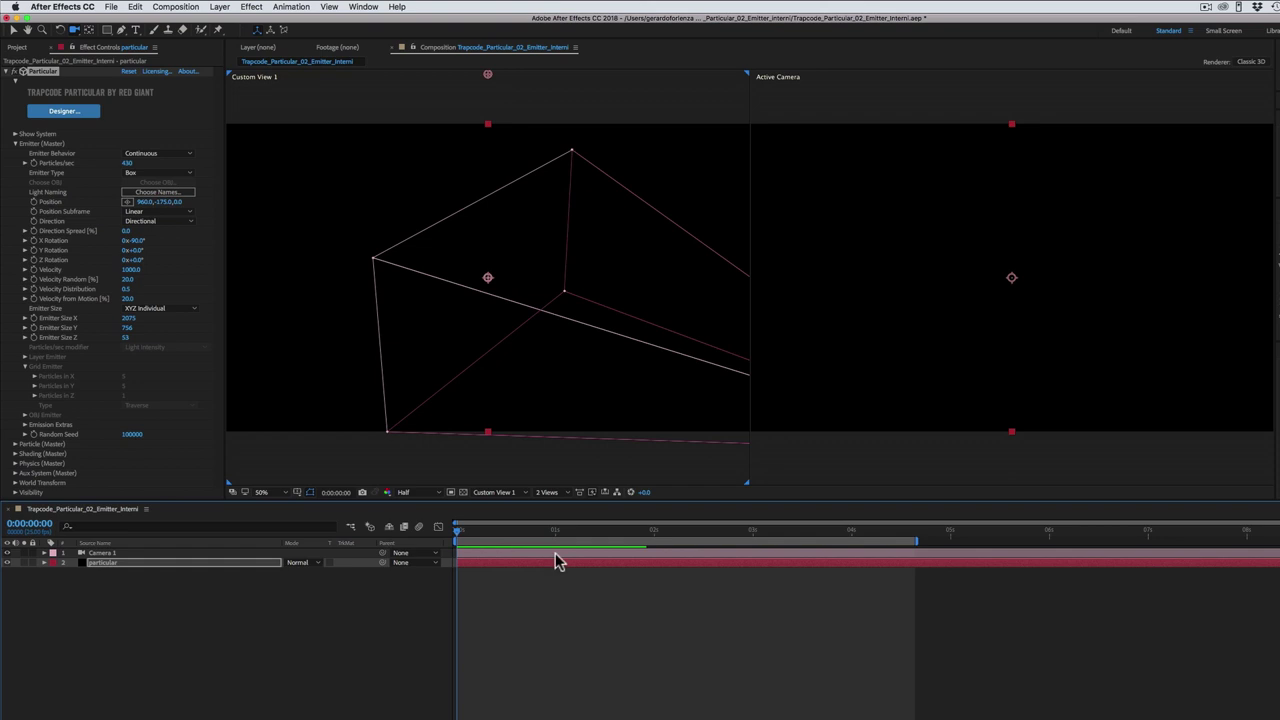
Set Pre Run to 42 under Emission Extras and preview from the first frame.
click(26, 426)
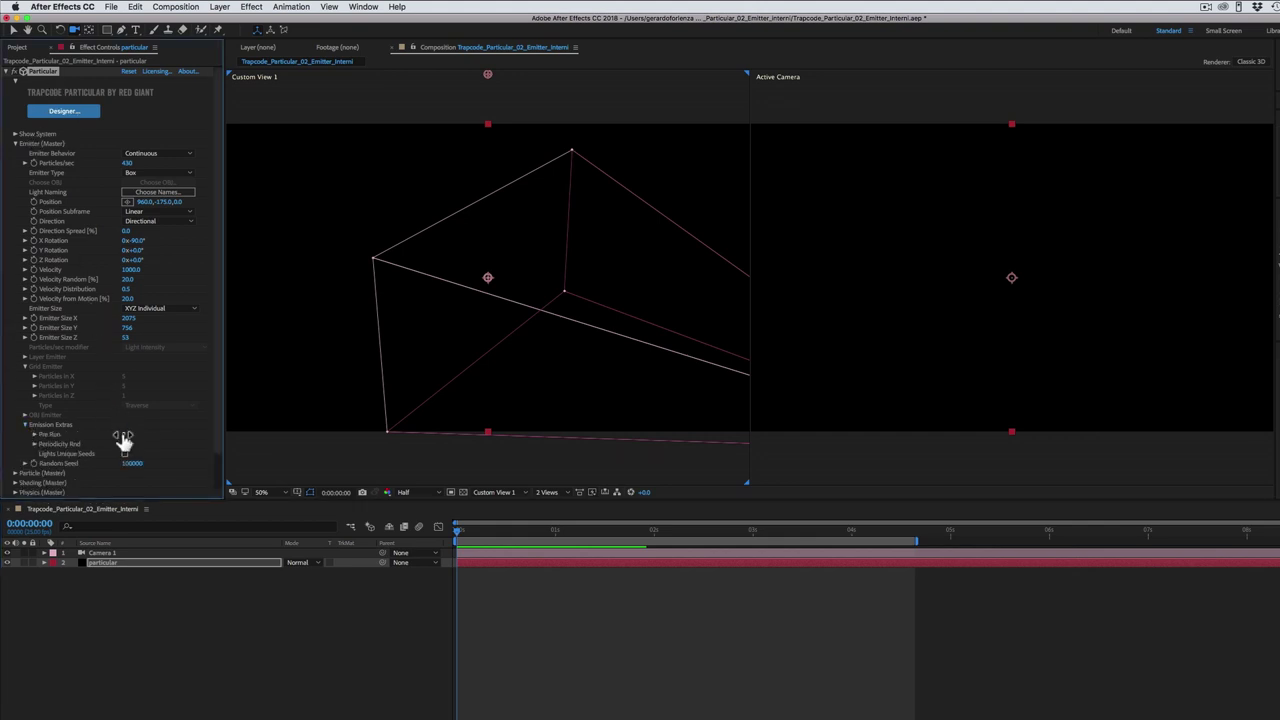
drag(123, 435, 148, 435)
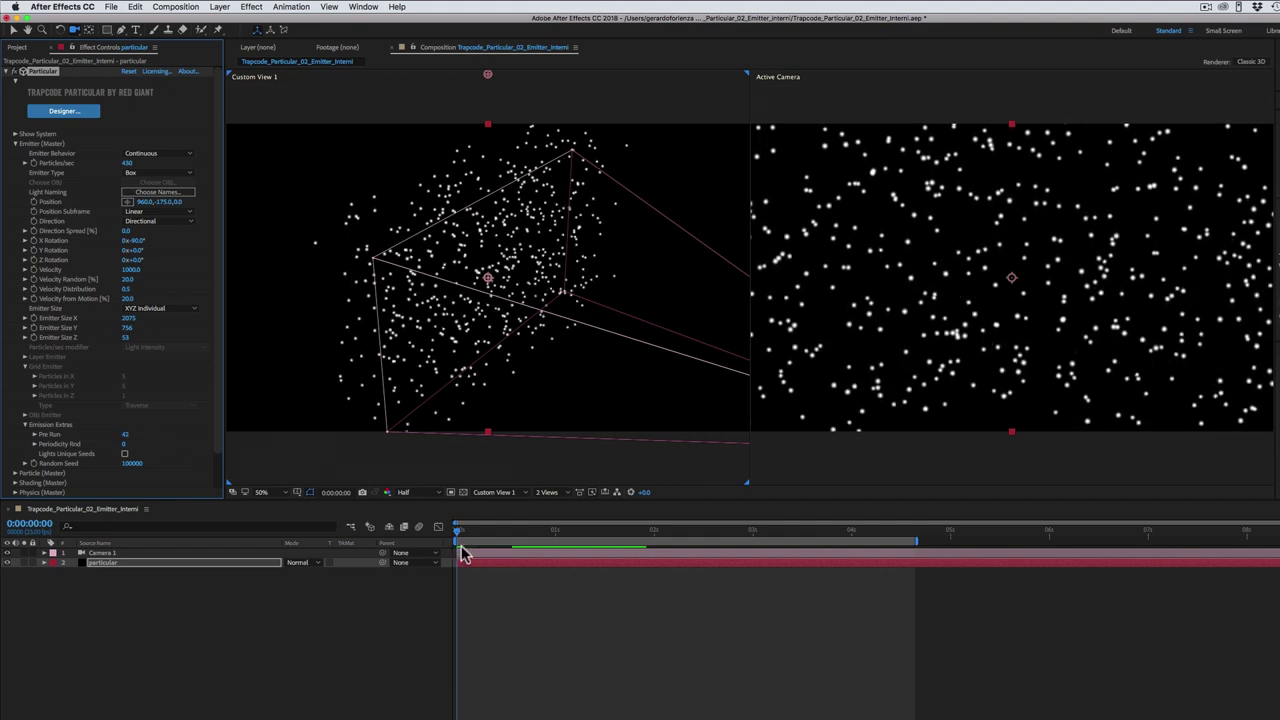
key(ctrl+z)
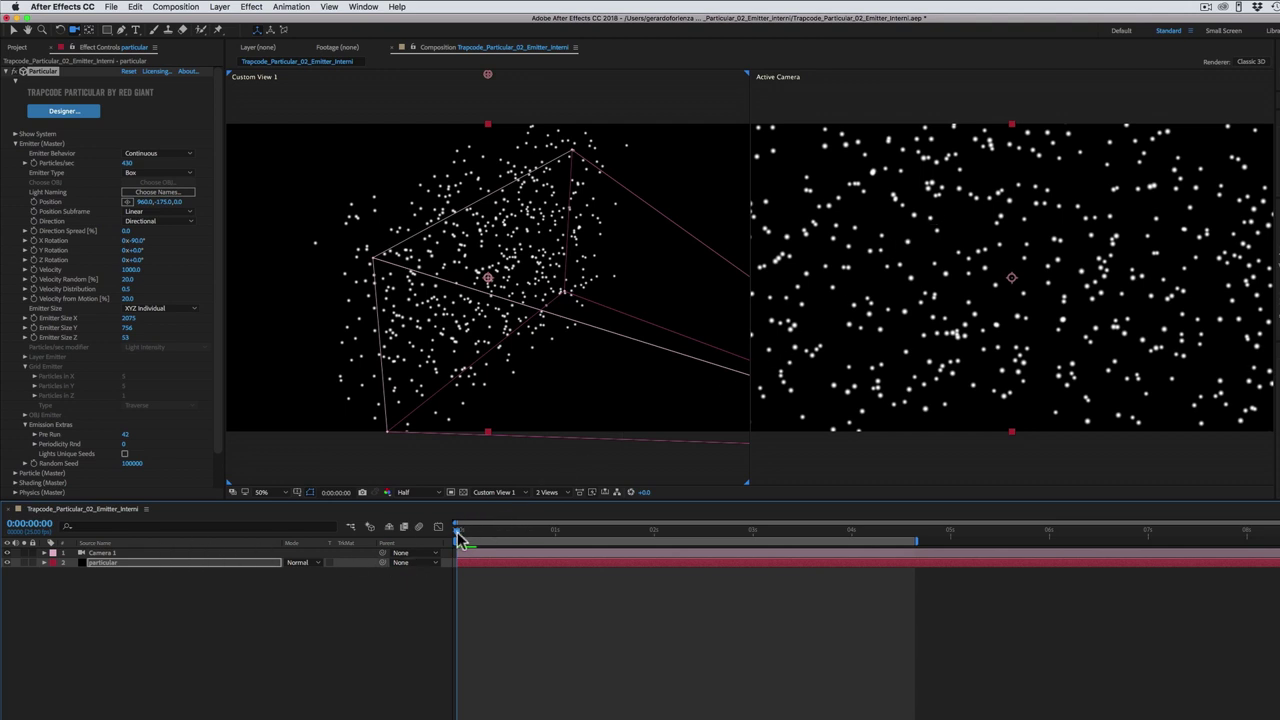
key(space)
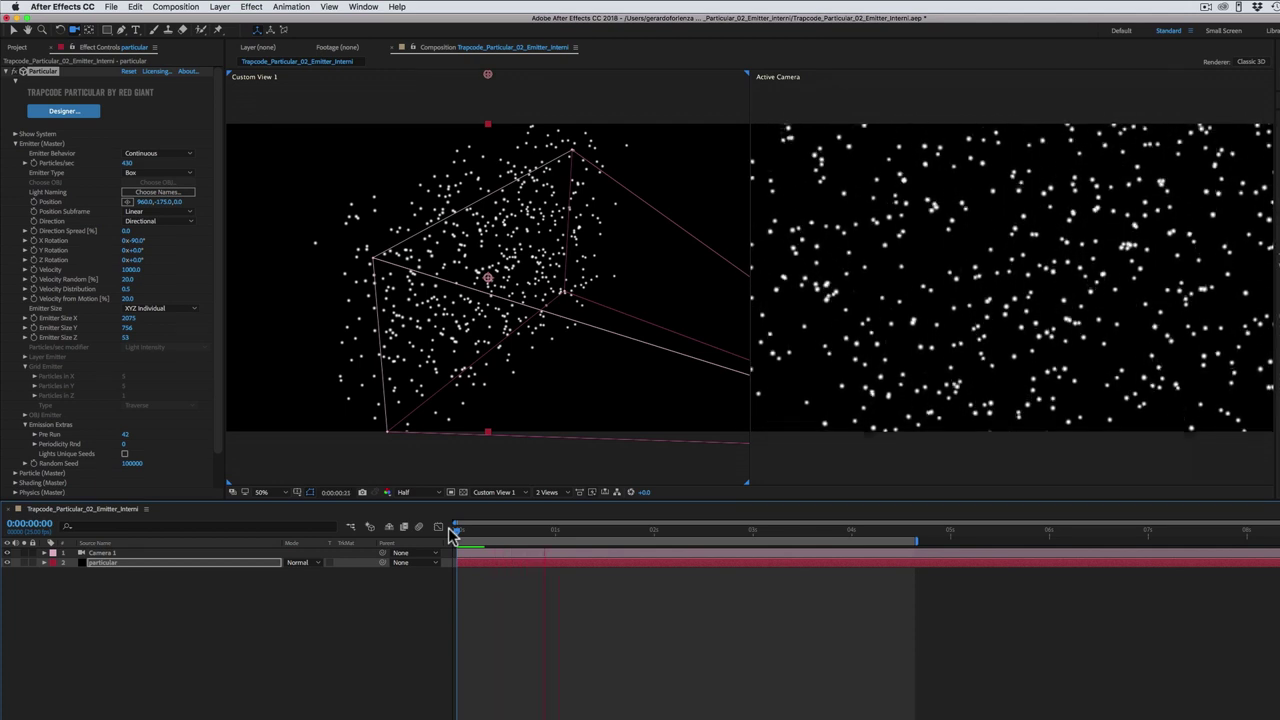